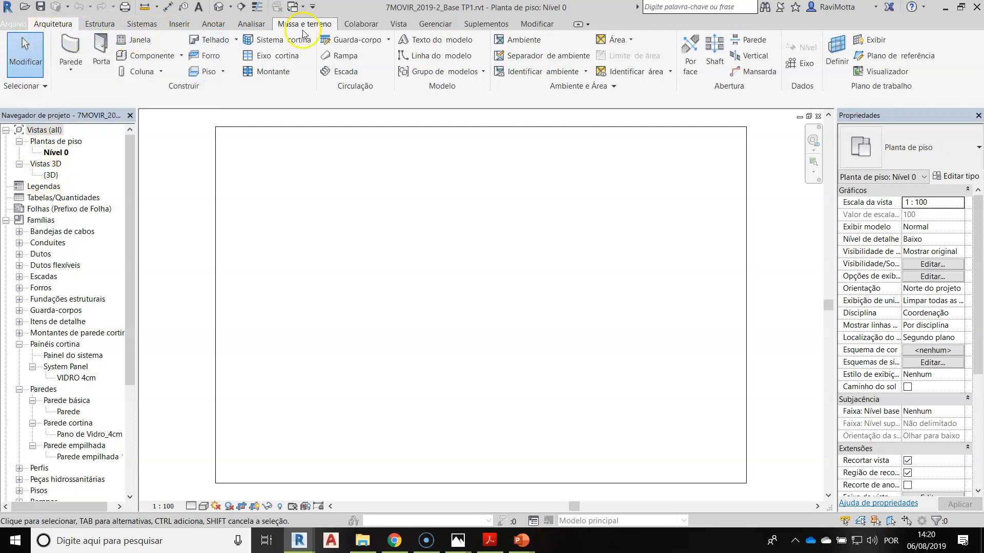
Place an Elevações Externas elevation marker near the middle of the crop region's lower edge, facing the interior, and expand the Elevações branch
left_click(398, 25)
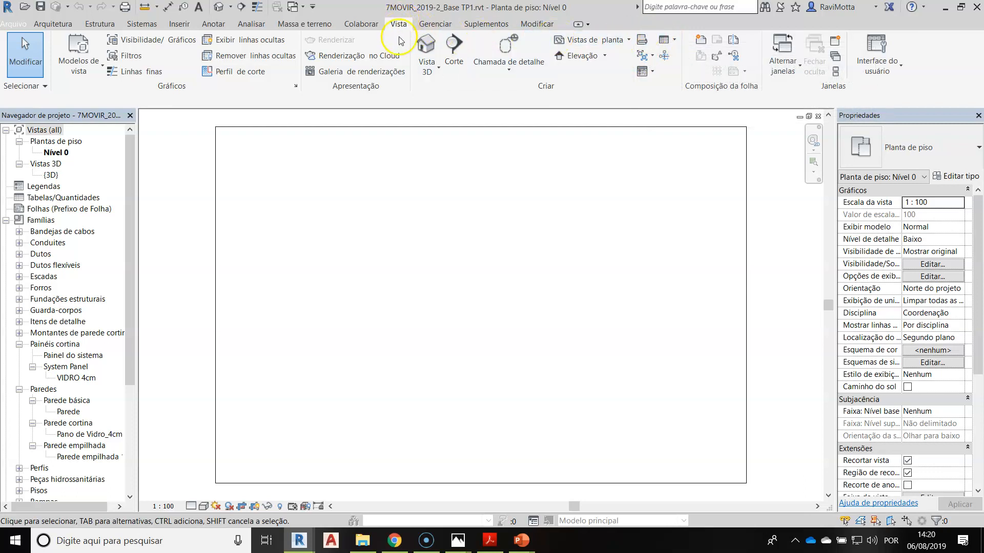
left_click(605, 56)
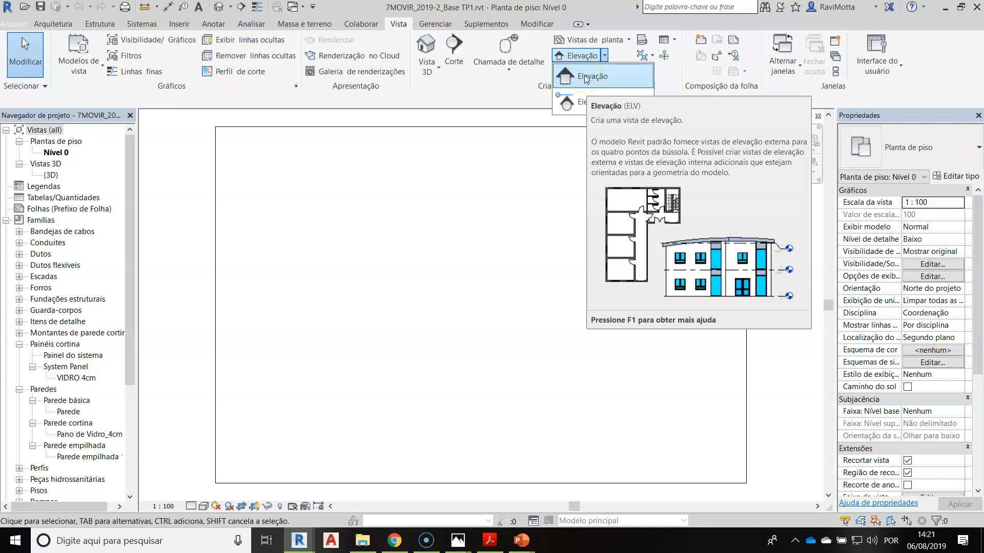
left_click(586, 76)
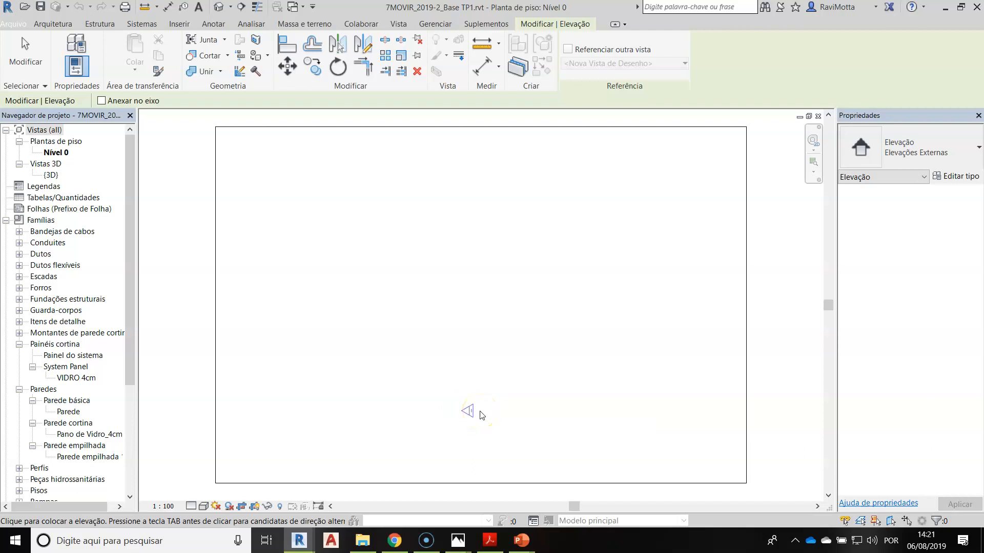
left_click(482, 418)
scroll(451, 455, "up", 3)
scroll(455, 454, "up", 3)
middle_click_drag(476, 421, 506, 337)
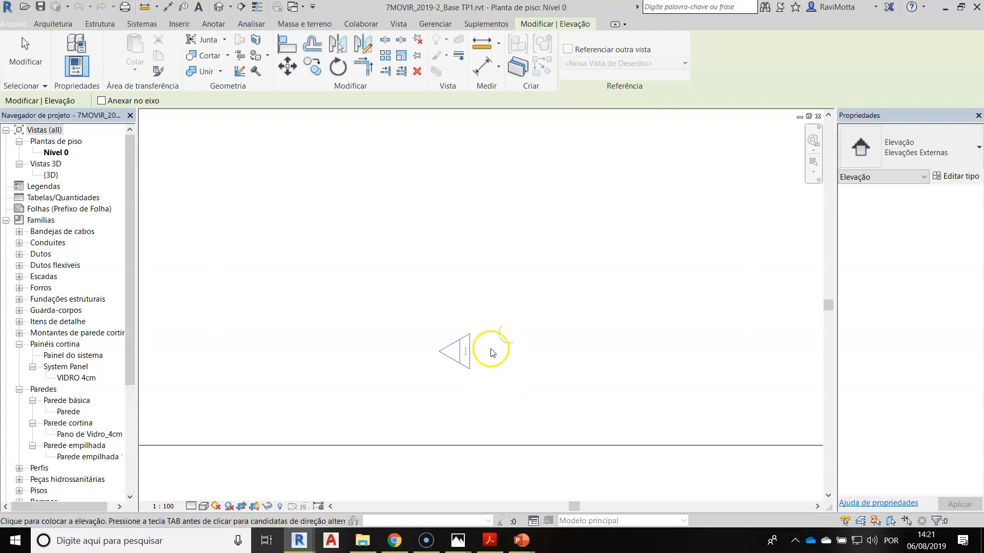
scroll(493, 379, "up", 2)
middle_click_drag(493, 380, 566, 325)
scroll(568, 323, "down", 2)
scroll(573, 298, "down", 2)
mouse_move(573, 299)
middle_mouse_down()
mouse_move(499, 370)
mouse_move(467, 383)
mouse_move(457, 424)
mouse_move(472, 450)
middle_mouse_up()
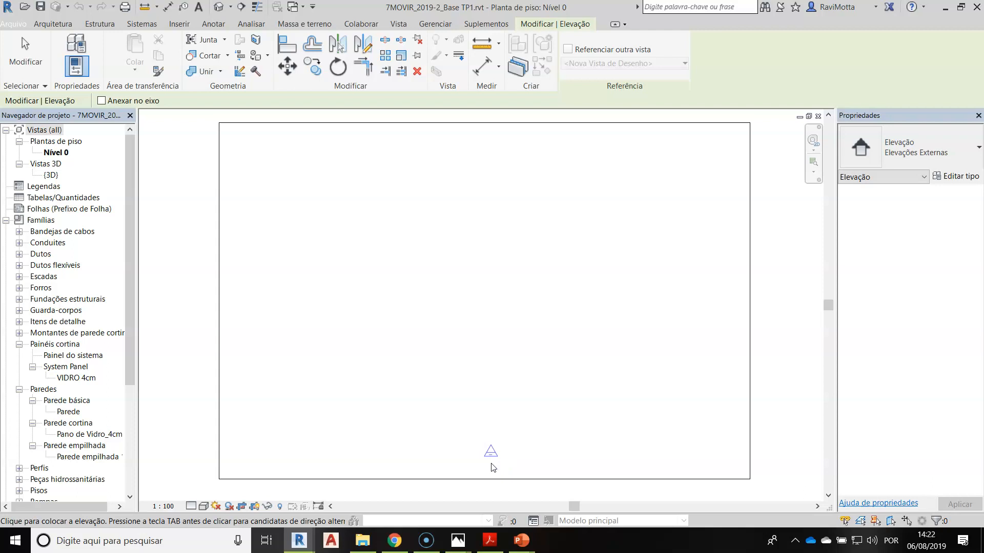
left_click(492, 467)
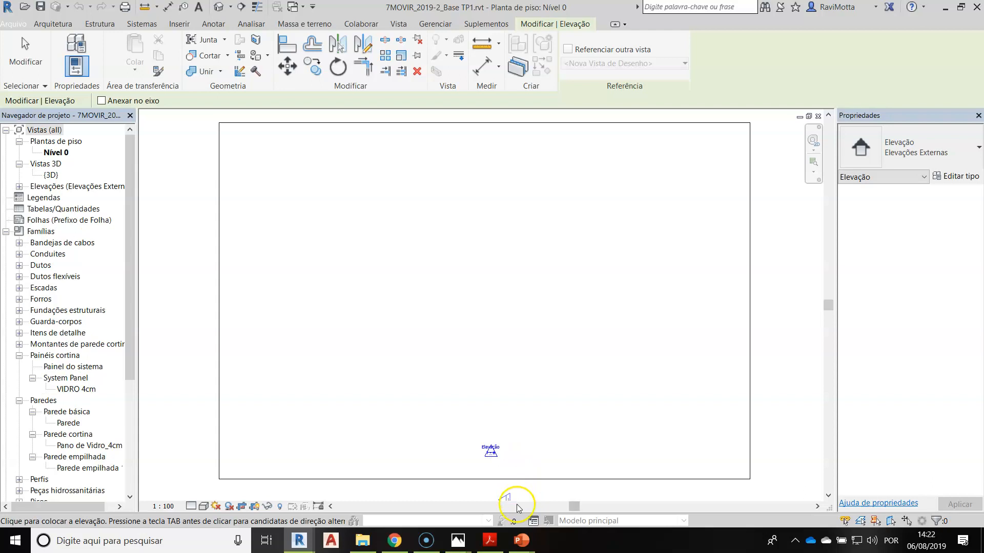
left_click(495, 472)
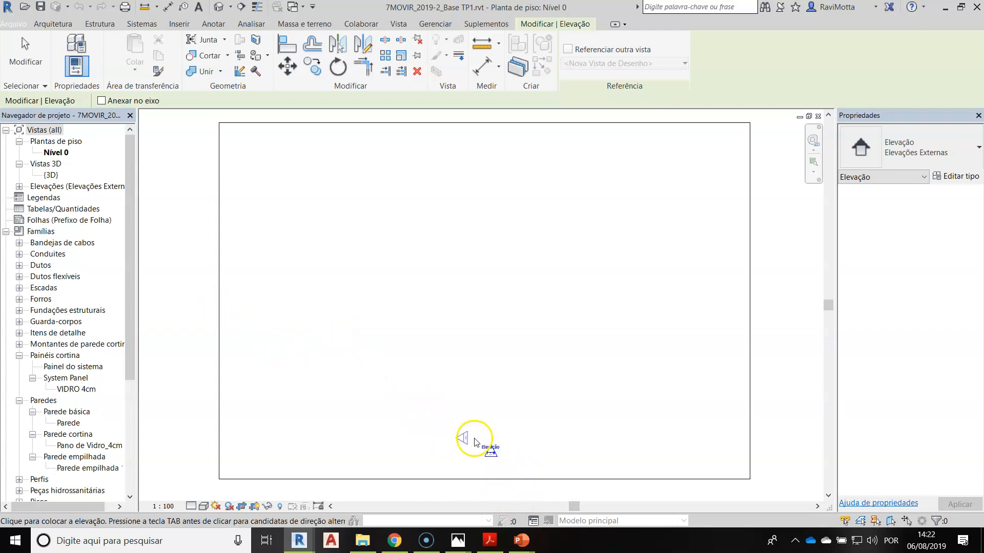
left_click(19, 186)
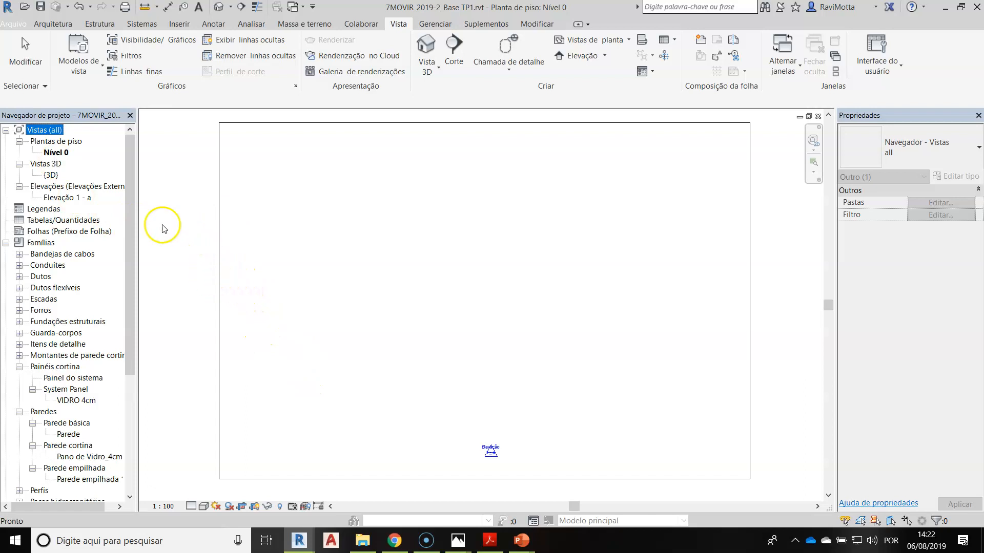
Place three more elevation markers near the middle of the crop region's left, upper and right edges, all facing inward
left_click(576, 55)
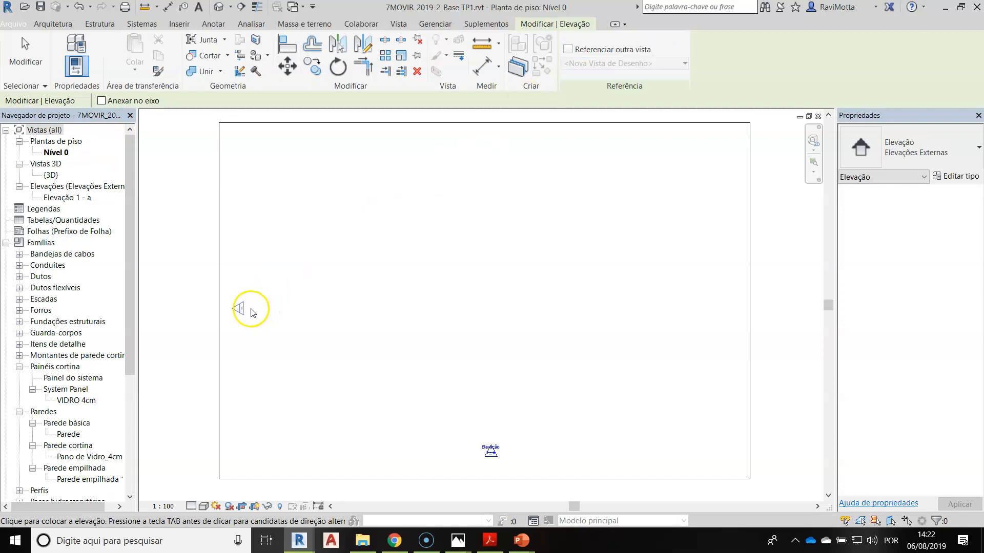
left_click(245, 305)
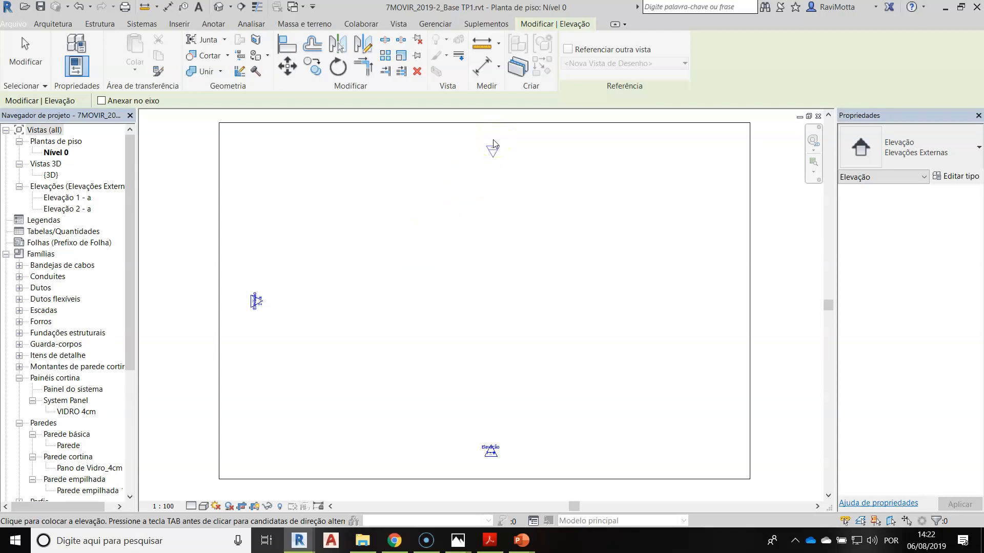
left_click(493, 145)
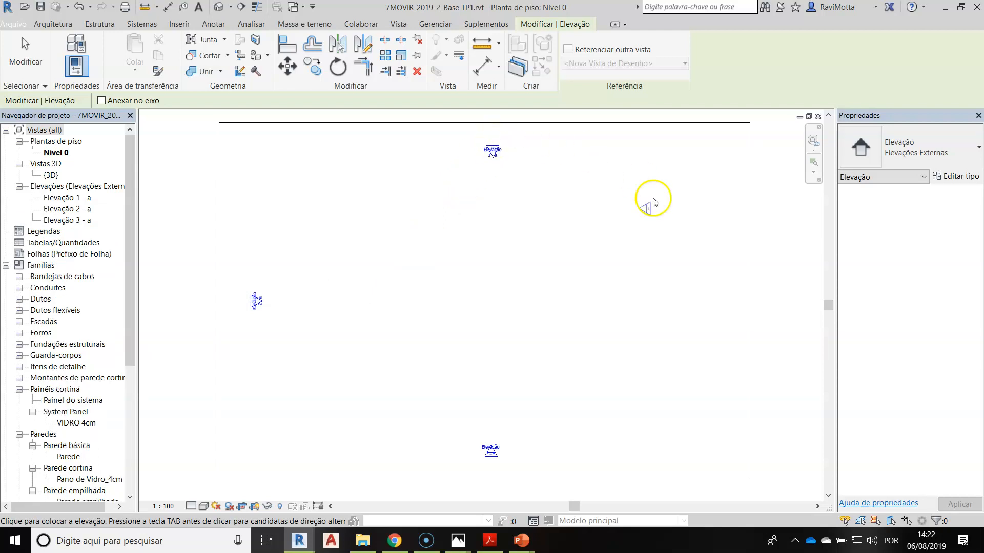
left_click(743, 318)
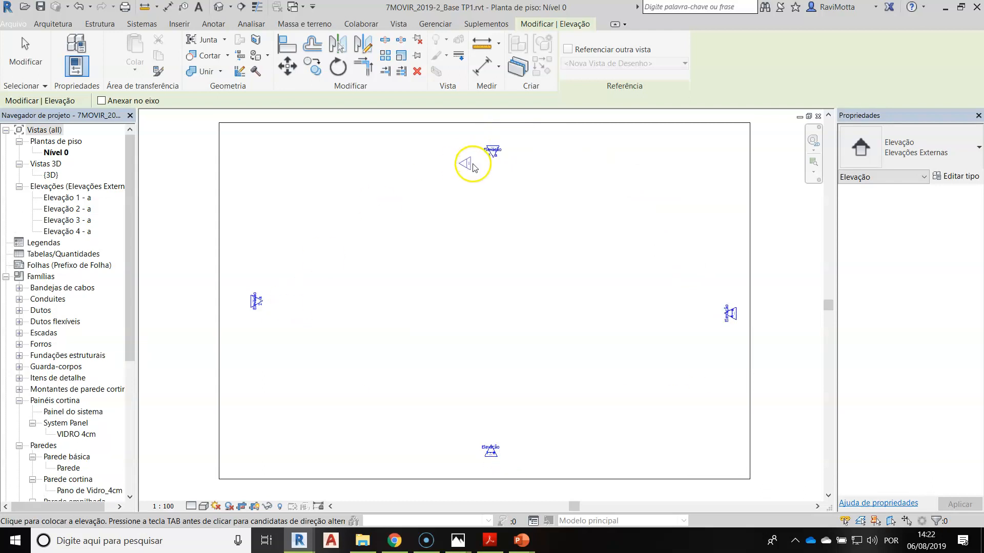
key("Escape")
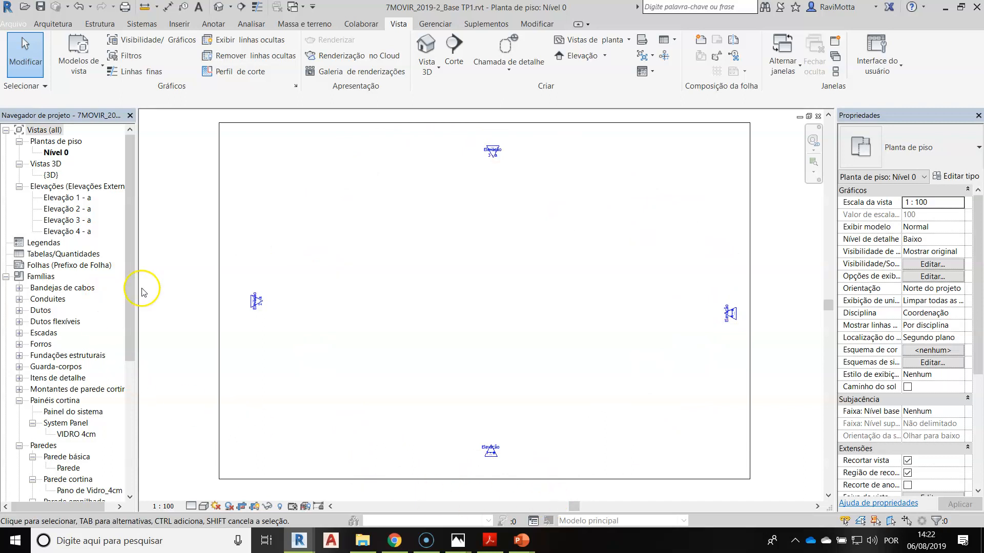
Rename the elevation view Elevação 1 - a as 01 and check its marker in the Nível 0 plan
left_click(59, 199)
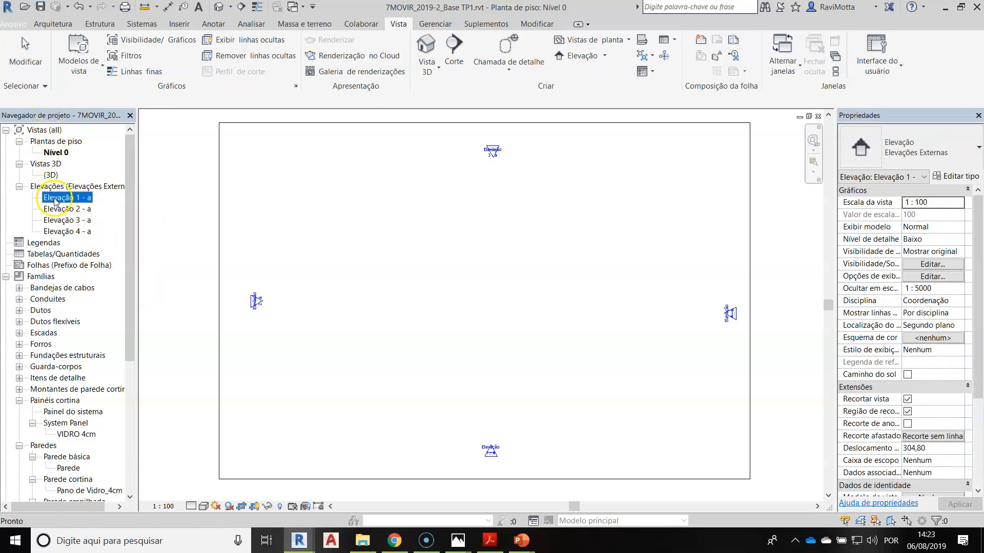
double_click(57, 198)
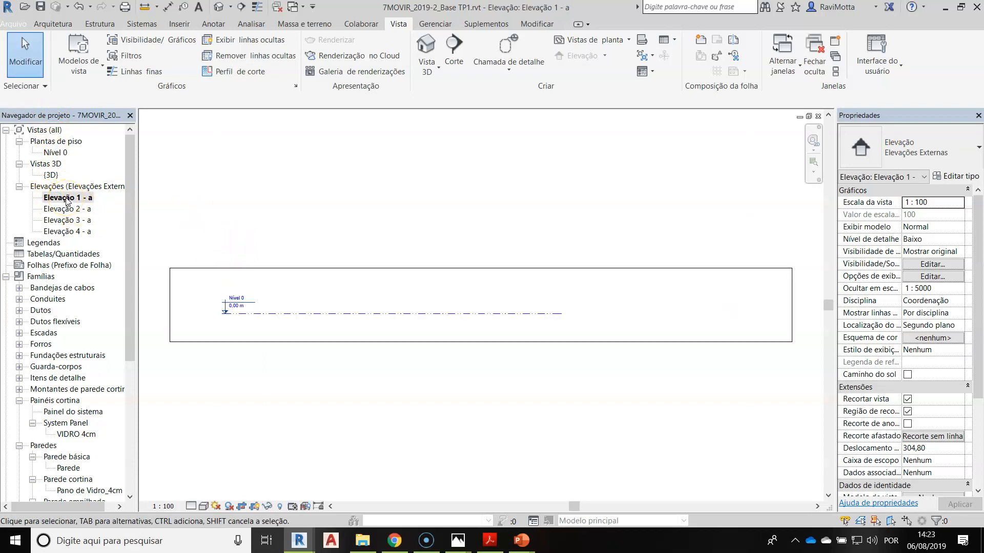
right_click(67, 200)
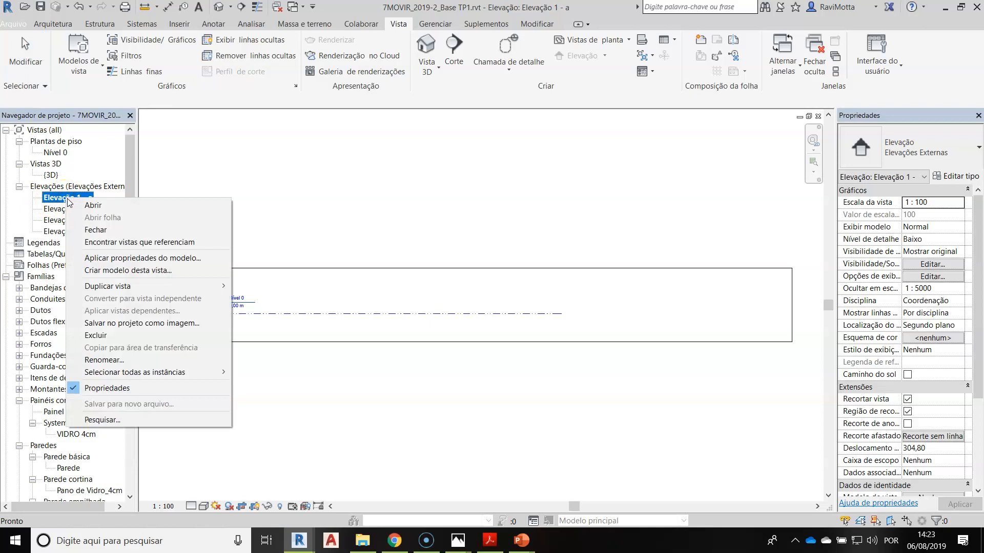
left_click(109, 361)
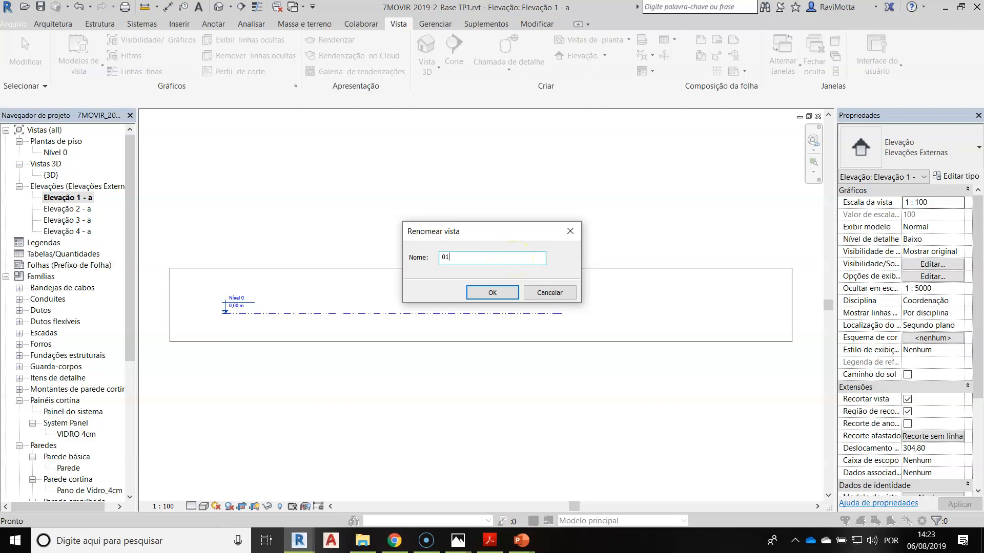
type("01")
key("Return")
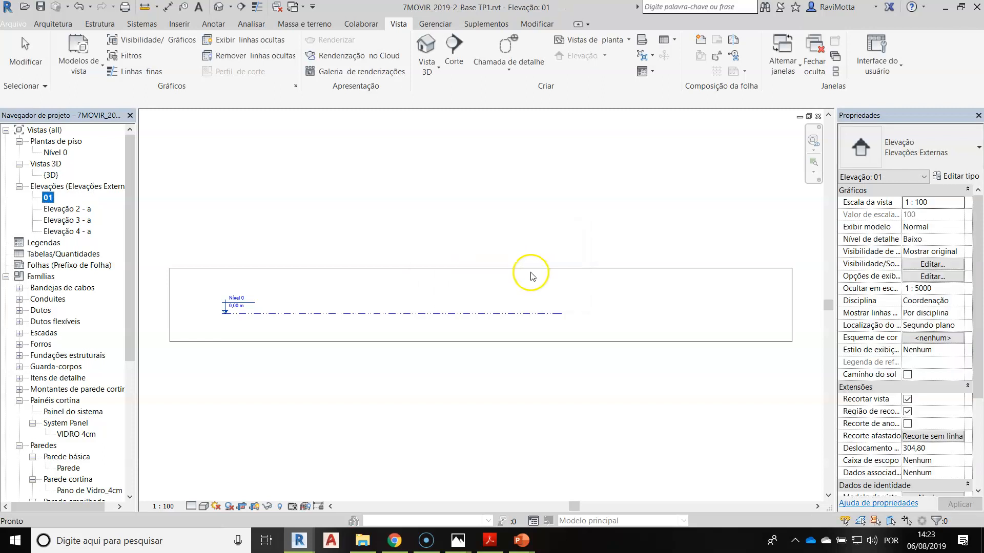
left_click(819, 117)
scroll(491, 460, "up", 5)
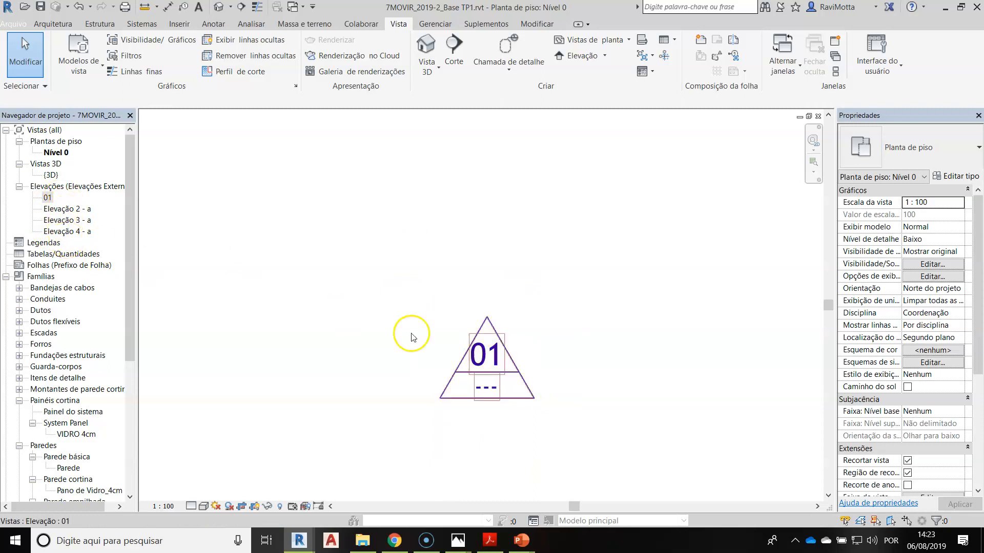
left_click(504, 403)
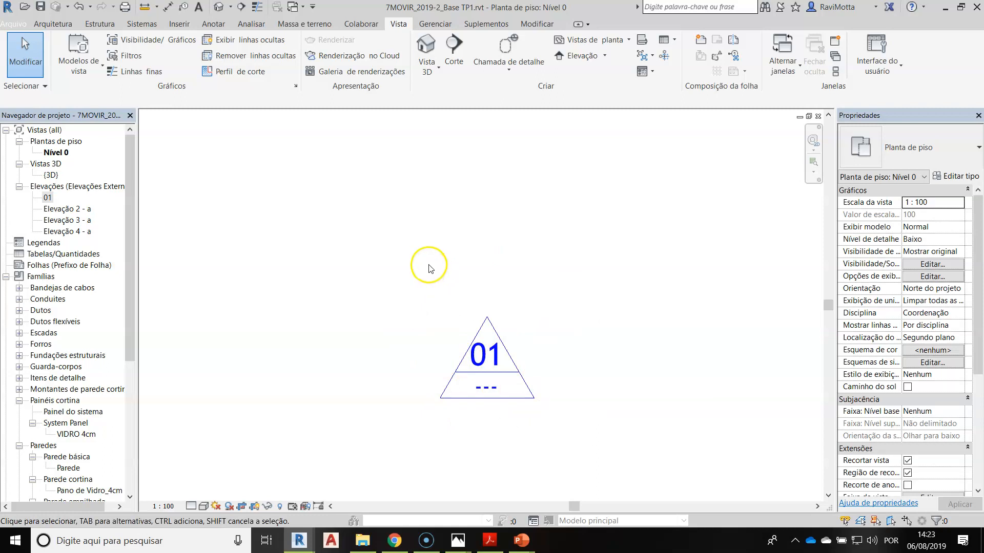
scroll(501, 330, "down", 1)
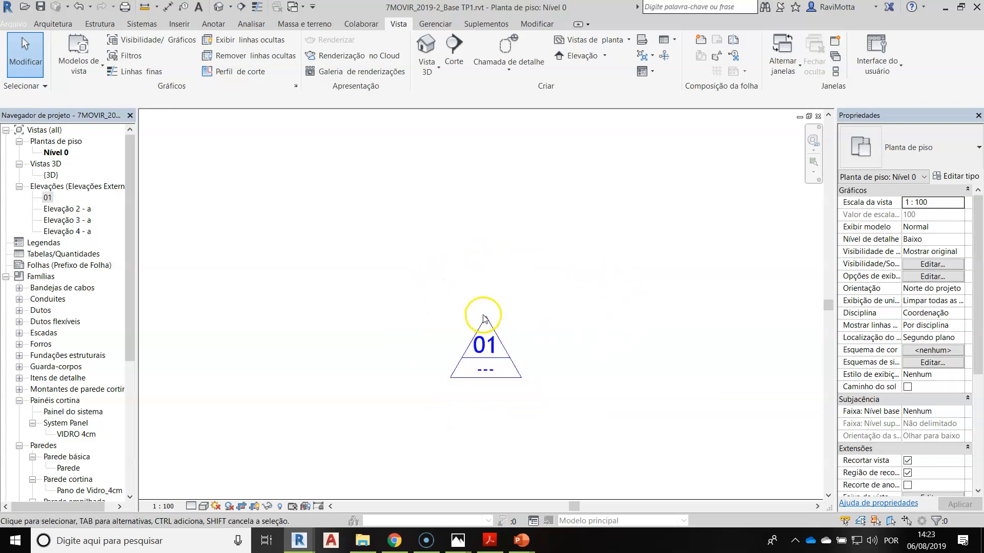
Rename the elevation views Elevação 2 - a and Elevação 3 - a as 02 and 03
left_click(64, 209)
left_click(69, 214)
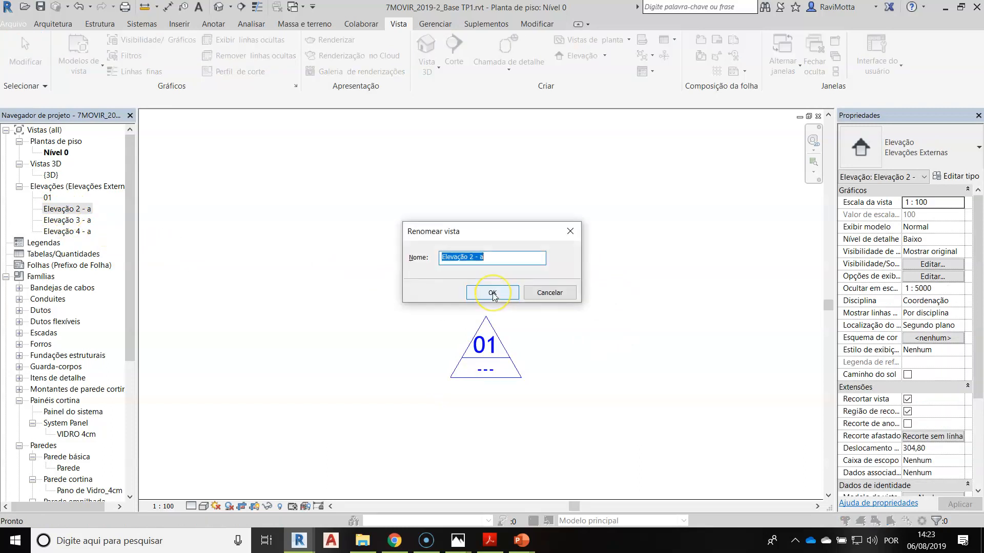
left_click(492, 294)
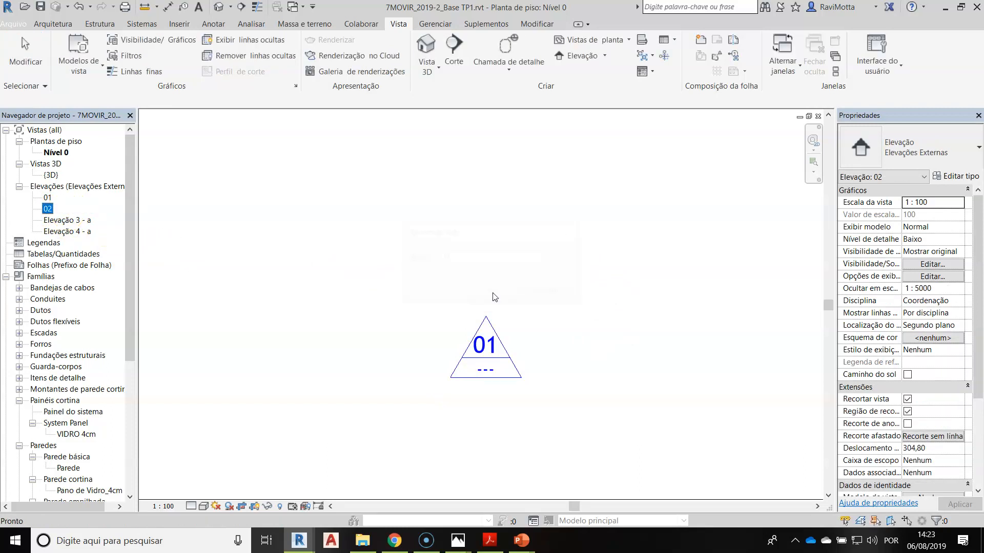
left_click(72, 221)
left_click(72, 221)
type("03")
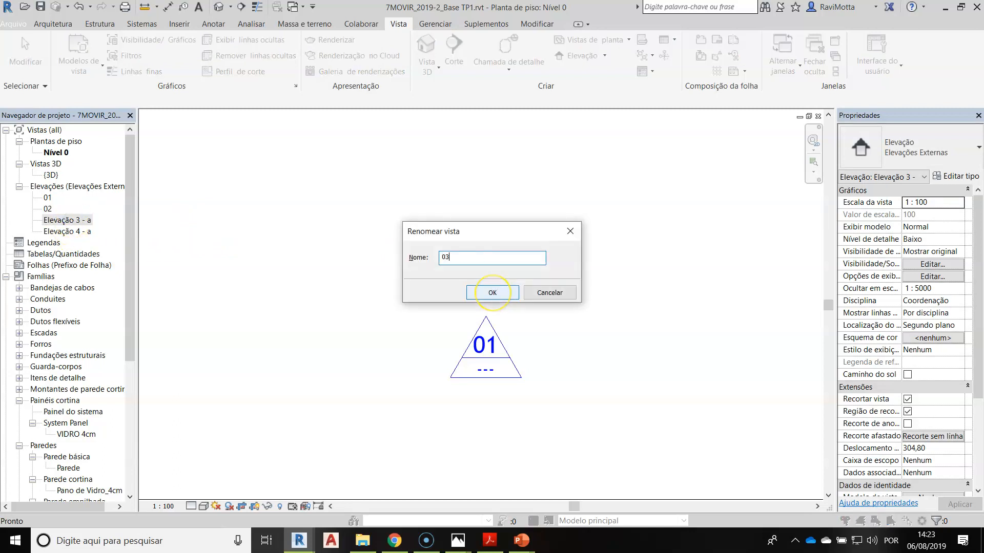
left_click(475, 292)
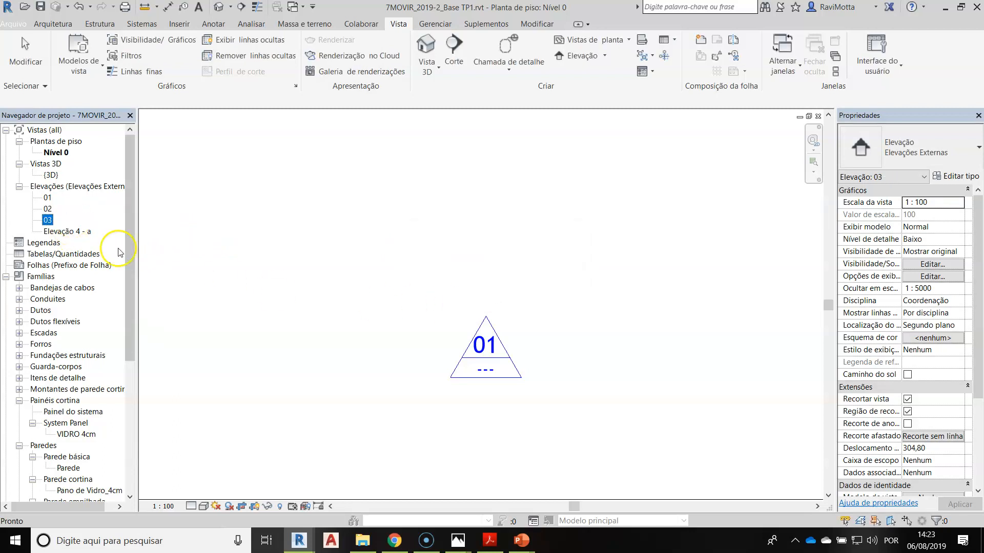
Rename the elevation view Elevação 4 - a as FACHADA 04 and examine the name on its marker in the plan
left_click(67, 232)
left_click(68, 236)
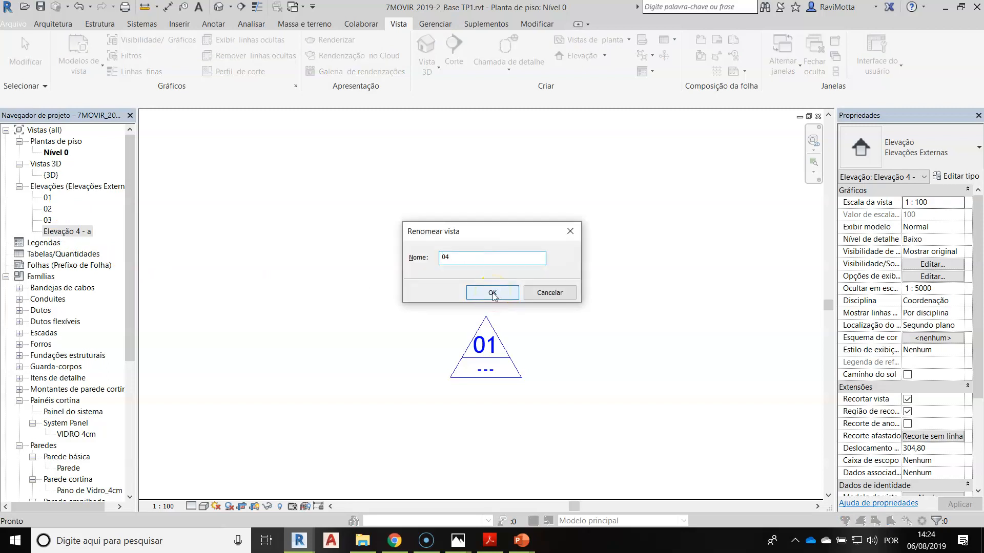
key("BackSpace")
key("BackSpace")
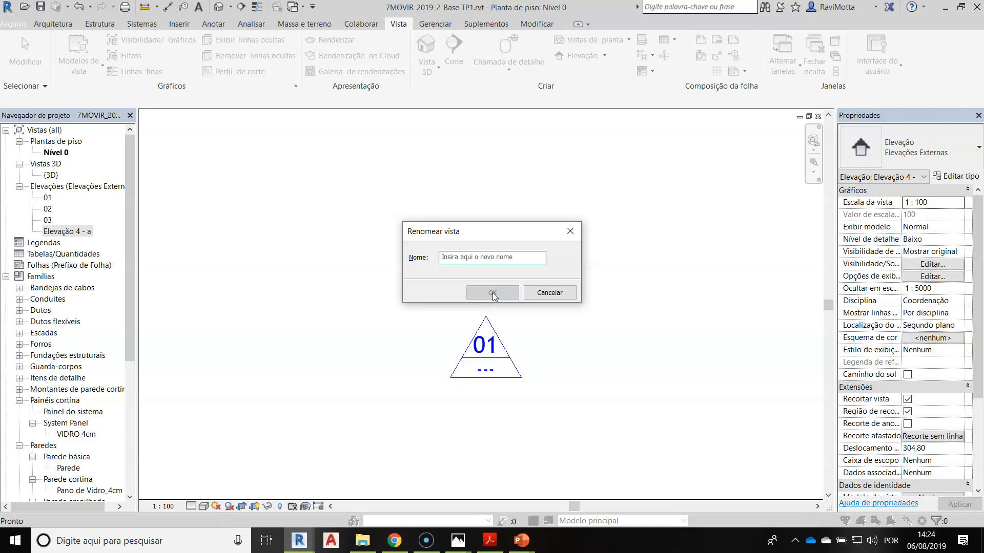
type("fac")
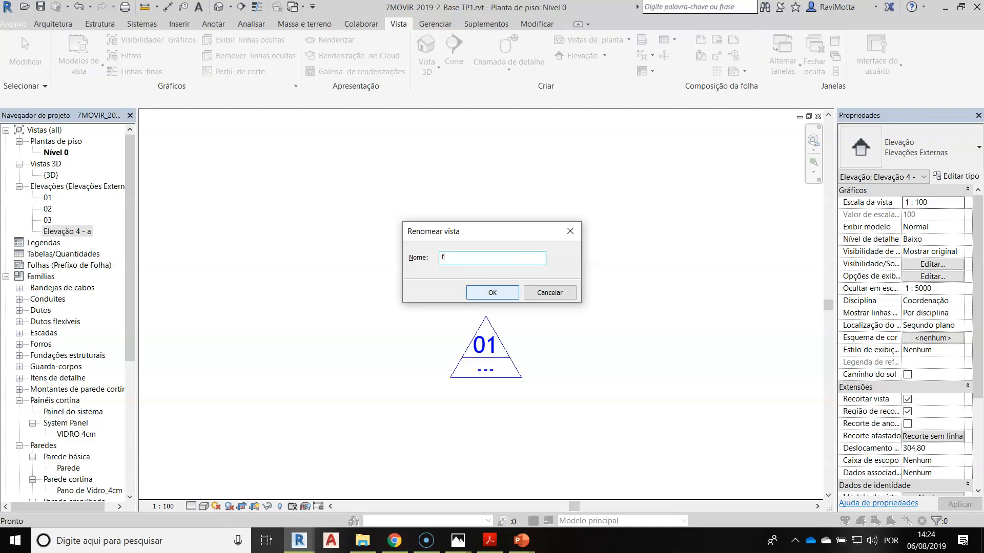
key("BackSpace")
type("FACHADA 04")
left_click(495, 294)
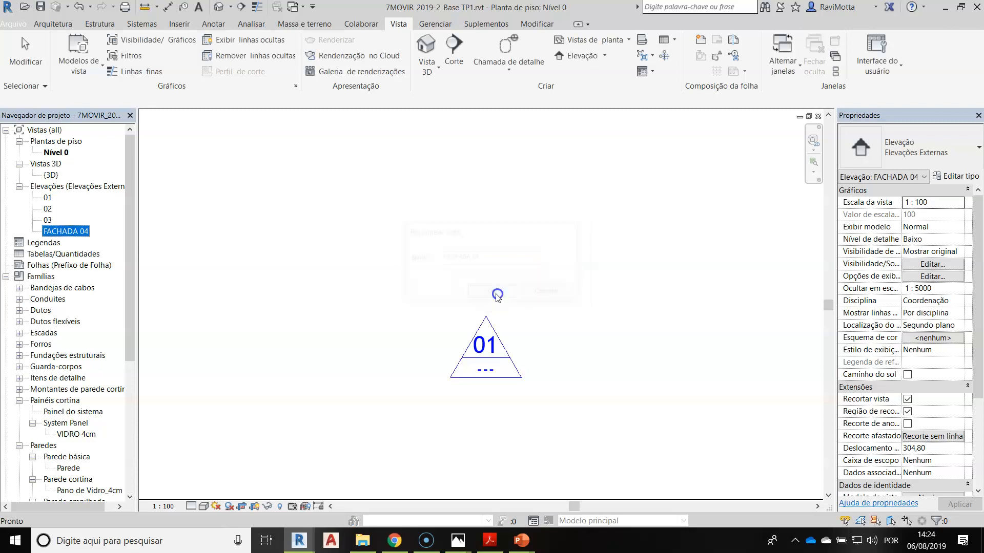
scroll(402, 279, "down", 3)
scroll(441, 277, "down", 3)
left_click(450, 284)
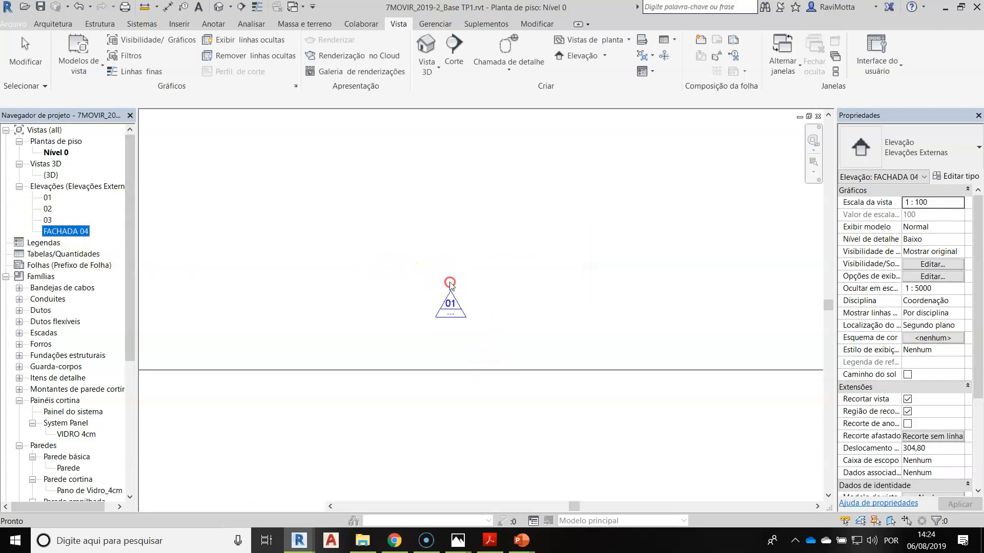
scroll(507, 262, "down", 2)
middle_click_drag(530, 258, 376, 402)
scroll(682, 228, "up", 5)
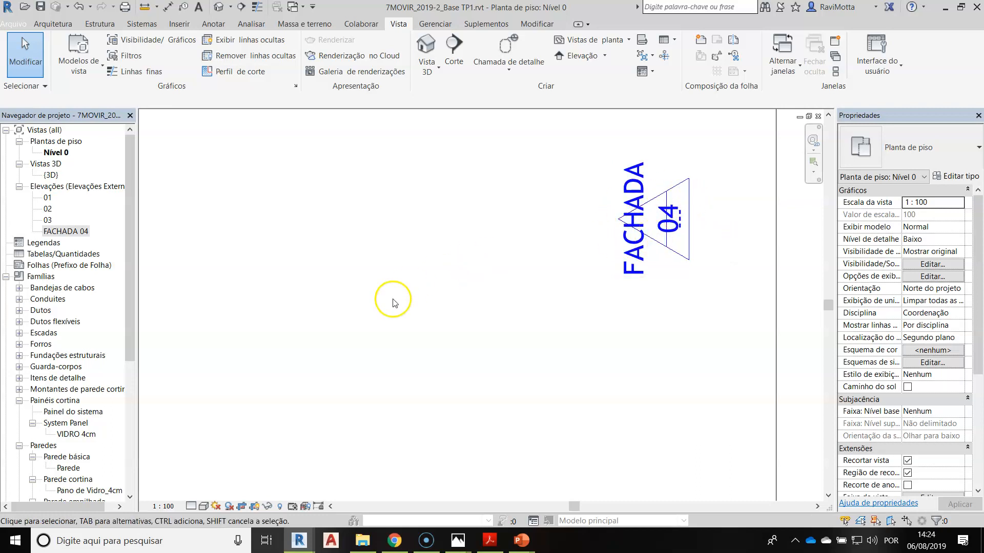
Rename the elevation view FACHADA 04 as 04
left_click(65, 231)
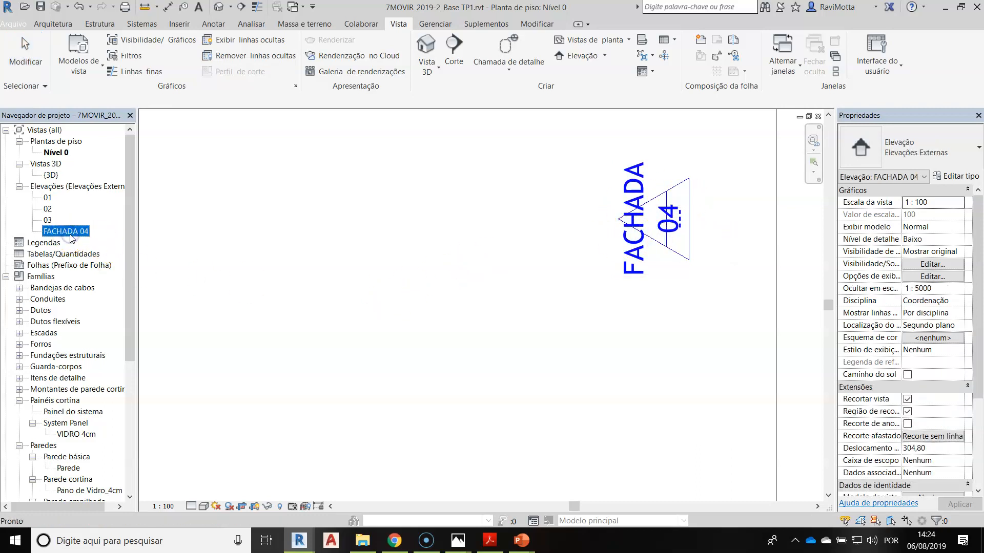
key("F2")
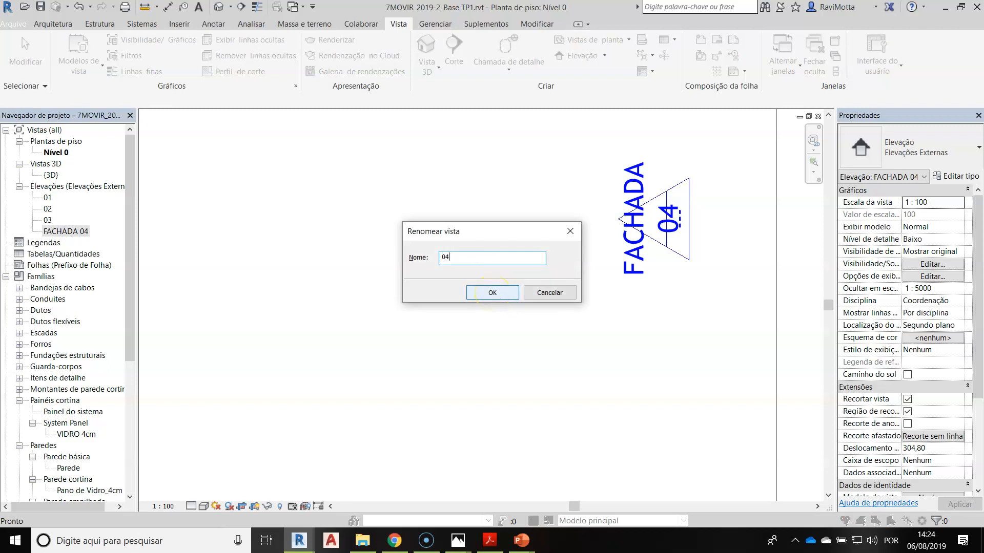
left_click(492, 293)
scroll(504, 328, "down", 5)
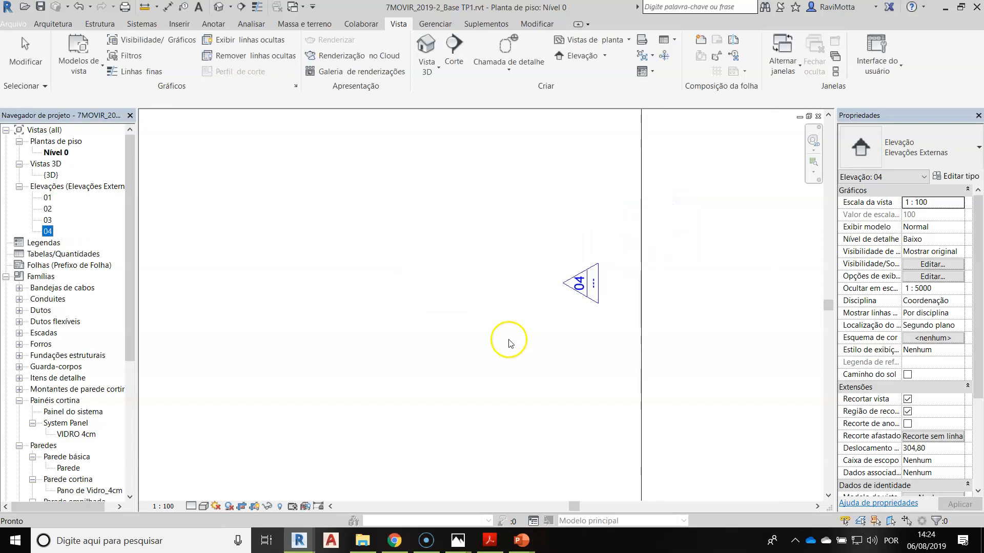
left_click(589, 337)
middle_click_drag(388, 334, 520, 329)
scroll(493, 328, "up", 1)
scroll(493, 328, "up", 1)
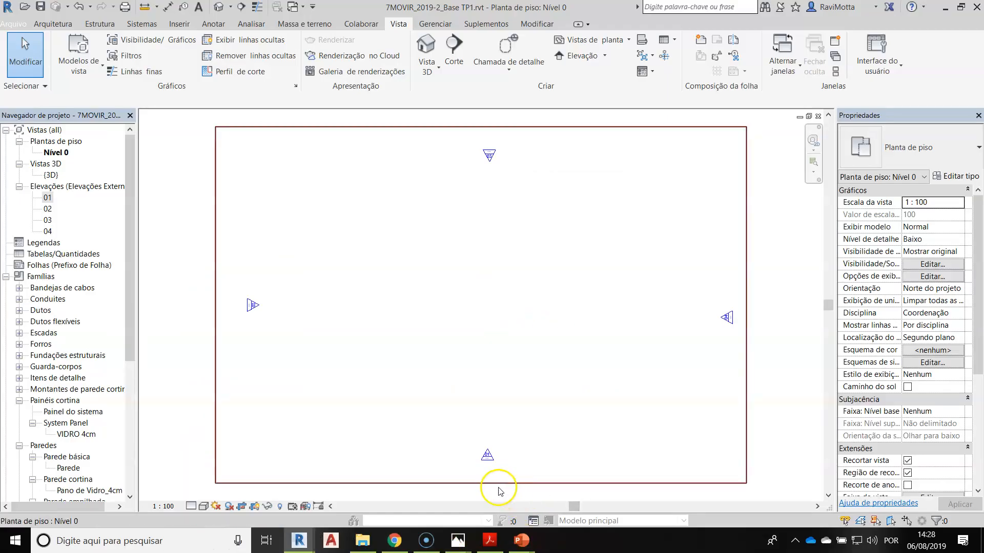
Shift the elevation 01 marker sideways in the plan and move it back to about its original place
scroll(499, 491, "up", 4)
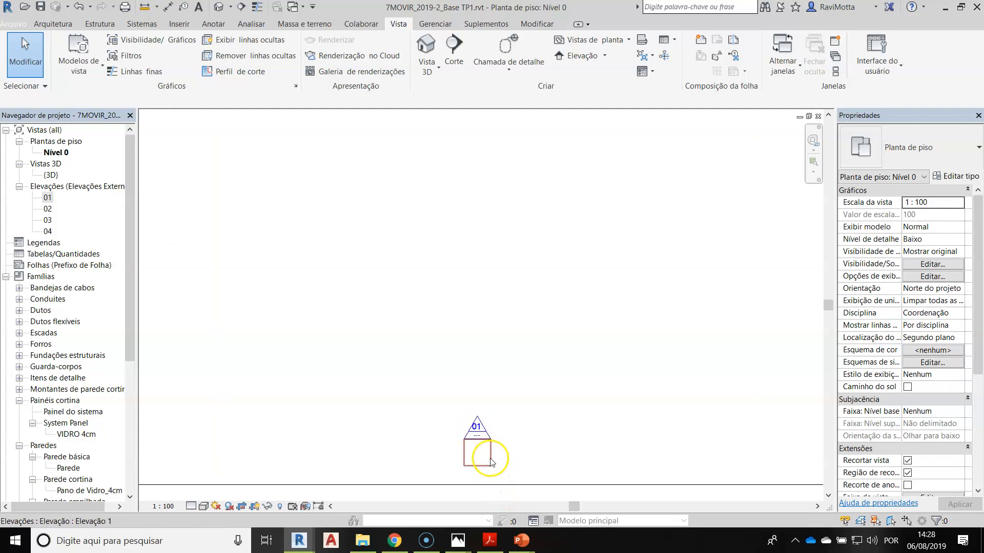
scroll(490, 462, "up", 5)
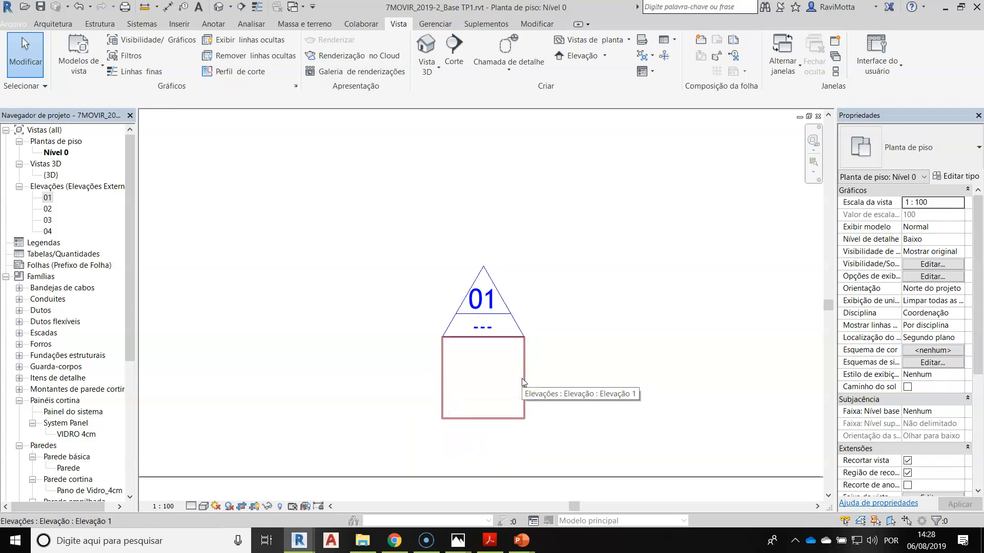
mouse_move(522, 379)
left_mouse_down()
mouse_move(536, 366)
mouse_move(559, 371)
left_mouse_up()
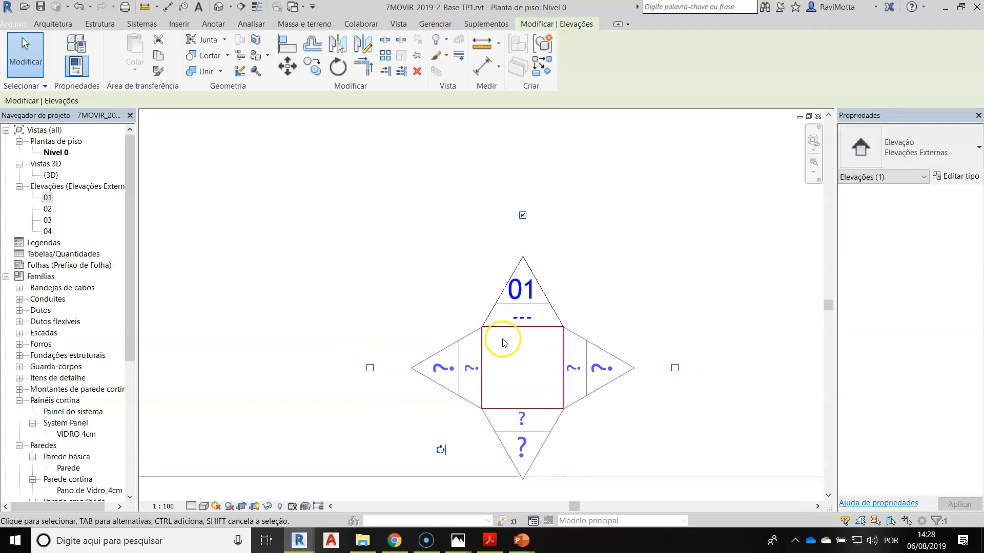
mouse_move(557, 362)
left_mouse_down()
mouse_move(433, 344)
mouse_move(395, 400)
mouse_move(453, 412)
mouse_move(540, 333)
mouse_move(500, 330)
mouse_move(479, 361)
mouse_move(513, 354)
left_mouse_up()
left_click(615, 359)
scroll(568, 373, "down", 3)
scroll(567, 373, "down", 2)
middle_click_drag(568, 373, 512, 393)
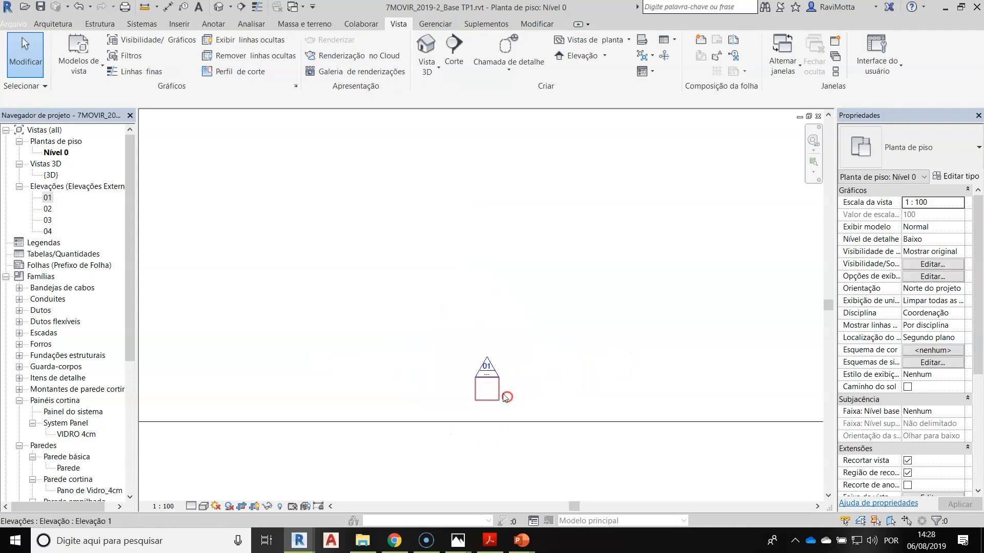
Select the elevation 01 view arrow in the plan and examine its cut line, ends and depth boundary
left_click(488, 369)
scroll(505, 366, "down", 2)
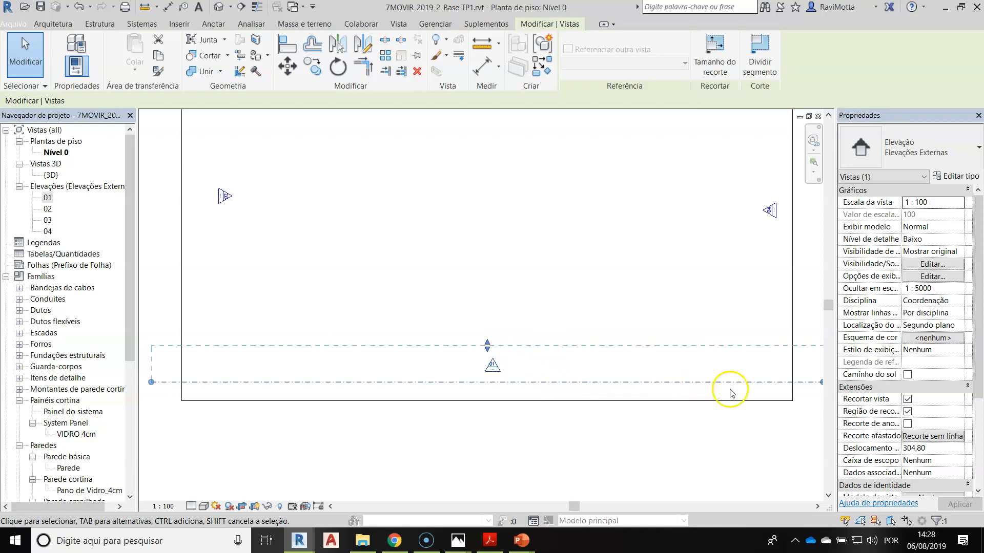
scroll(742, 391, "up", 2)
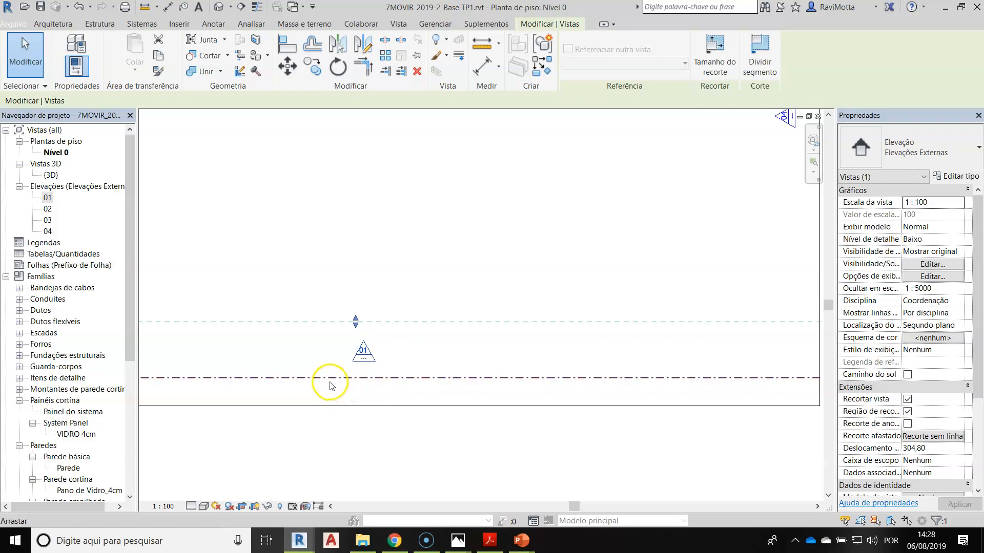
scroll(330, 387, "down", 4)
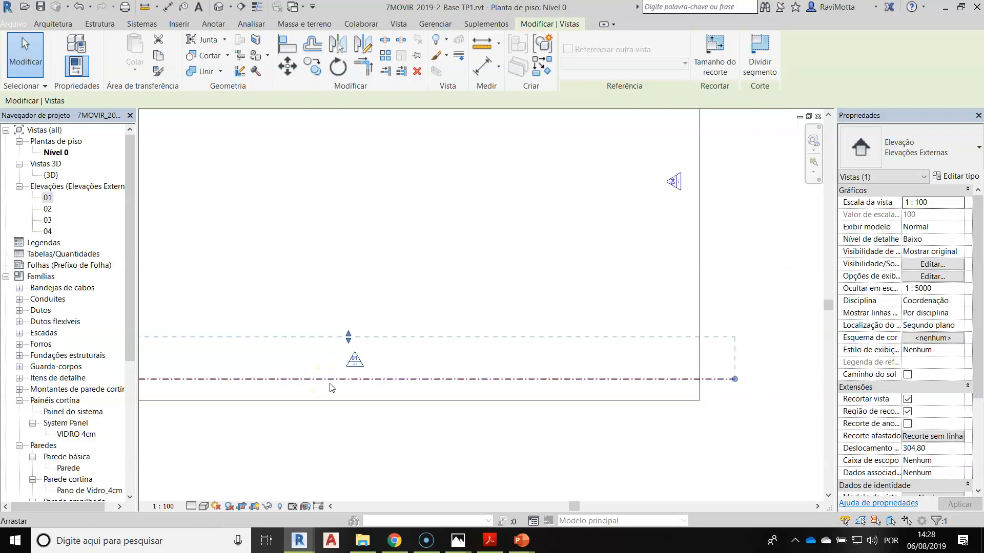
mouse_move(512, 149)
middle_mouse_down()
mouse_move(421, 197)
mouse_move(511, 208)
middle_mouse_up()
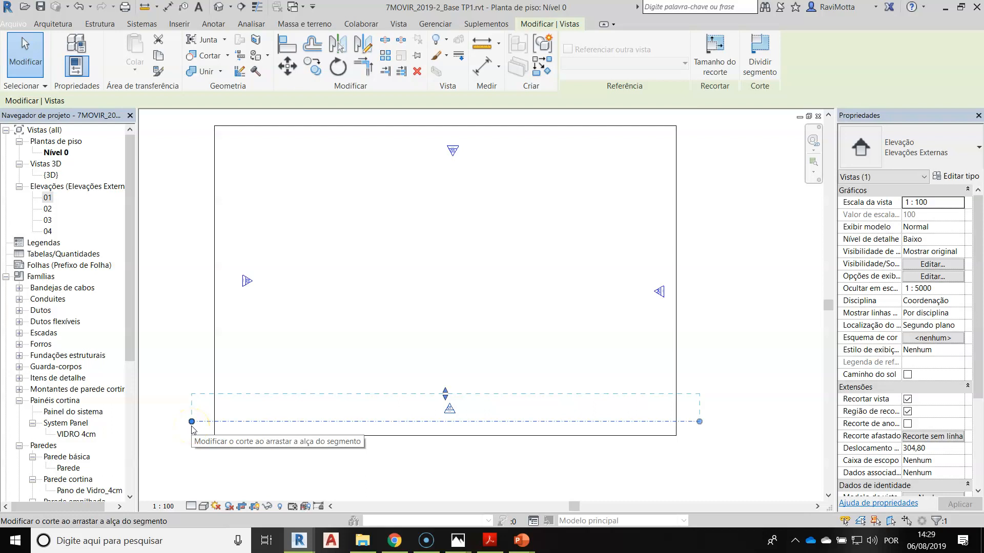
Pull both vertical sides of the Nível 0 plan's crop region slightly inward
left_click(217, 231)
mouse_move(215, 282)
left_mouse_down()
mouse_move(167, 281)
mouse_move(213, 280)
left_mouse_up()
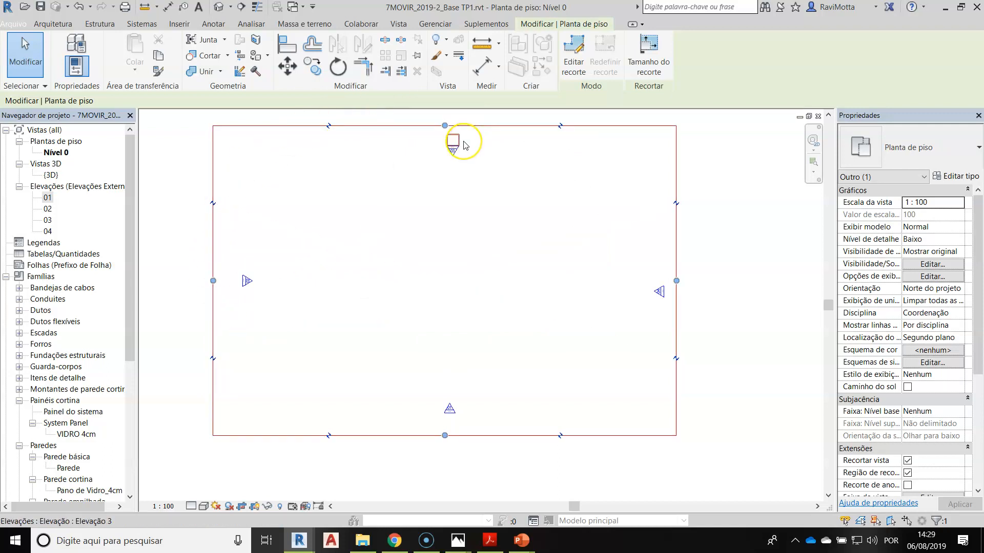
left_click(444, 127)
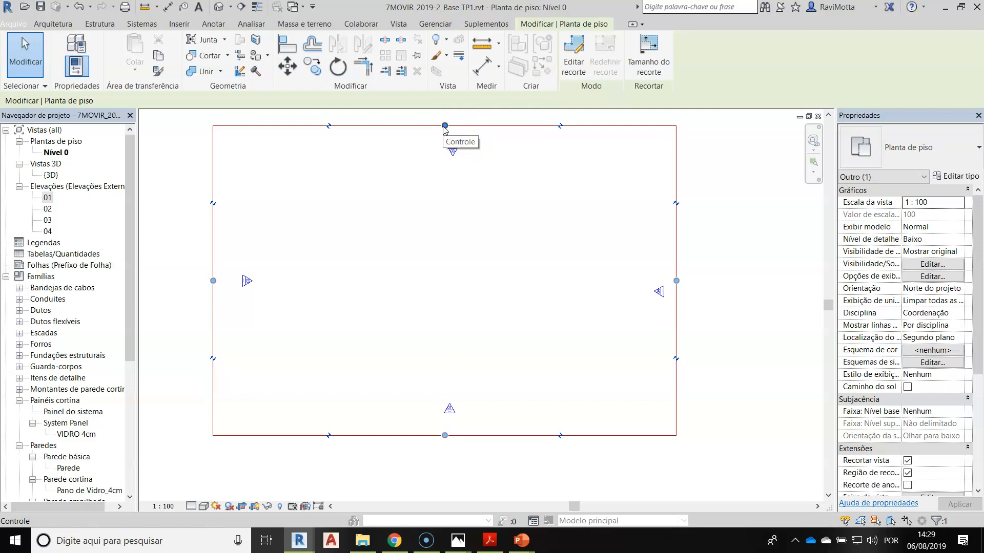
left_click_drag(213, 281, 224, 280)
mouse_move(677, 281)
left_mouse_down()
mouse_move(693, 281)
mouse_move(674, 281)
left_mouse_up()
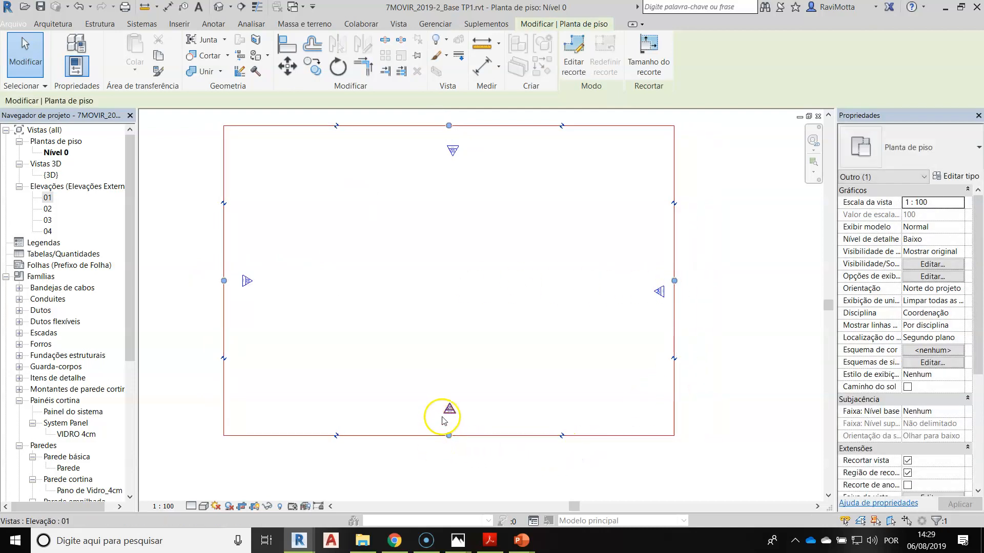
Shorten elevation 01's cut line at both ends so it lies just inside the plan's crop region
scroll(449, 411, "up", 2)
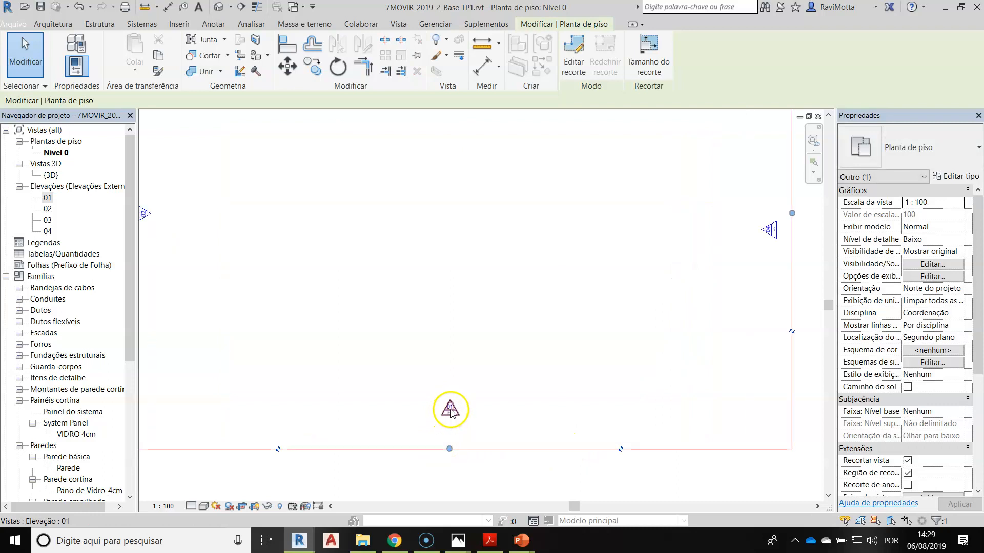
left_click(450, 409)
scroll(410, 380, "down", 1)
middle_click_drag(410, 377, 543, 347)
left_click_drag(222, 393, 279, 393)
middle_click_drag(483, 396, 318, 395)
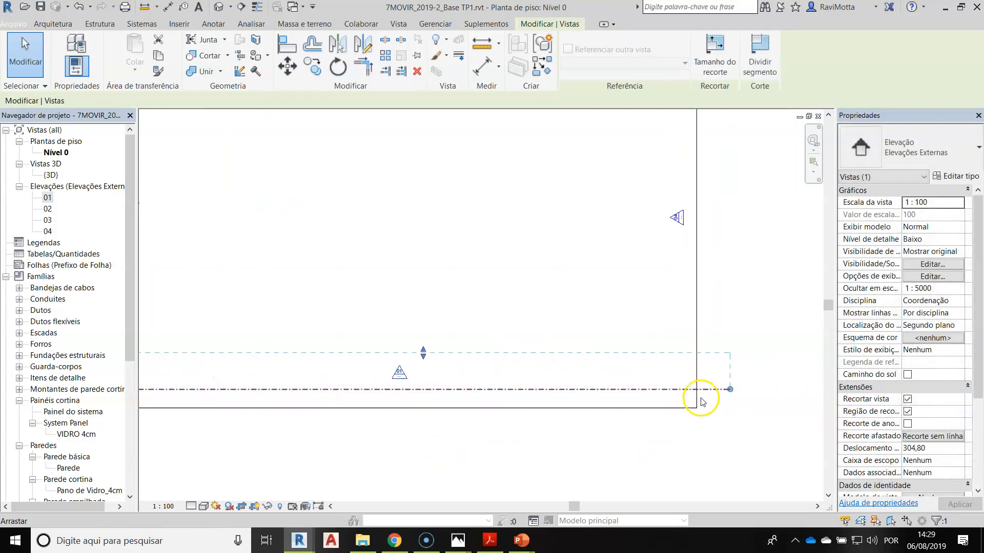
left_click_drag(731, 389, 685, 390)
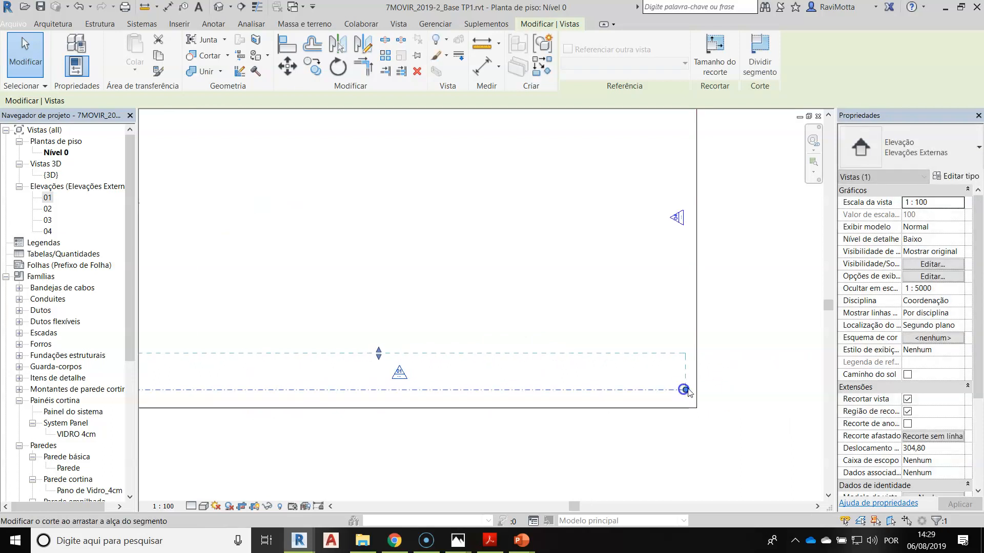
middle_click_drag(566, 405, 679, 391)
middle_click_drag(485, 394, 530, 387)
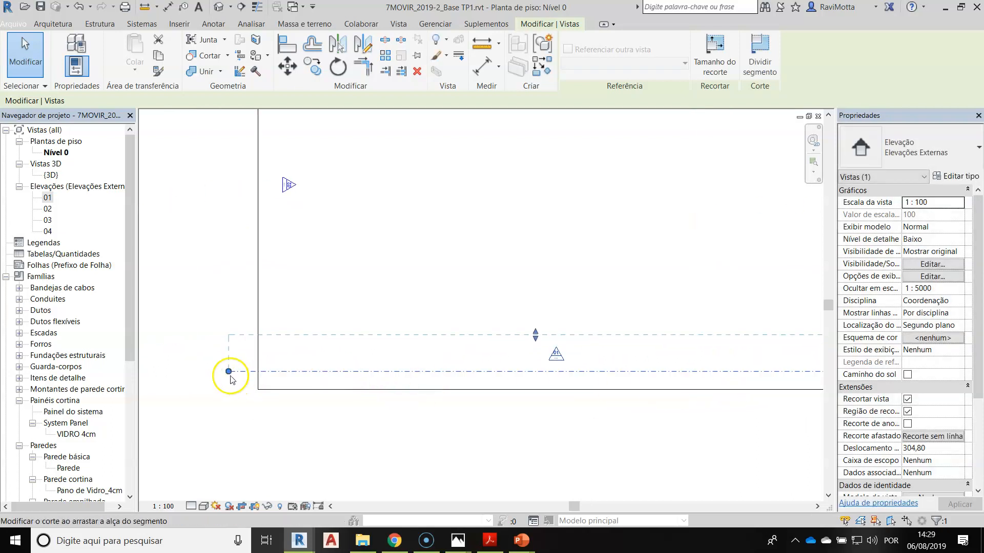
left_click_drag(228, 372, 272, 372)
Extend elevation 01's view depth across the plan to the opposite elevation marker, about 2990
scroll(462, 386, "down", 1)
middle_click_drag(460, 387, 362, 397)
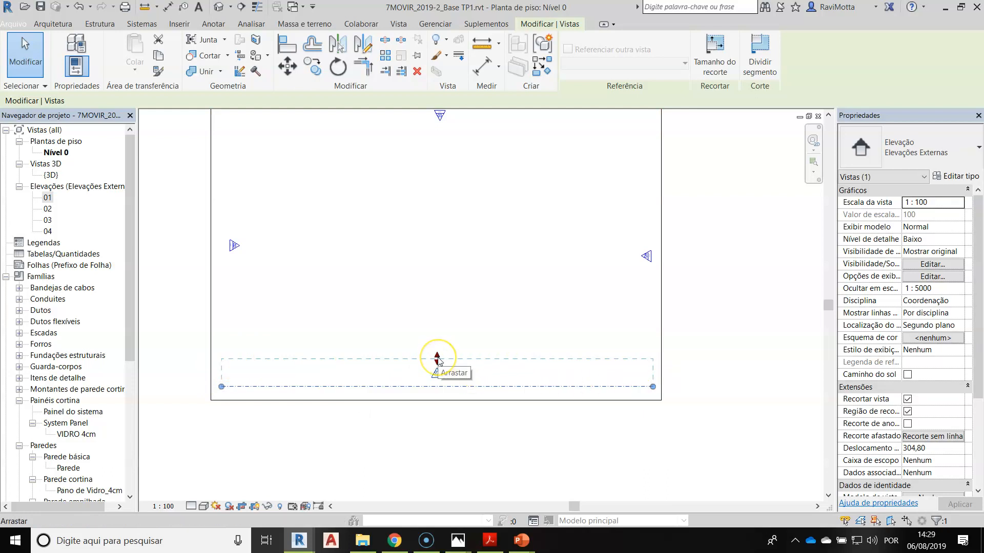
left_click_drag(437, 360, 436, 336)
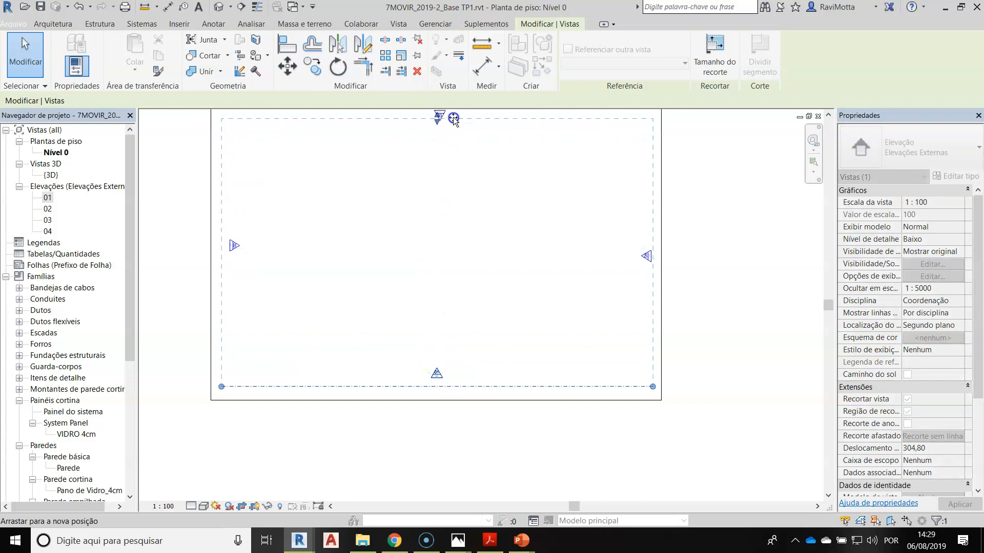
left_click_drag(454, 113, 454, 114)
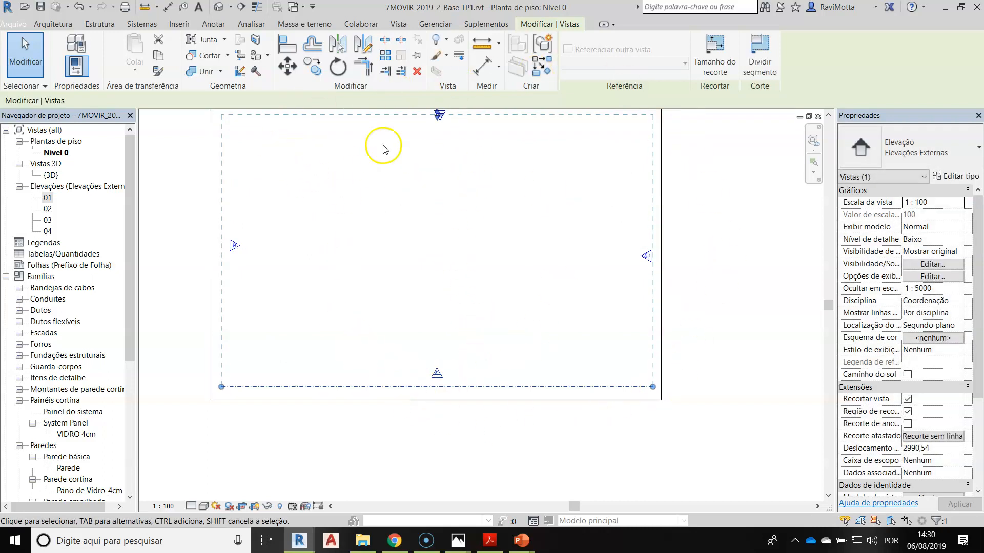
Extend elevation 02's view depth across the plan to the elevation 04 marker on the opposite side
left_click(235, 247)
scroll(282, 264, "down", 1)
middle_click_drag(286, 279, 262, 295)
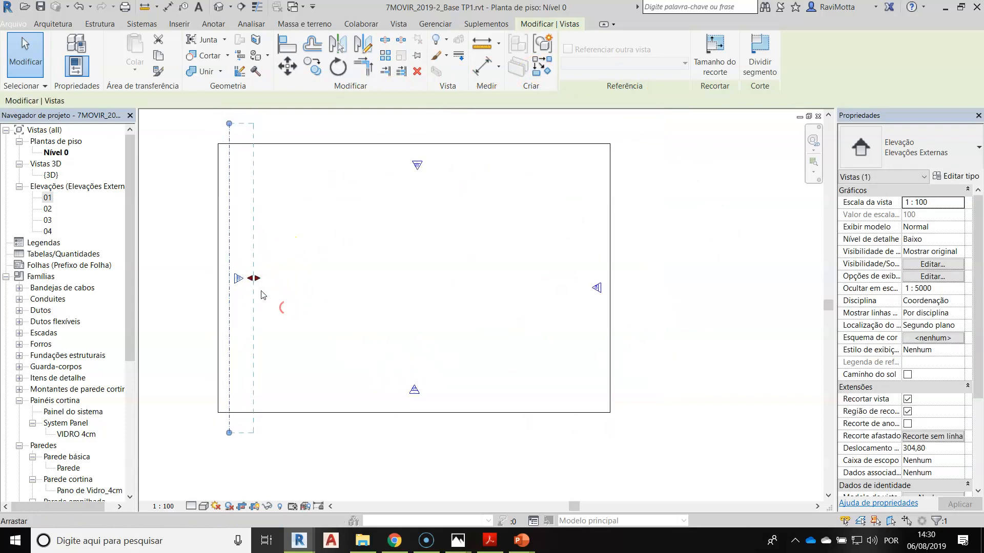
left_click_drag(256, 281, 598, 281)
Extend elevation 03's view depth across the plan to just beyond the elevation 01 marker
left_click(418, 165)
left_click_drag(417, 166, 415, 264)
left_click_drag(416, 405, 416, 403)
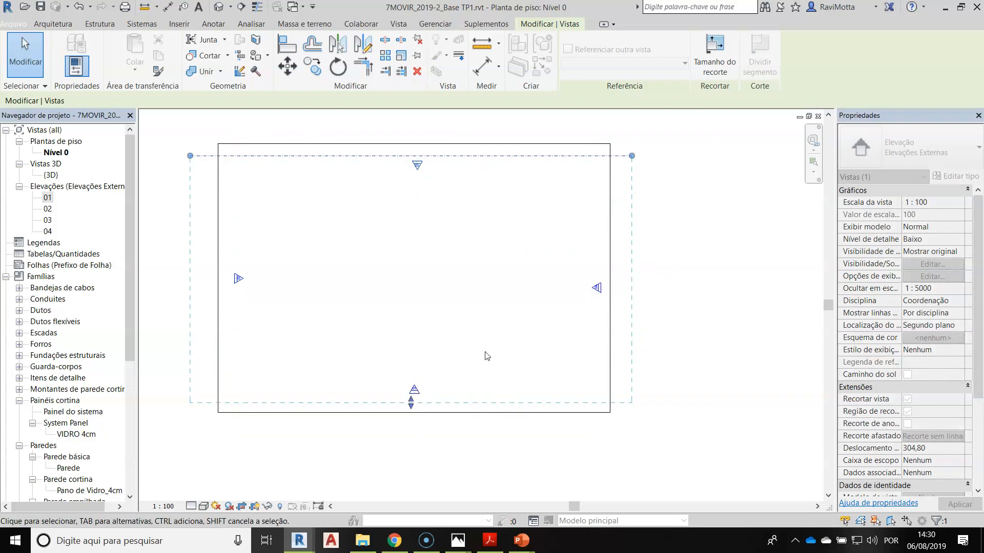
Extend elevation 04's view depth to about 4785, just past the elevation 02 marker, and deselect it
left_click(596, 287)
left_click_drag(588, 279, 223, 290)
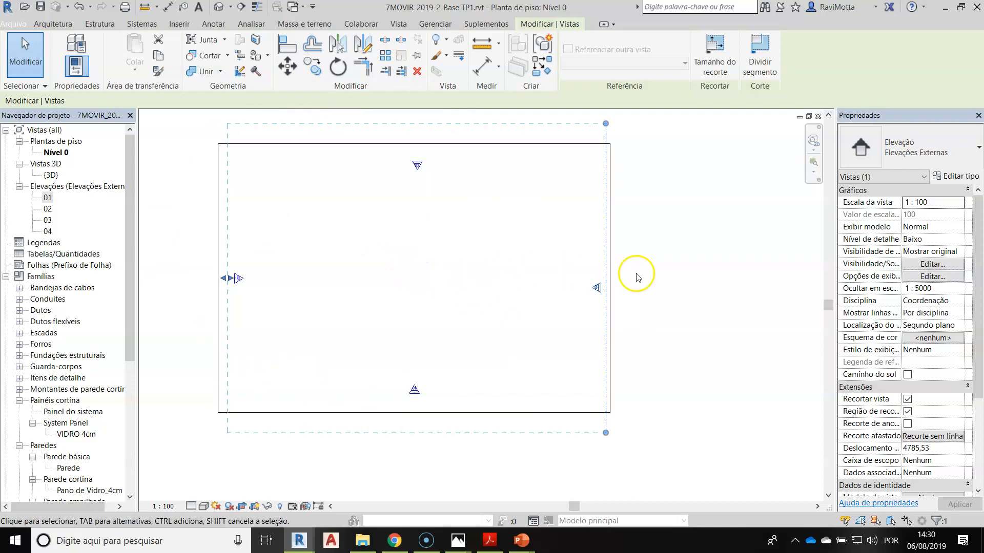
left_click(655, 269)
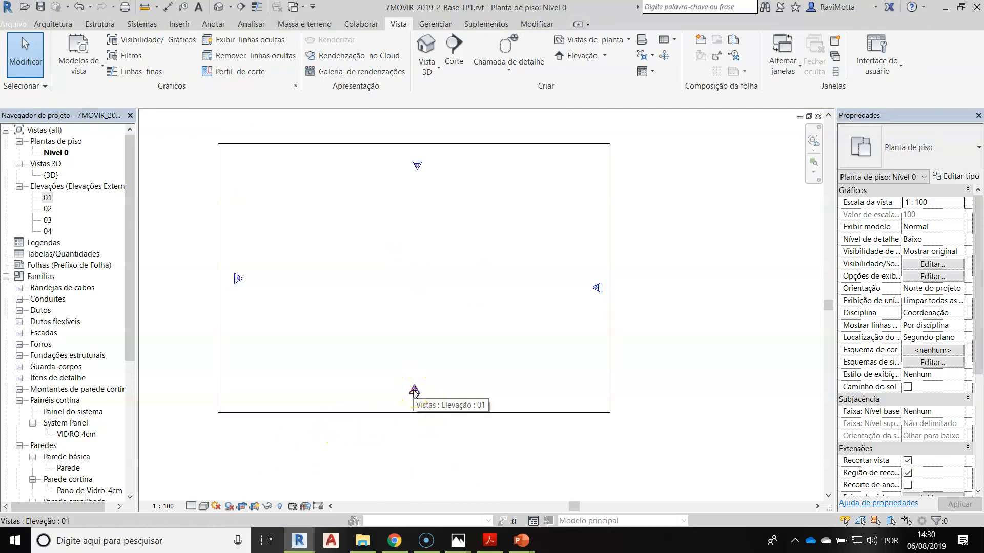
Open the elevation 01 view, return to the Nível 0 plan and reopen the elevation from its marker
double_click(48, 199)
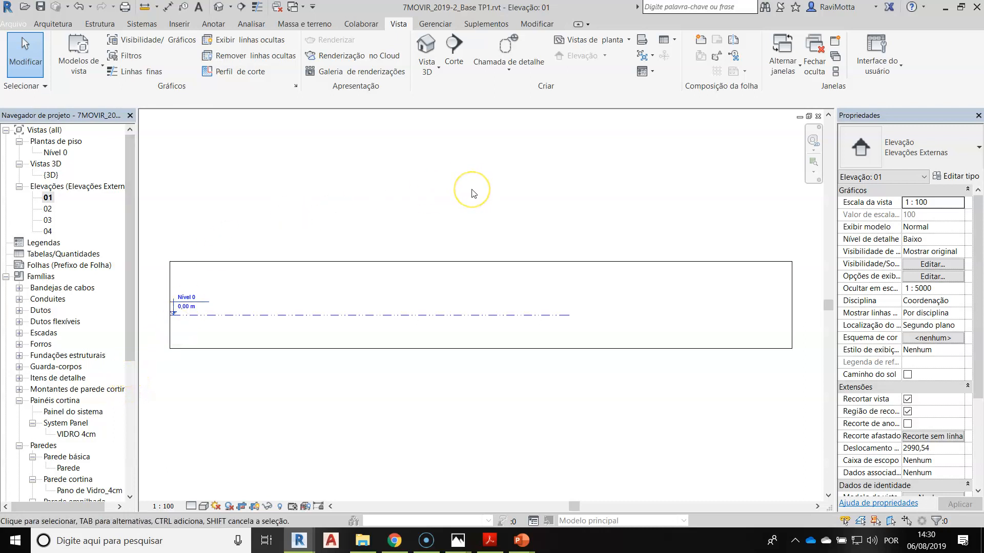
key("ctrl+Tab")
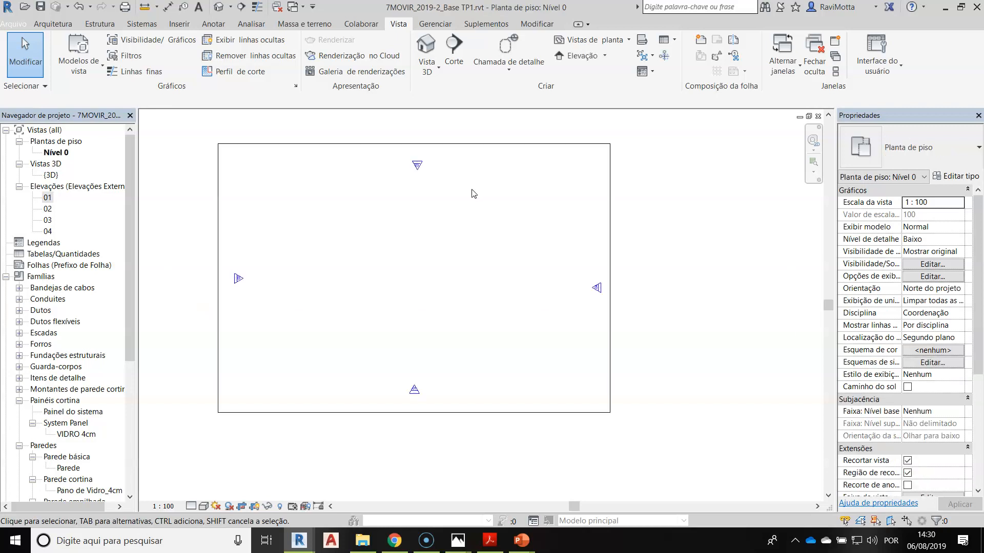
scroll(384, 400, "up", 3)
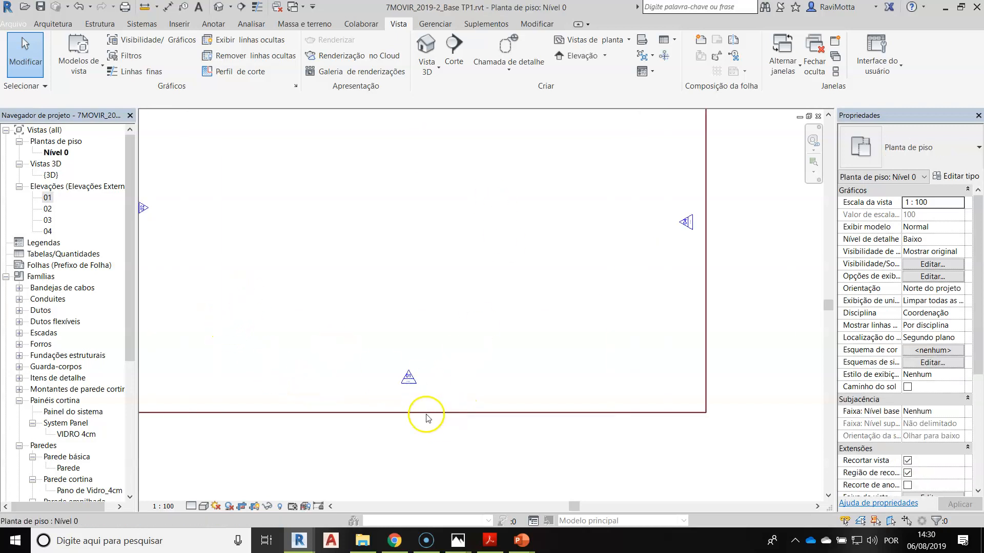
middle_click_drag(432, 406, 469, 415)
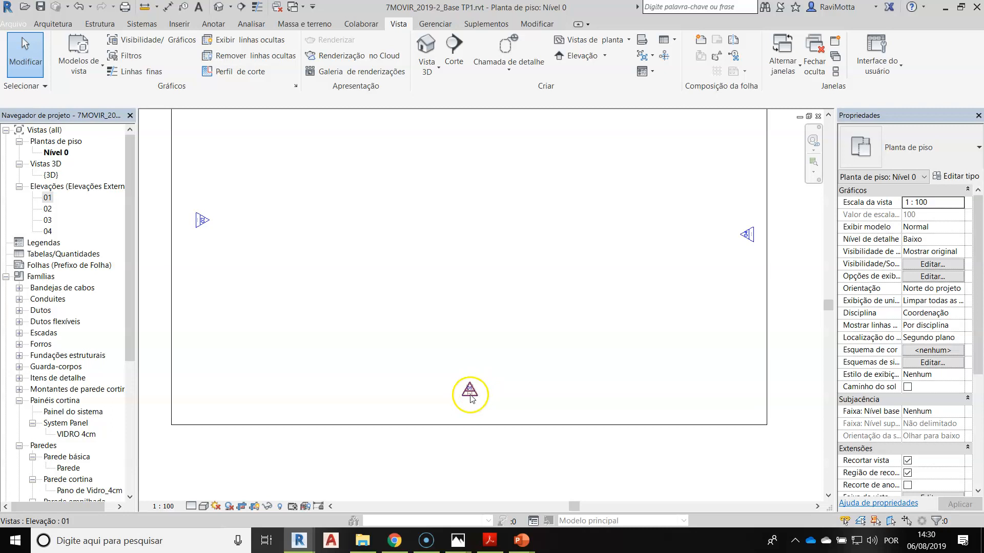
double_click(469, 391)
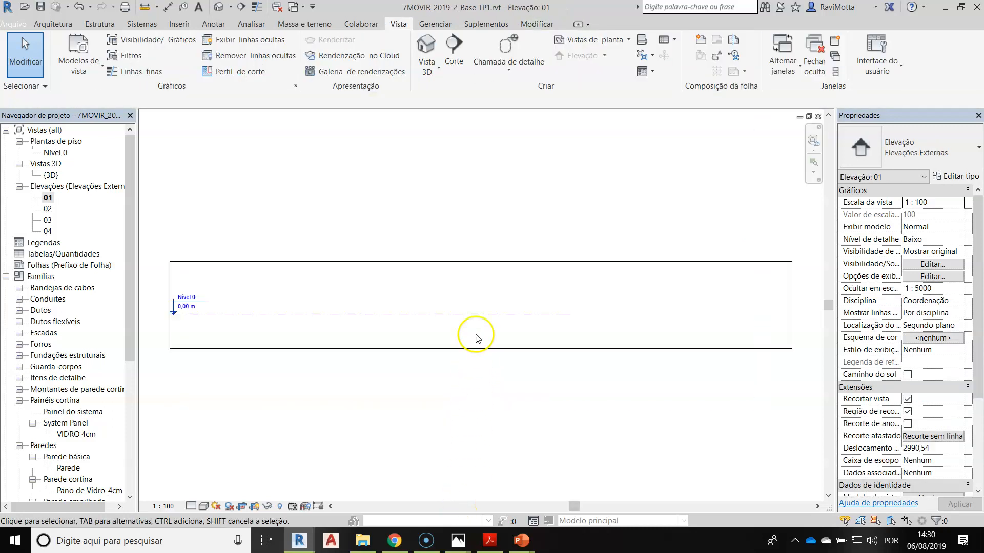
In elevation 01, move the crop region outward beside the Nível 0 level head and pull the opposite side inward
scroll(228, 420, "down", 2)
scroll(228, 379, "down", 1)
middle_click_drag(228, 378, 398, 375)
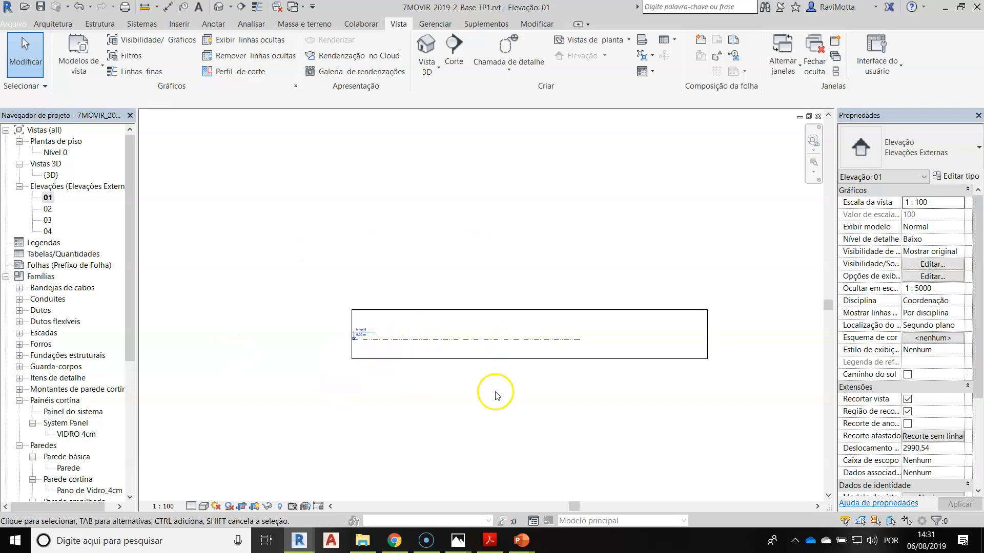
left_click(401, 359)
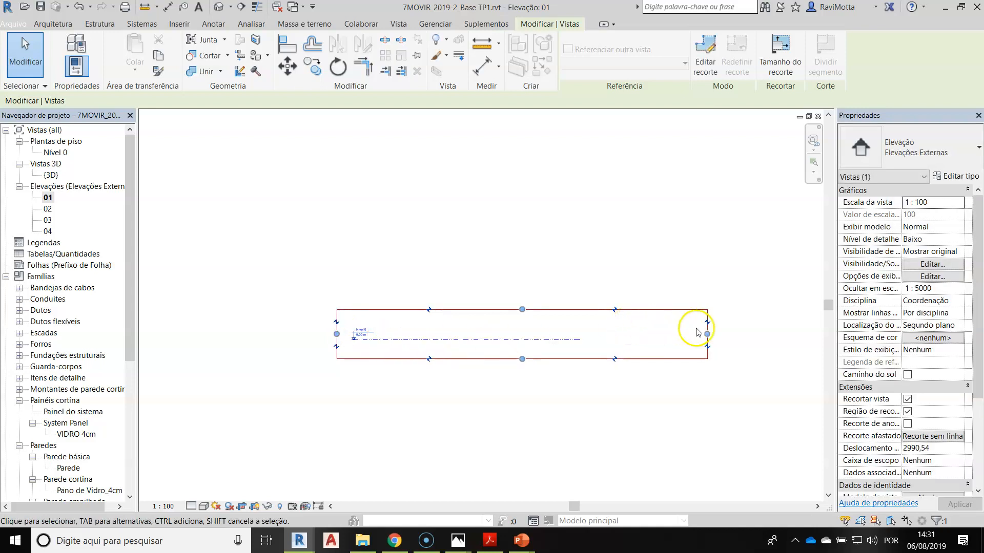
left_click_drag(707, 333, 682, 338)
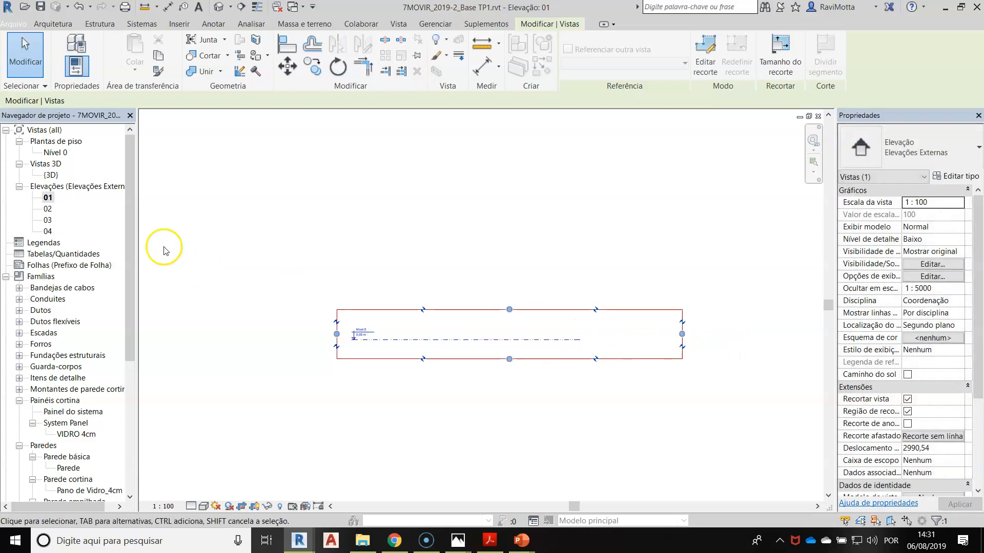
In the Nível 0 plan, shorten elevation 01's cut line to near its marker from the elevation 02 side, and return to the elevation
key("ctrl+Tab")
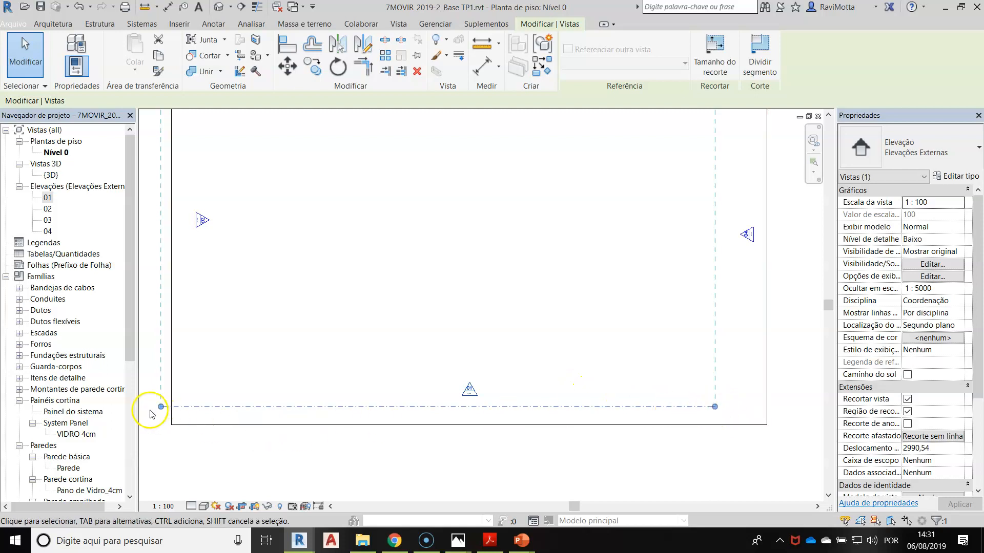
left_click_drag(161, 407, 176, 407)
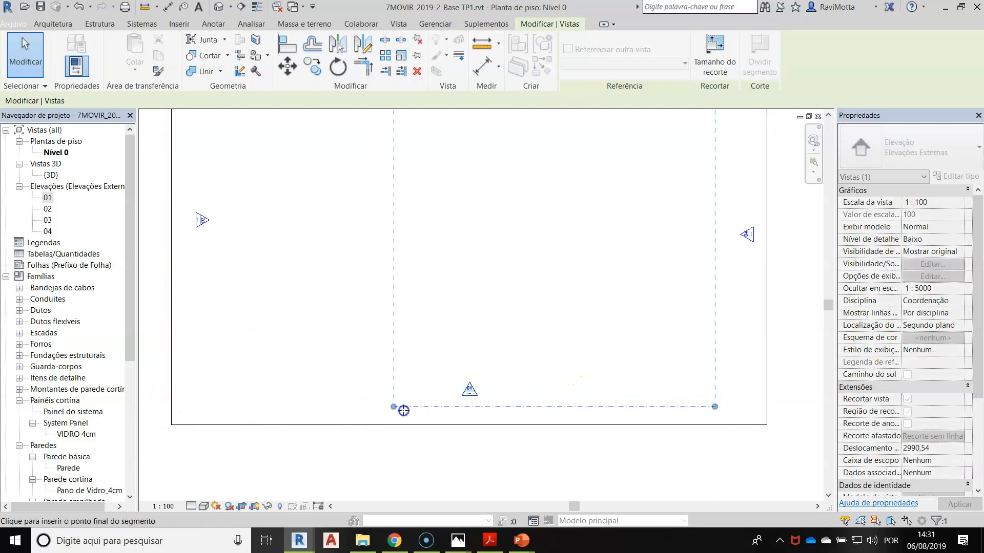
left_click_drag(404, 410, 417, 409)
key("ctrl+Tab")
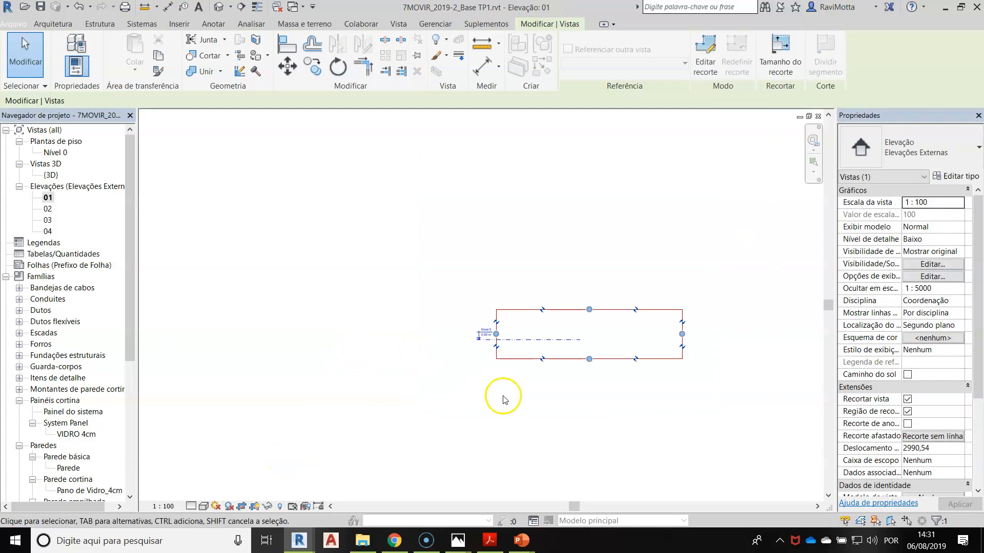
Extend elevation 01's crop region outward well past the Nível 0 level head
scroll(496, 334, "up", 3)
left_click_drag(496, 332, 400, 337)
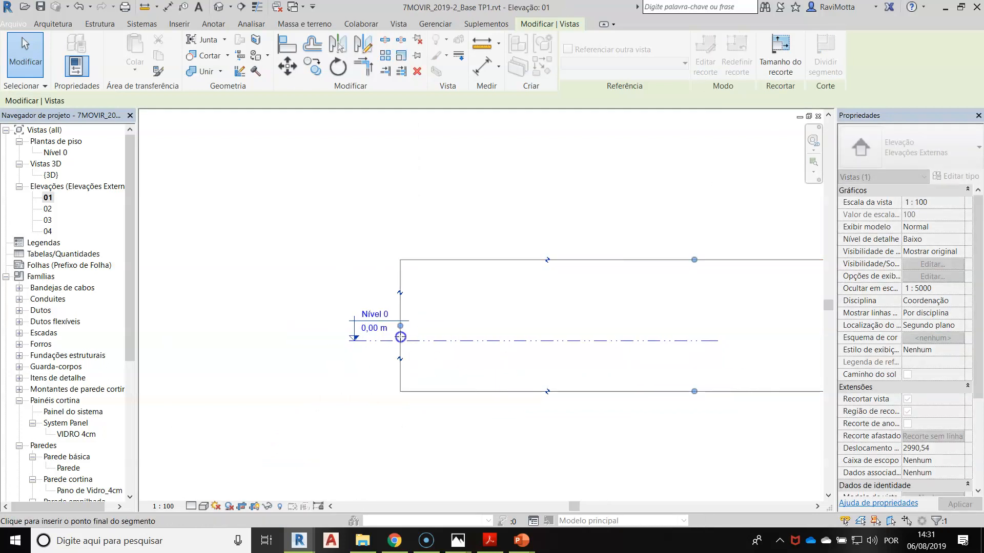
key("Escape")
left_click(495, 288)
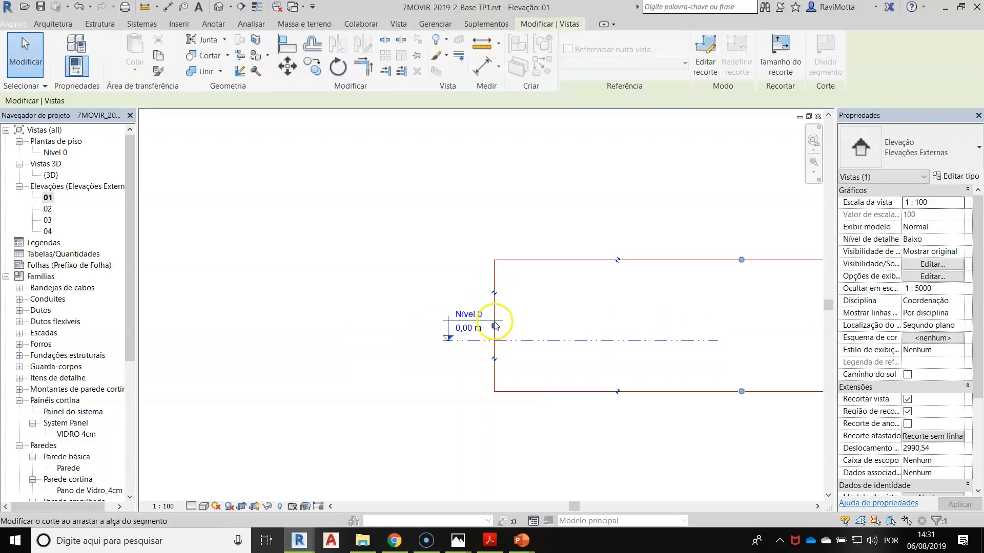
left_click_drag(494, 329, 224, 335)
scroll(256, 336, "down", 2)
middle_click_drag(283, 342, 457, 343)
left_click_drag(406, 329, 226, 331)
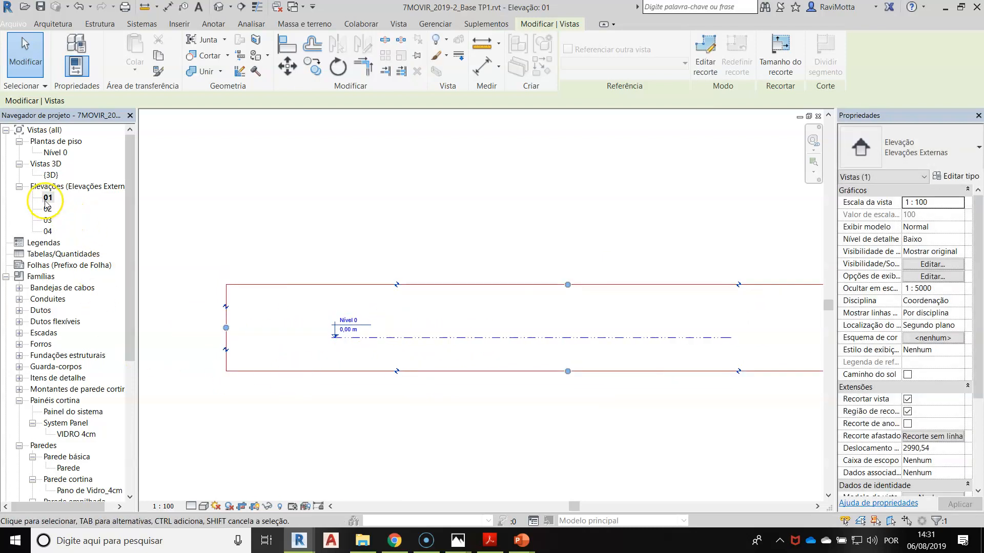
In the Nível 0 plan, pull the extended end of elevation 01's cut line back to just inside the crop boundary, and reopen the elevation
double_click(56, 154)
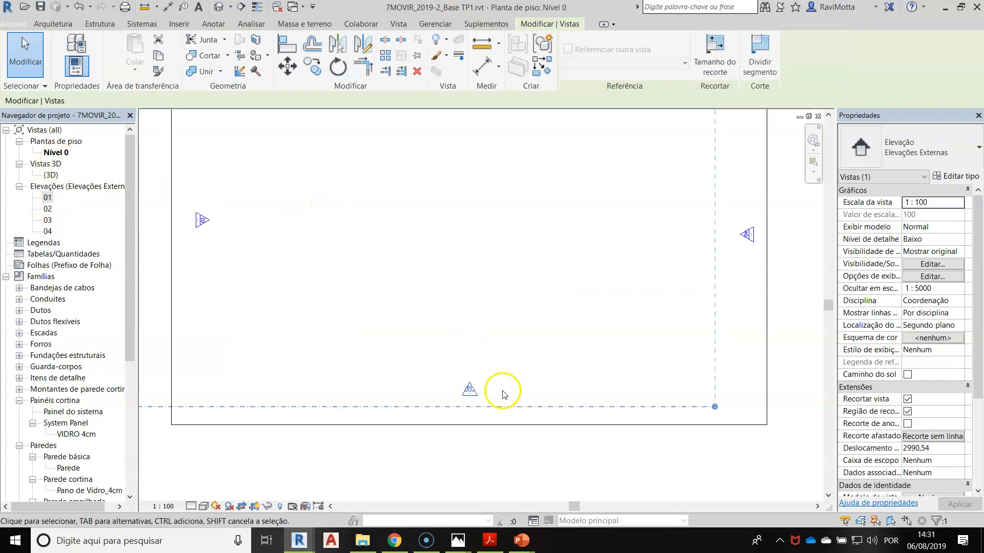
left_click_drag(269, 394, 322, 393)
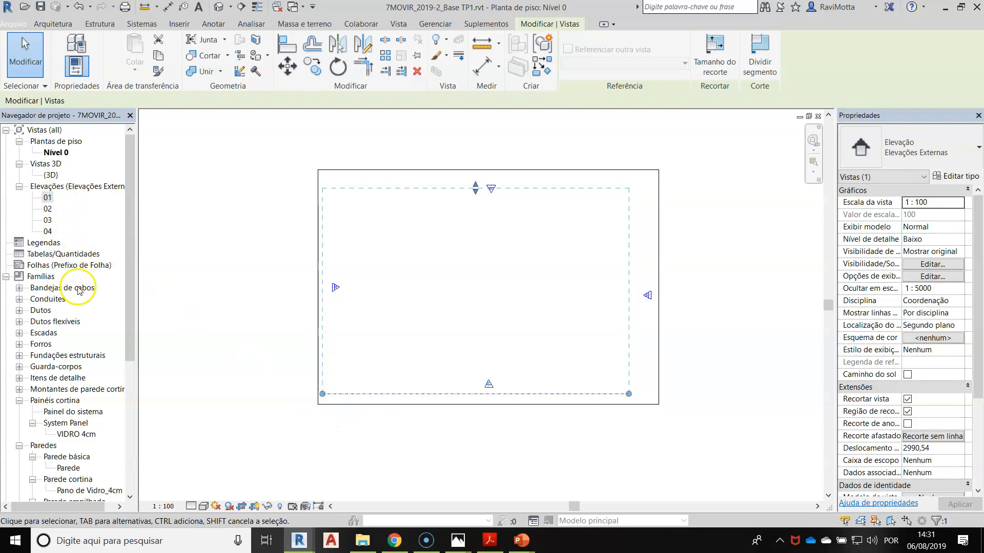
double_click(47, 198)
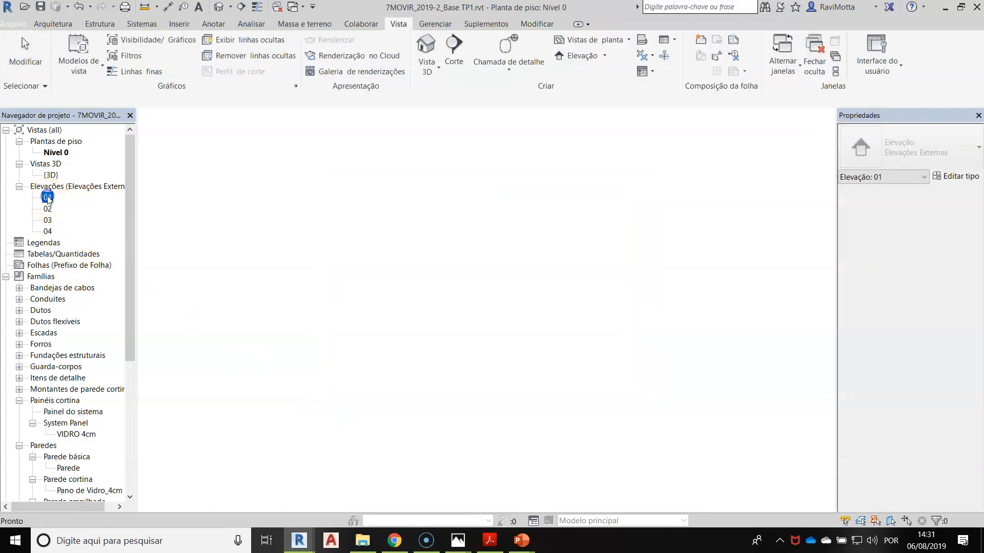
Raise the upper edge of elevation 01's crop region well above the Nível 0 line
middle_click_drag(428, 347, 314, 356)
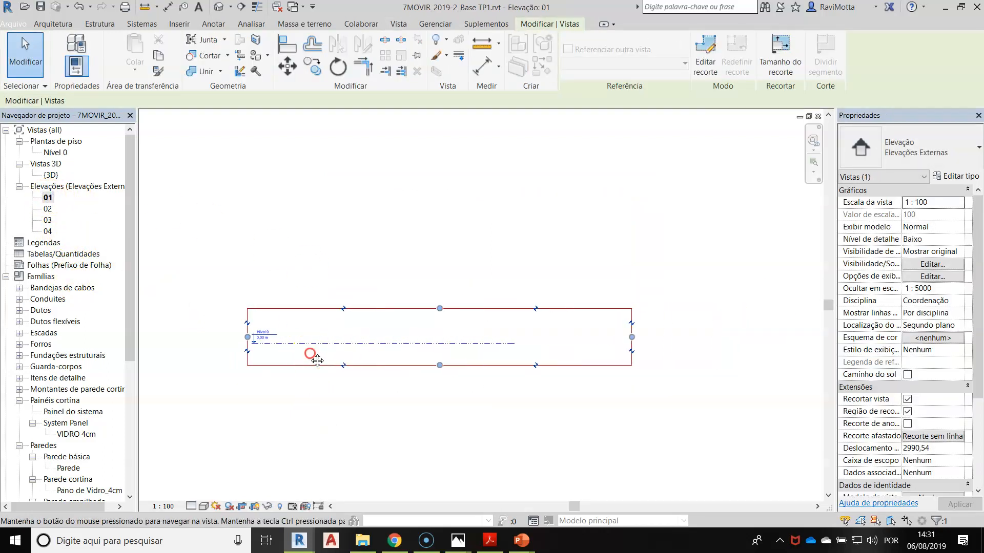
scroll(252, 353, "up", 2)
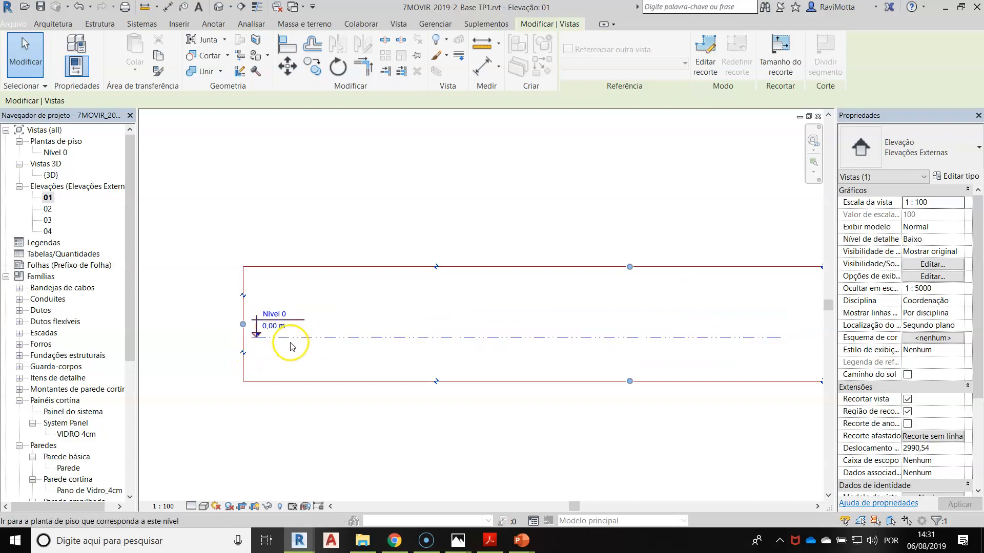
scroll(359, 348, "down", 3)
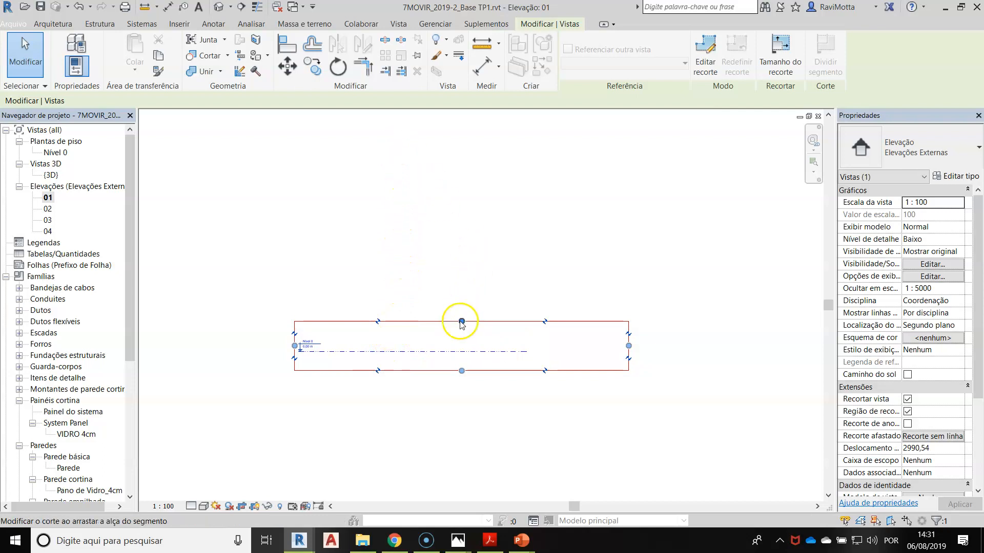
left_click_drag(461, 321, 462, 140)
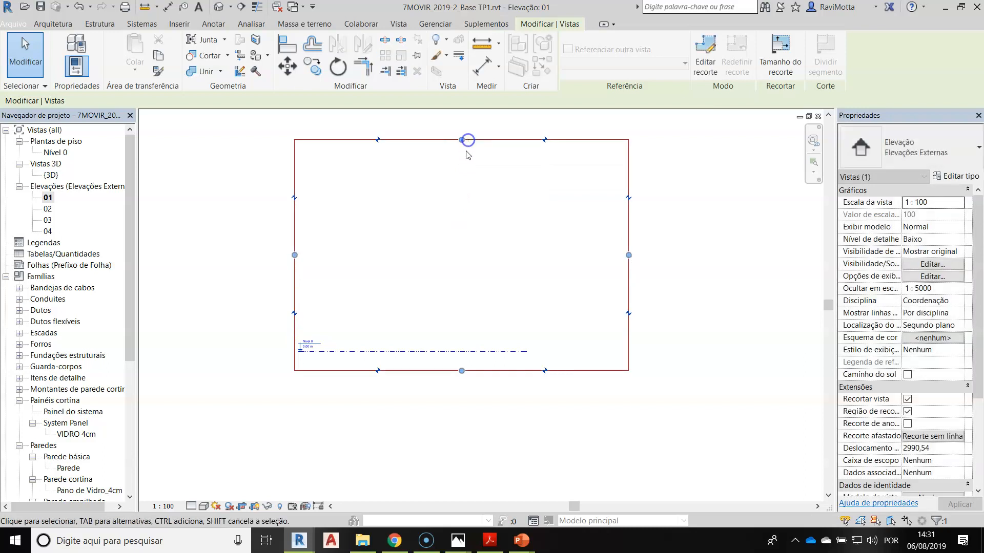
Extend the headless end of the Nível 0 line to just inside the far side of the crop region
left_click(505, 354)
scroll(528, 352, "up", 2)
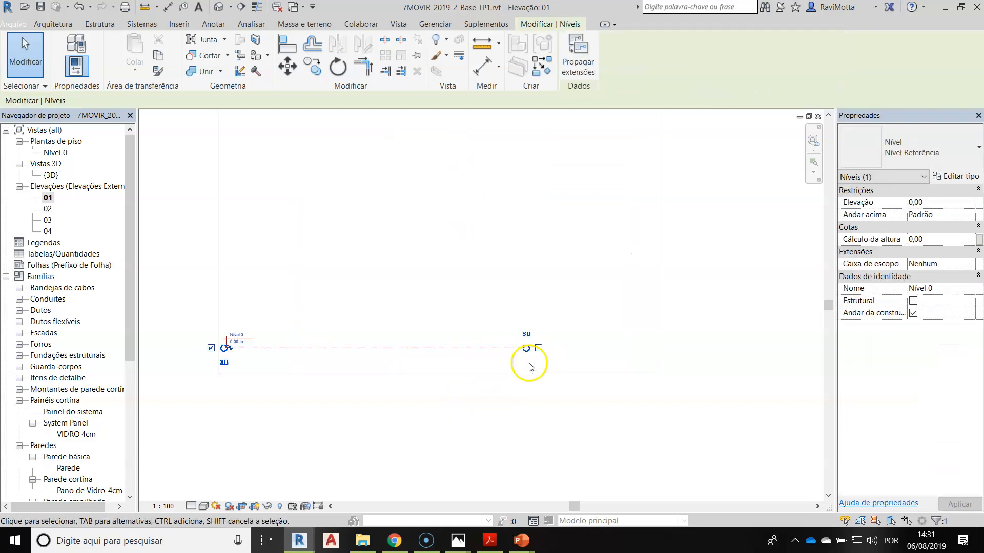
left_click_drag(526, 347, 763, 342)
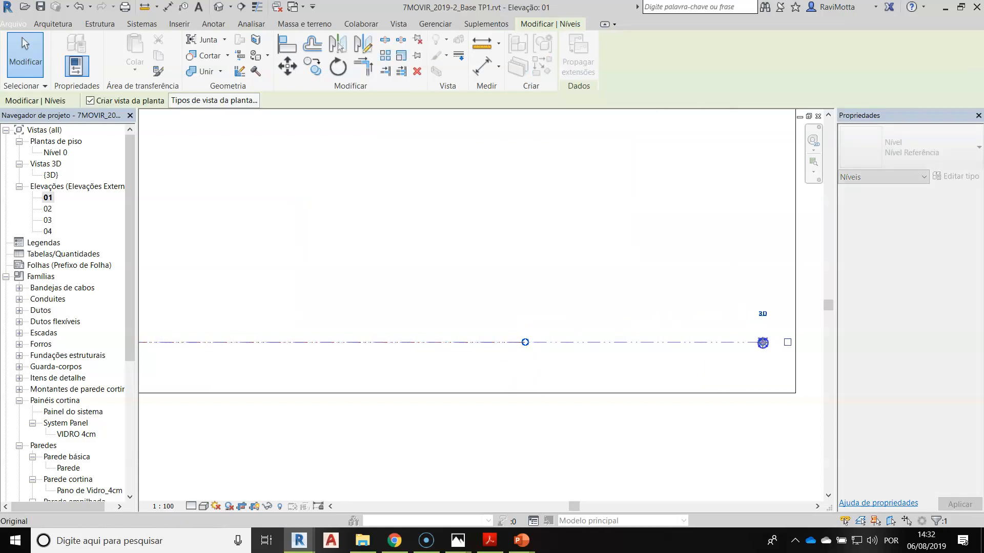
scroll(543, 408, "down", 3)
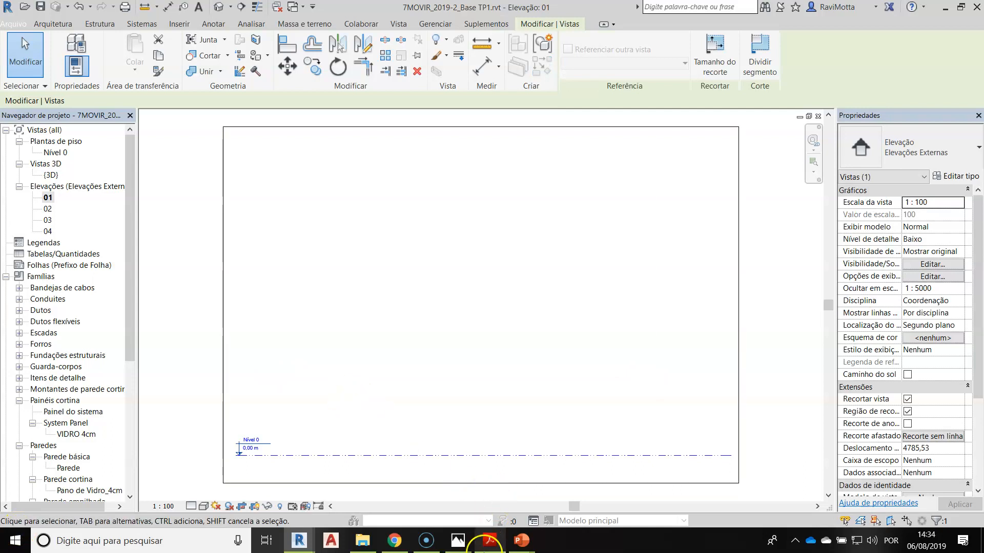
mouse_move(488, 546)
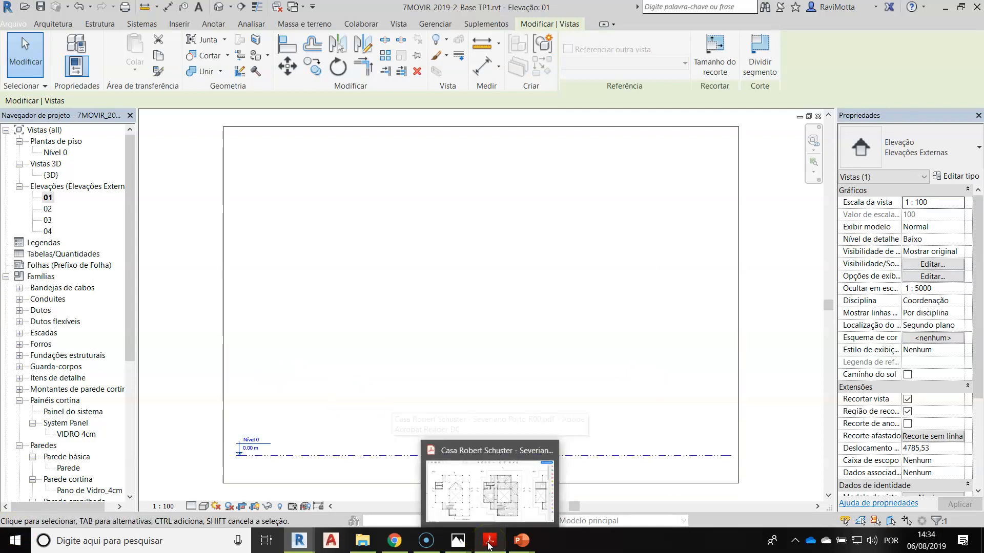
left_click(489, 489)
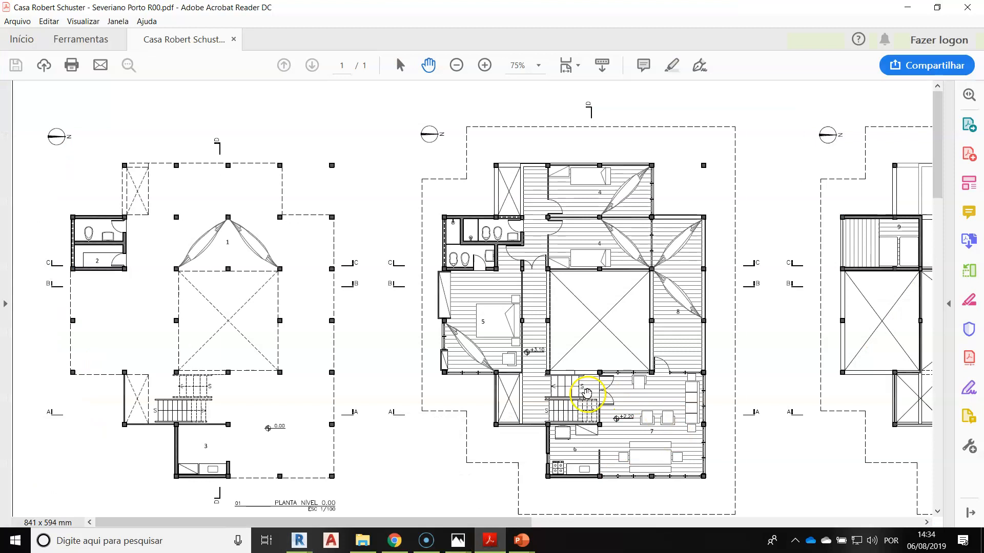
scroll(443, 384, "down", 1)
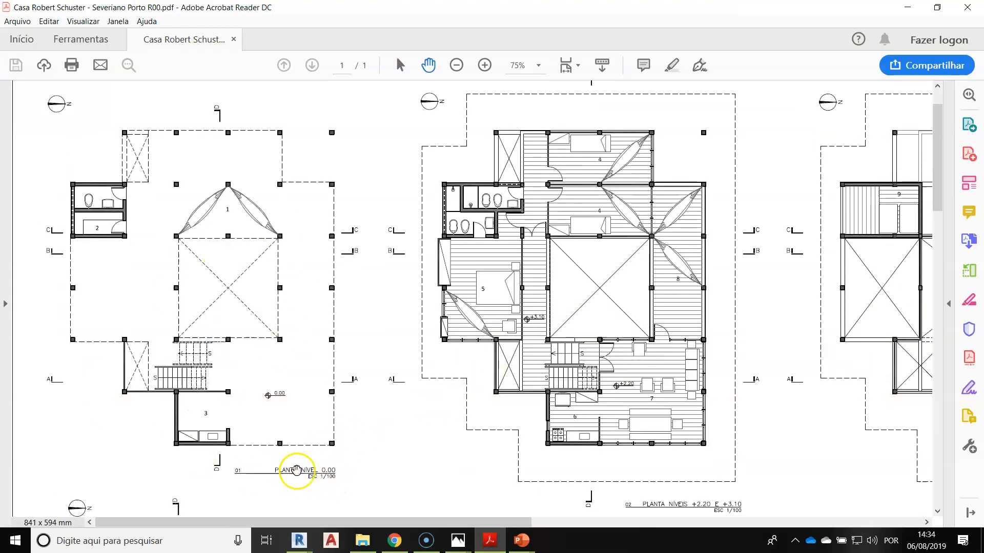
left_click_drag(621, 467, 590, 376)
scroll(686, 425, "up", 1)
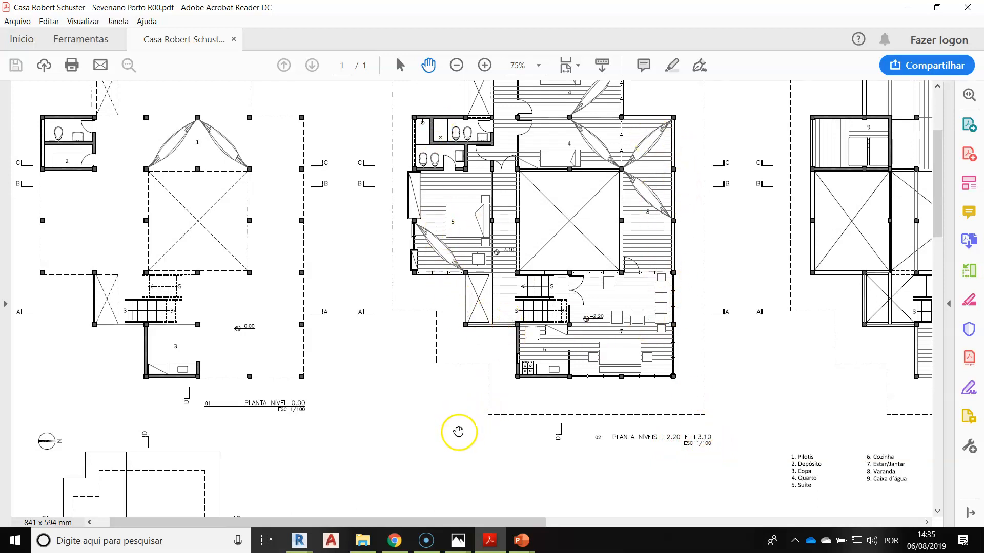
key("alt+Tab")
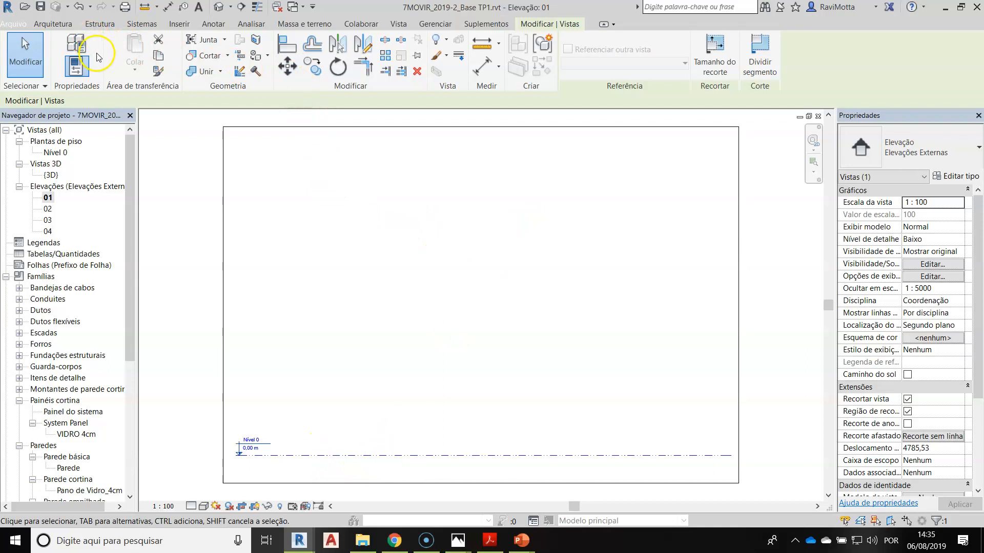
Draw a new level about 9.30 m above Nível 0 with its own plan view, aligning both ends with the Nível 0 line
left_click(52, 24)
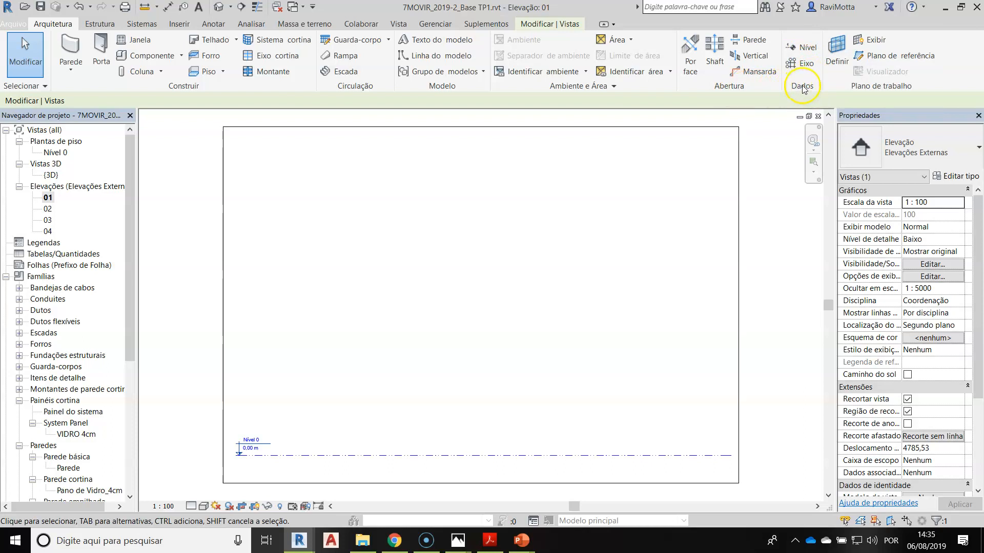
left_click(806, 49)
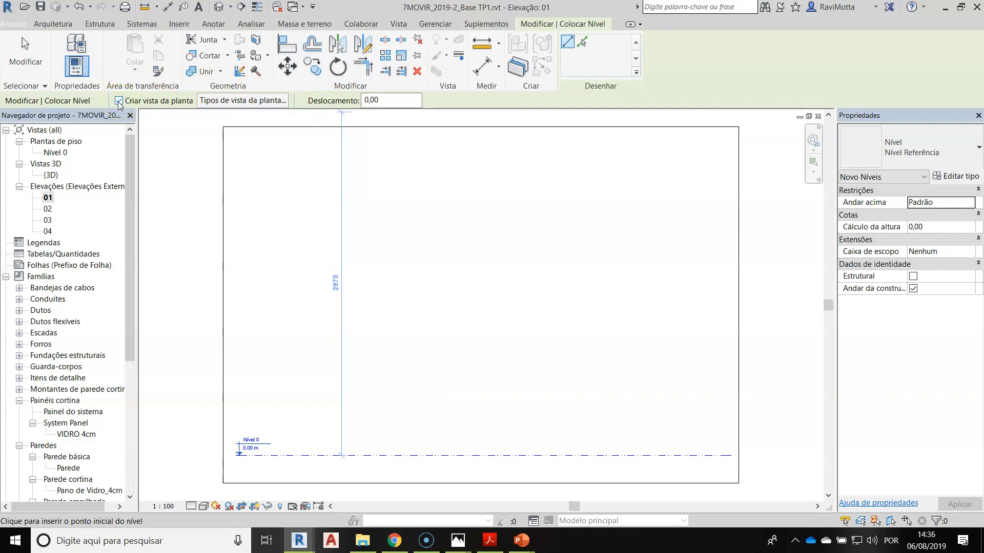
scroll(271, 417, "up", 1)
scroll(275, 418, "up", 2)
scroll(256, 323, "up", 1)
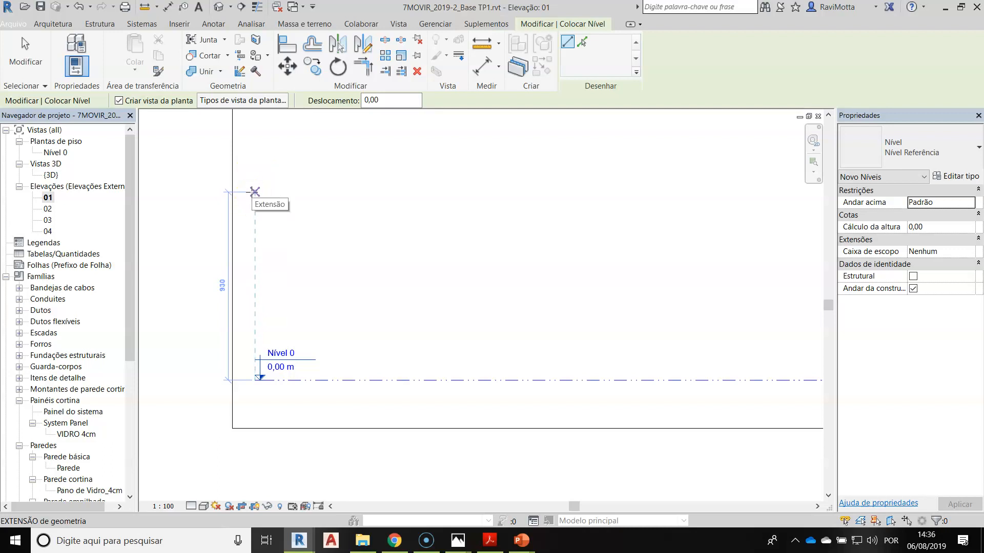
left_click(255, 192)
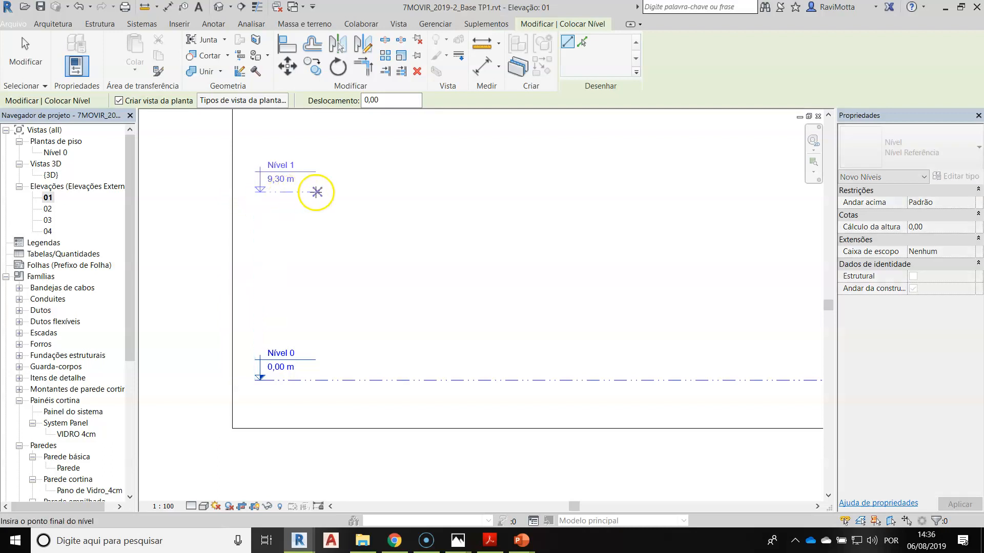
scroll(362, 195, "down", 2)
middle_click_drag(362, 194, 268, 205)
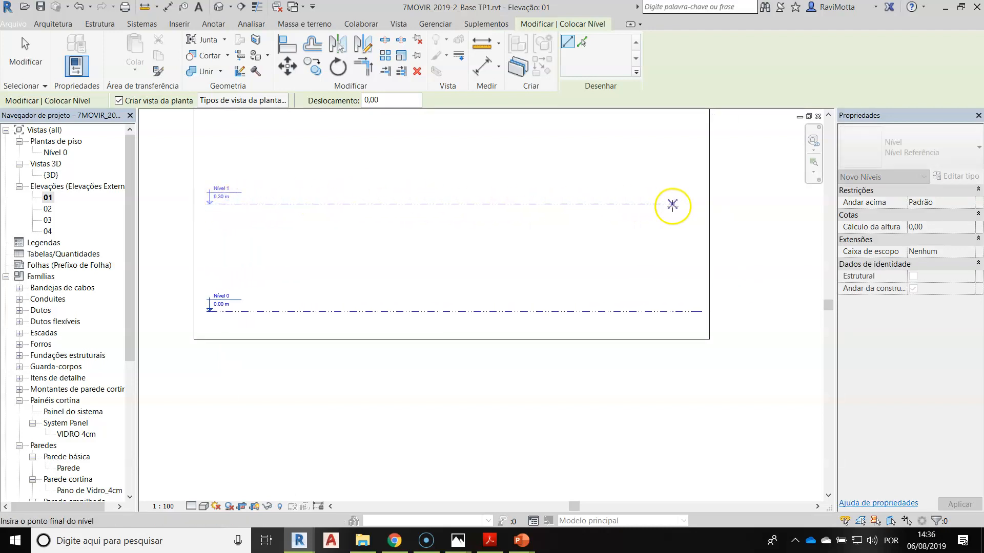
left_click(702, 205)
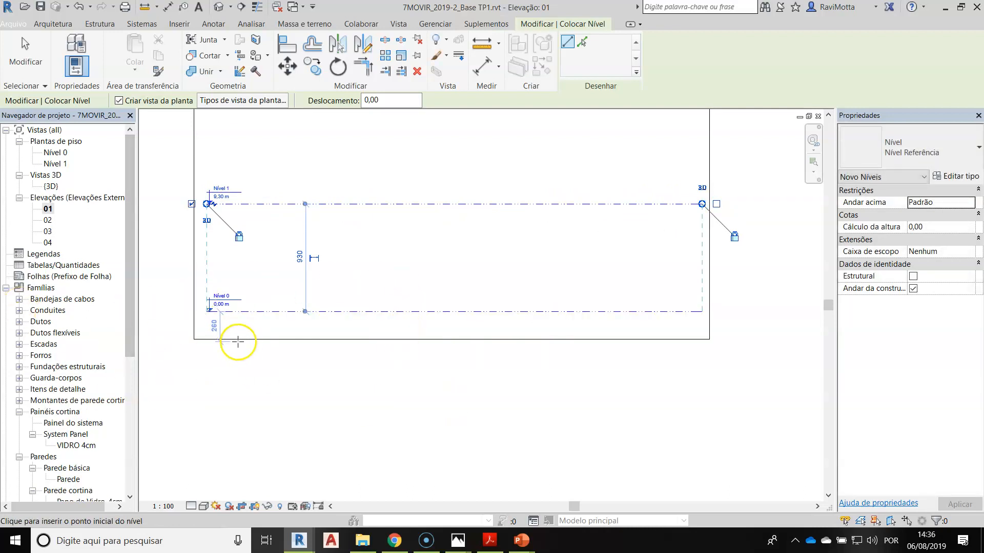
scroll(308, 295, "up", 2)
middle_click_drag(279, 304, 340, 367)
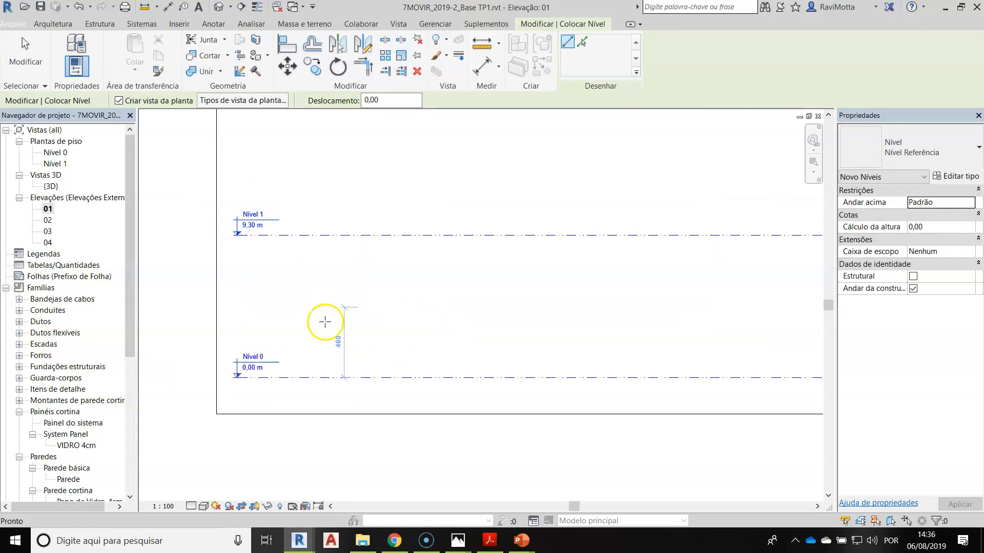
key("Escape")
key("Escape")
Select the new upper level and set its elevation to 8 m
left_click(344, 236)
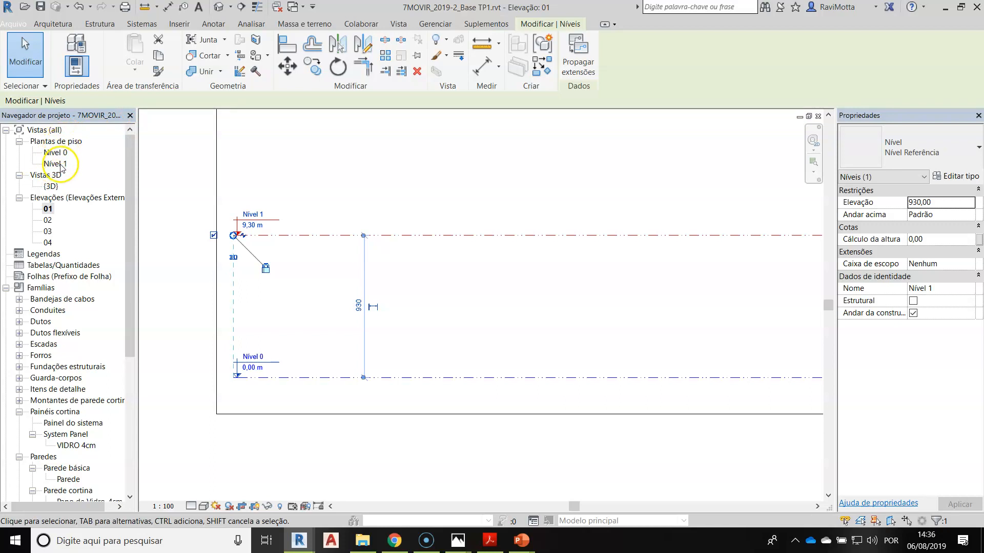
scroll(236, 225, "up", 4)
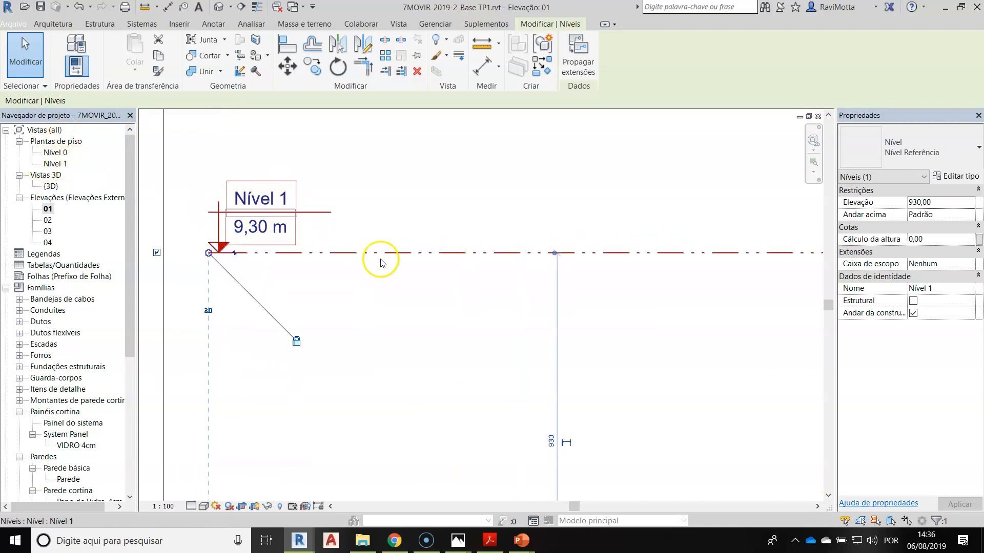
scroll(377, 253, "down", 2)
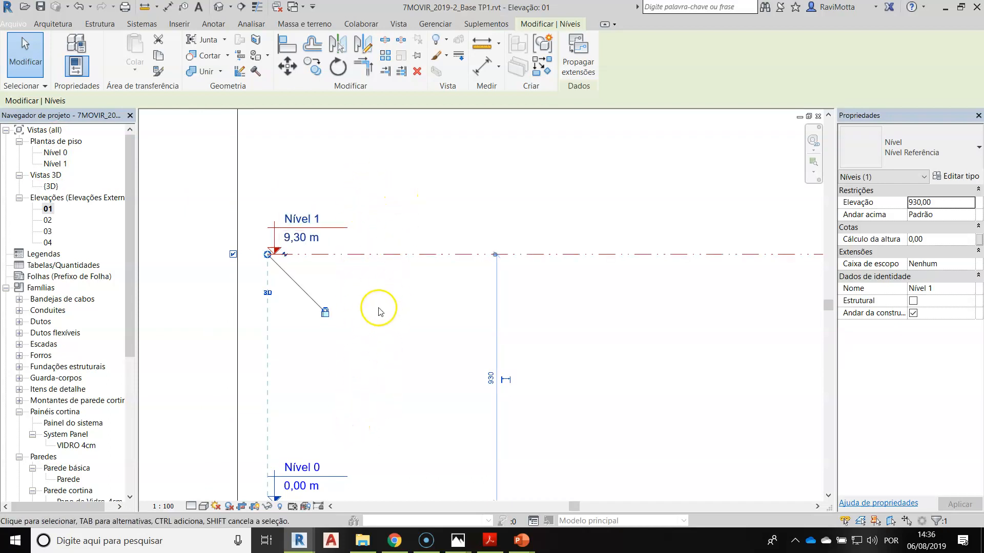
left_click(298, 239)
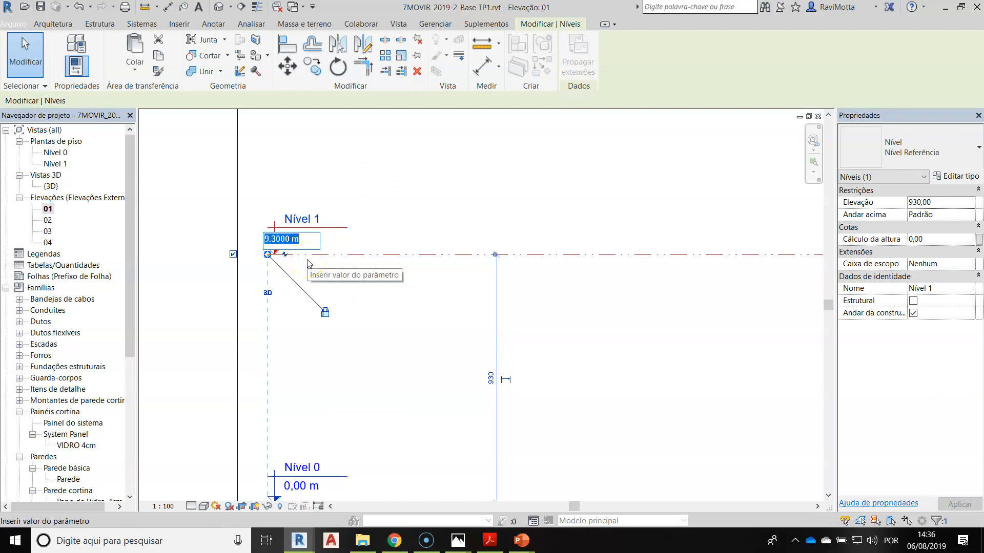
type("8")
key("Return")
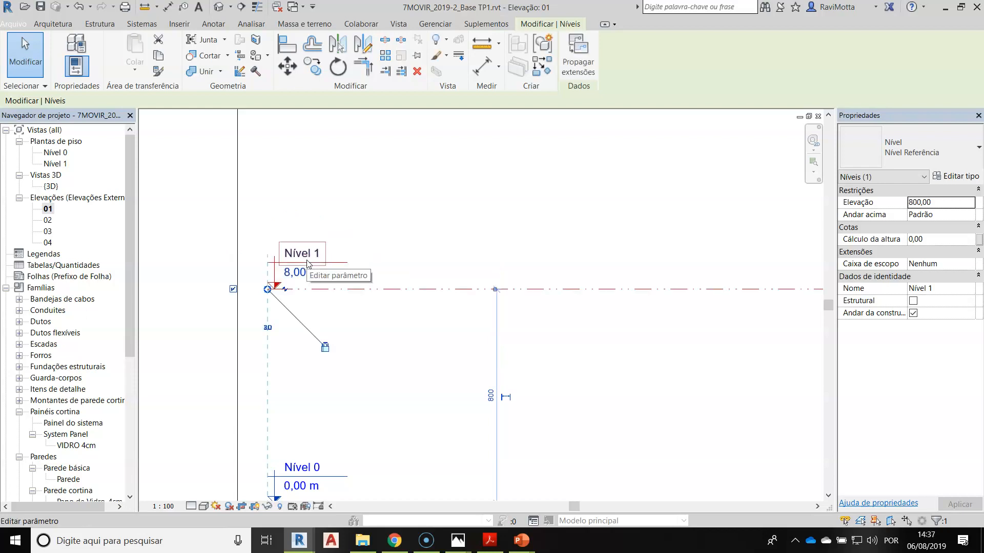
Set the distance between Nível 0 and the upper level to 1000 cm (10 m)
scroll(374, 285, "down", 1)
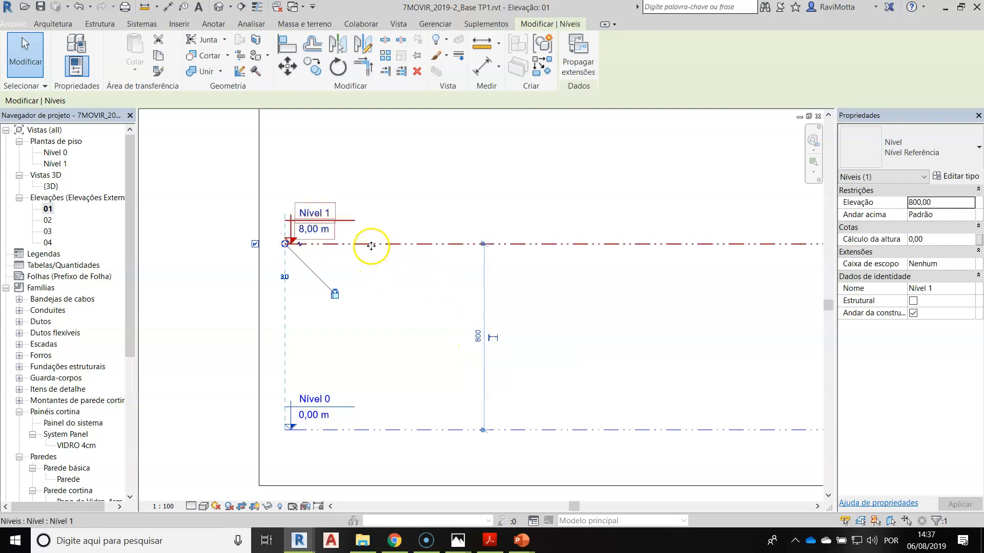
left_click(477, 336)
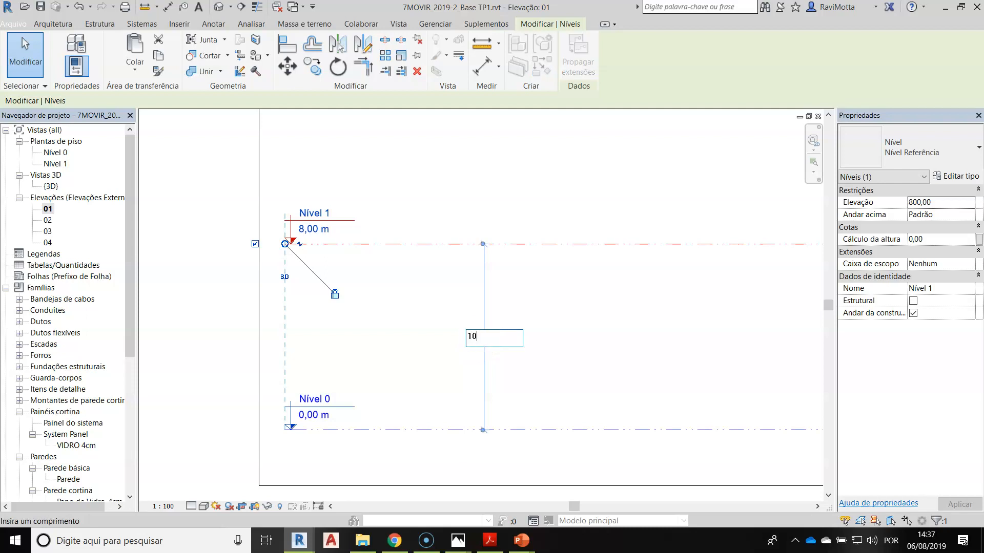
key("Return")
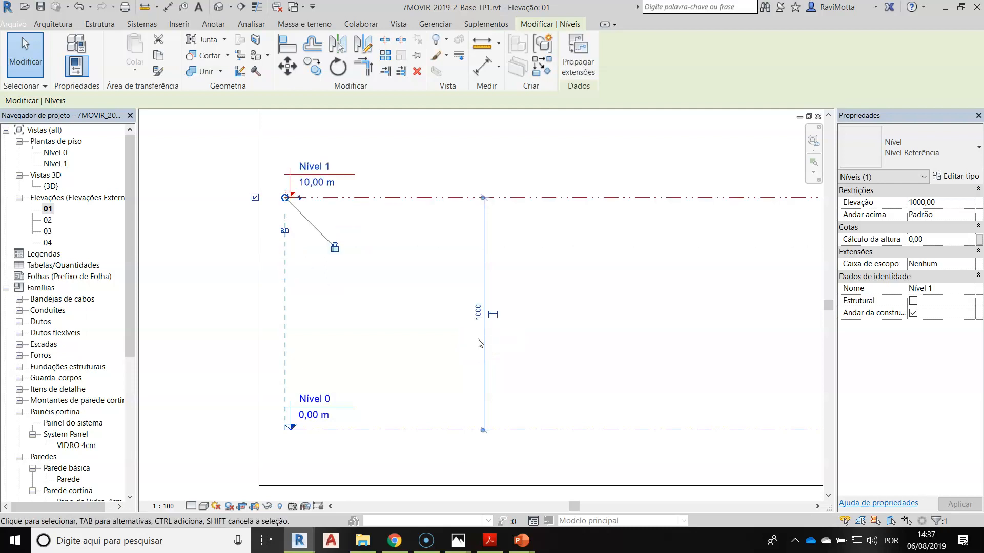
scroll(435, 308, "down", 3)
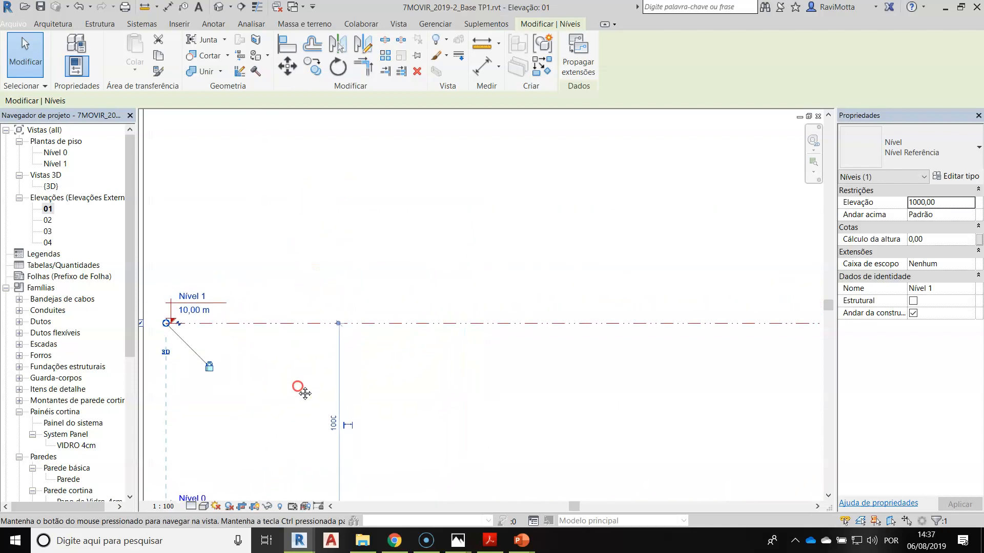
scroll(318, 345, "down", 1)
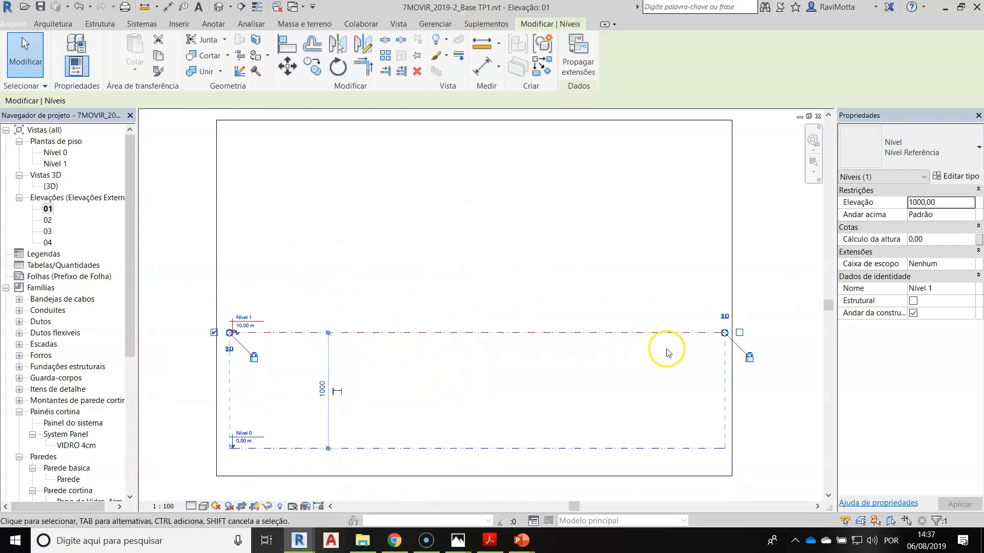
left_click(53, 24)
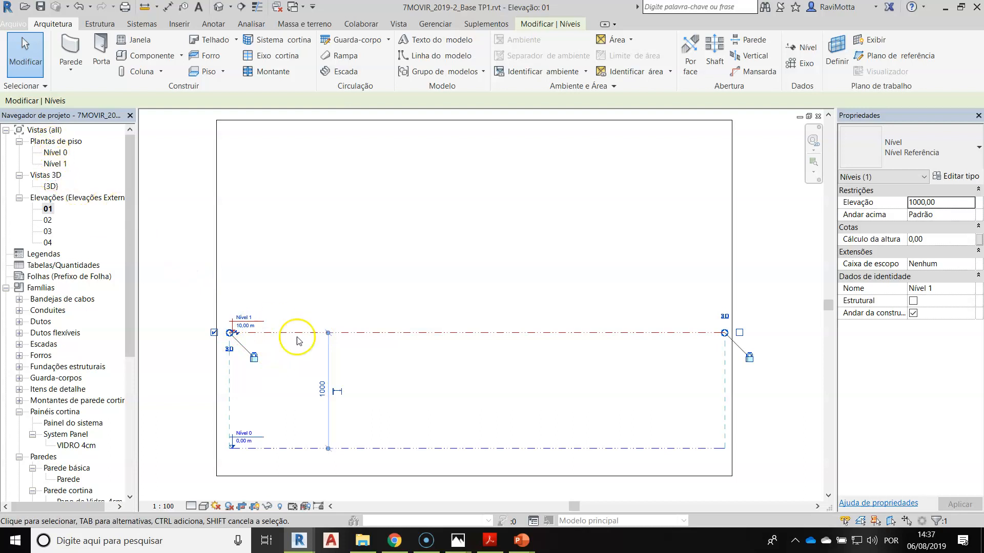
scroll(228, 333, "up", 2)
scroll(232, 324, "up", 3)
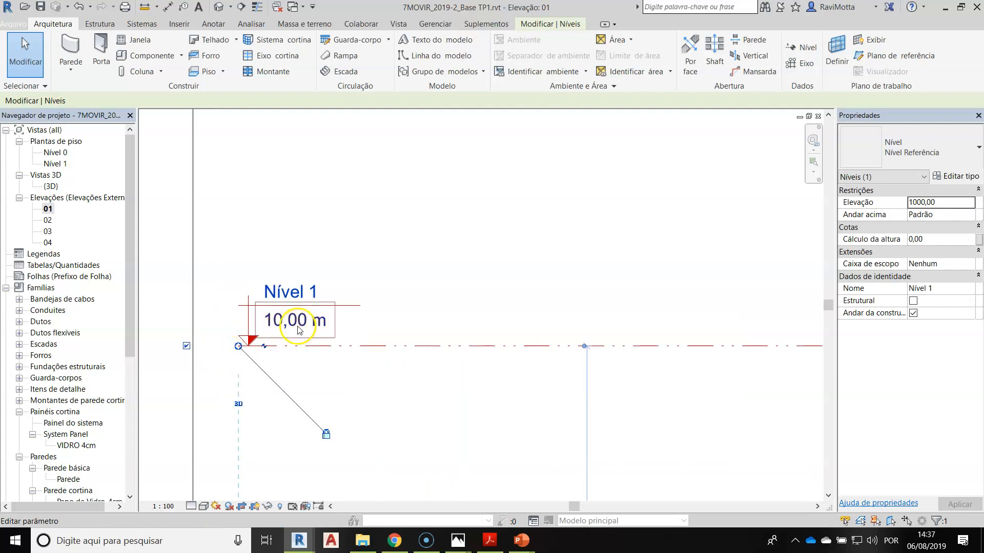
left_click(417, 274)
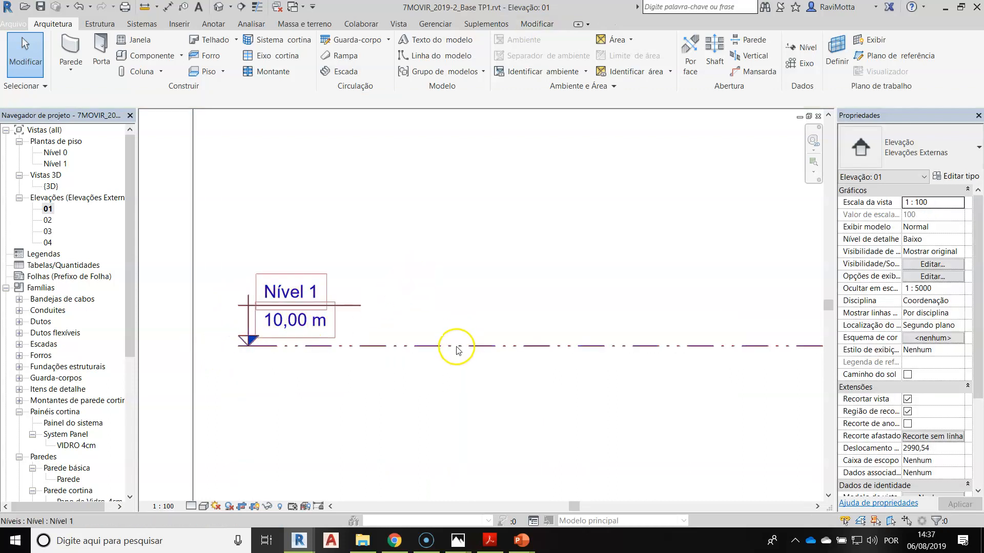
left_click(455, 347)
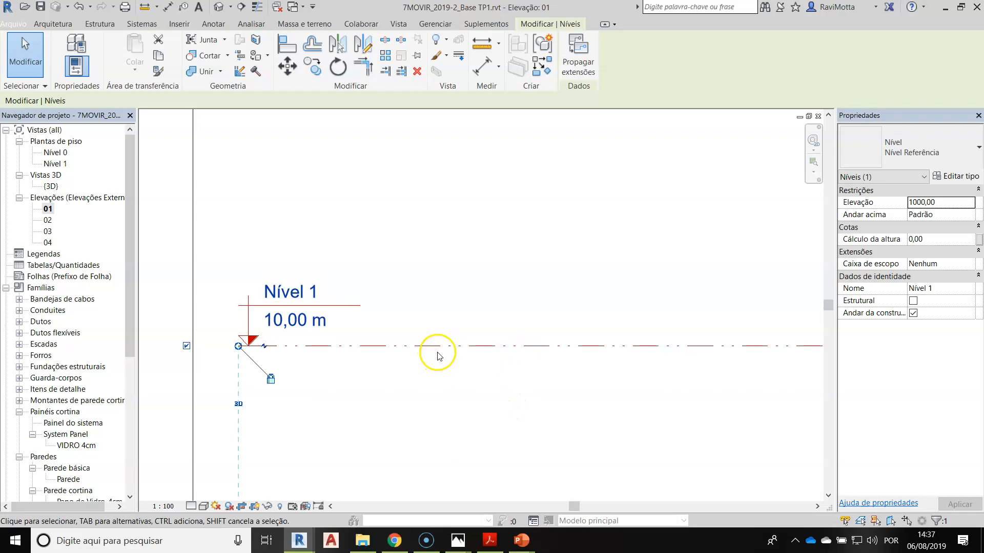
key("c")
key("o")
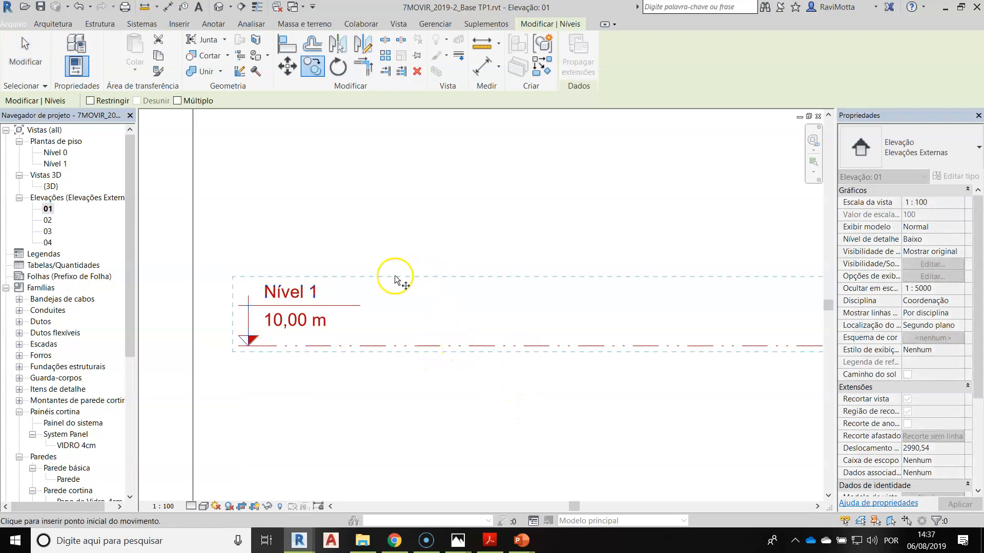
key("Escape")
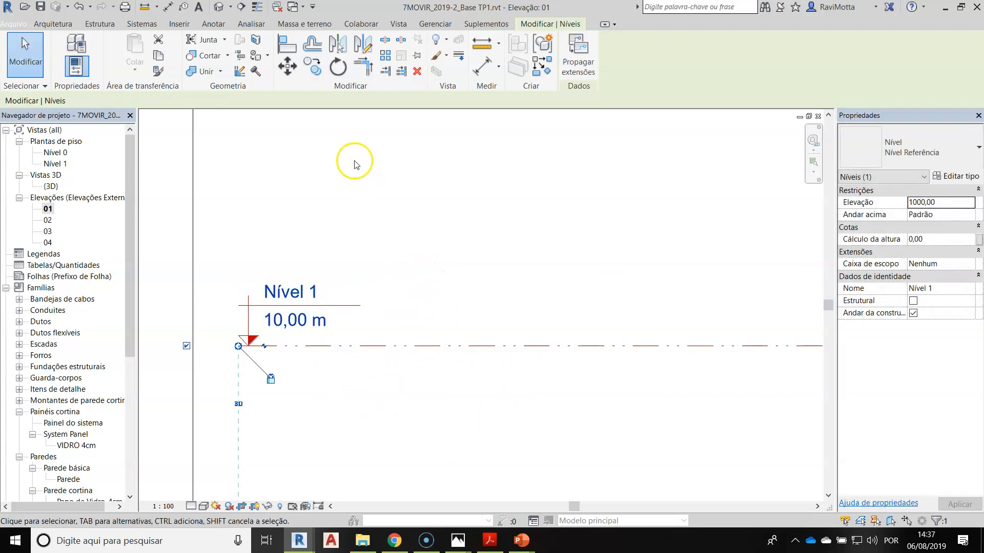
key("Escape")
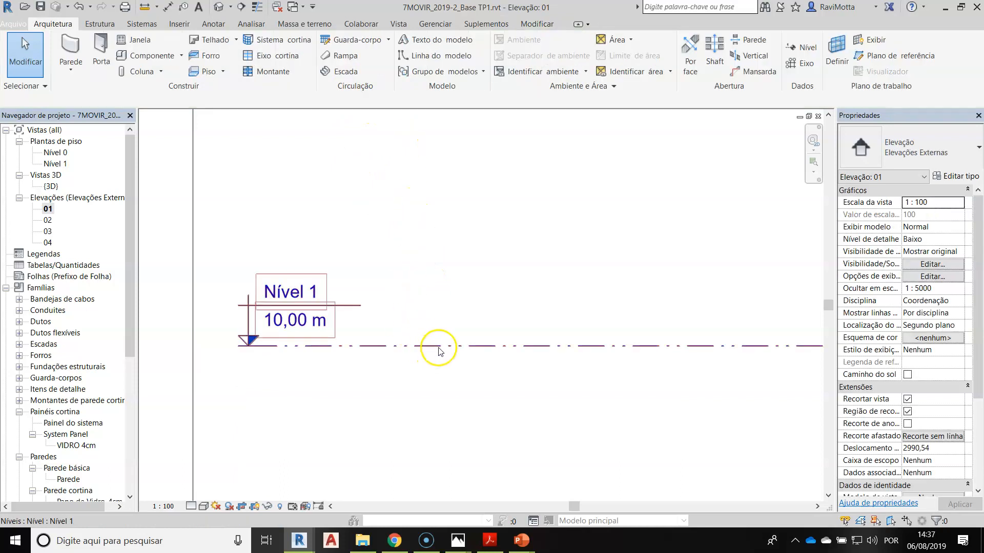
Copy the Nível 1 line 220 cm straight up to create a new level
left_click(438, 347)
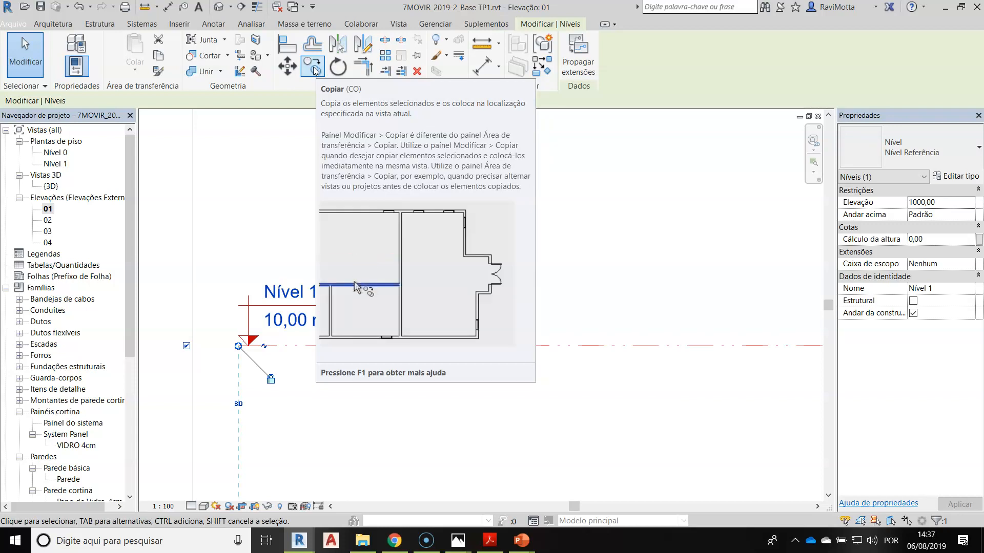
left_click(315, 70)
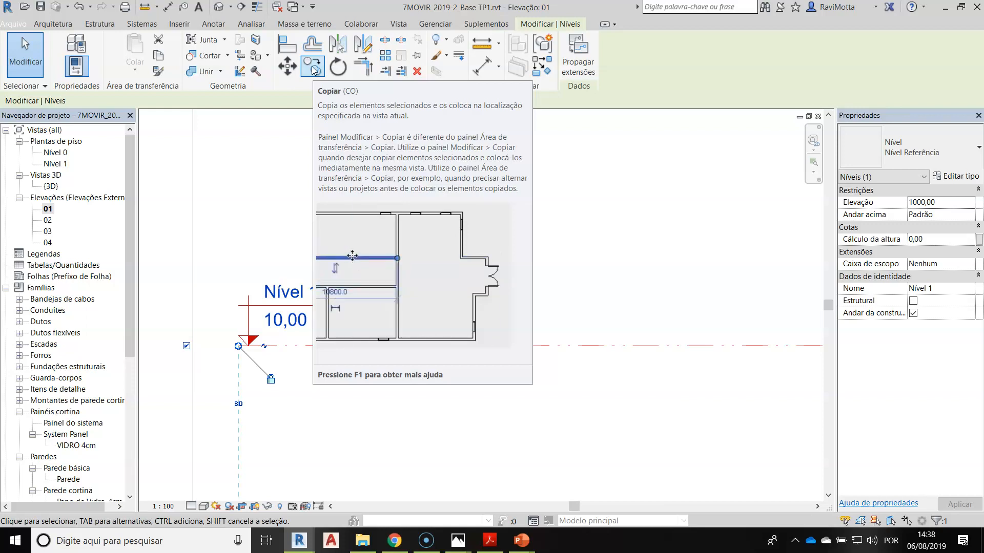
left_click(312, 67)
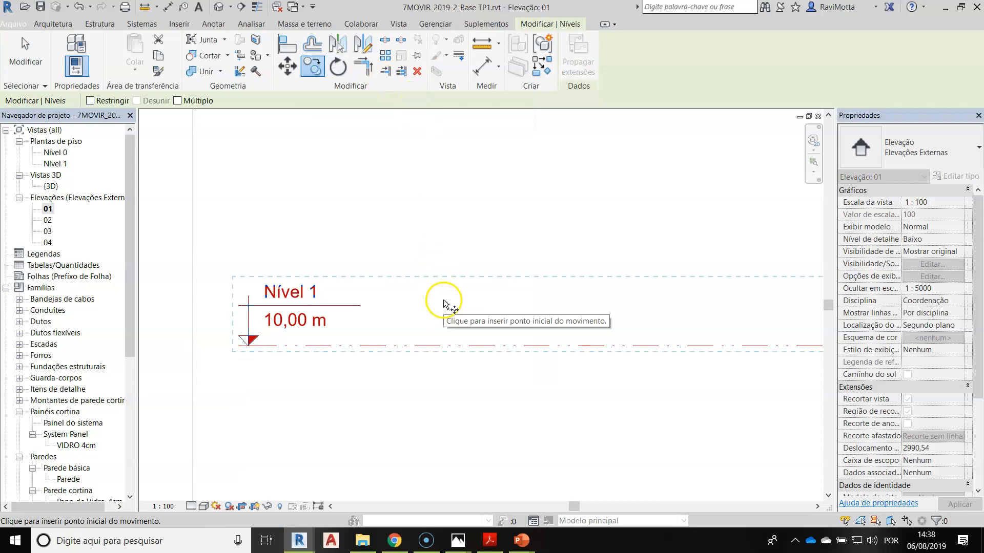
left_click(426, 346)
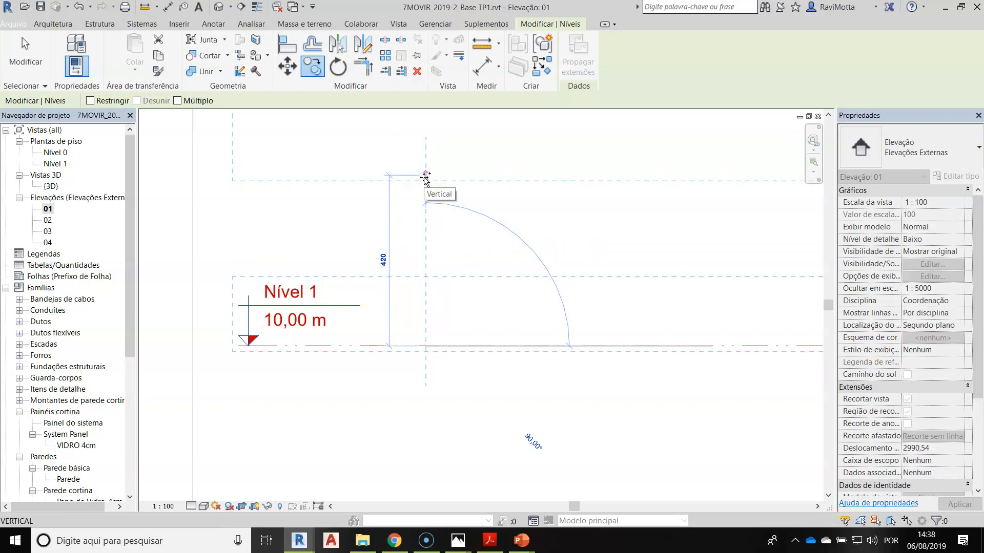
type("220")
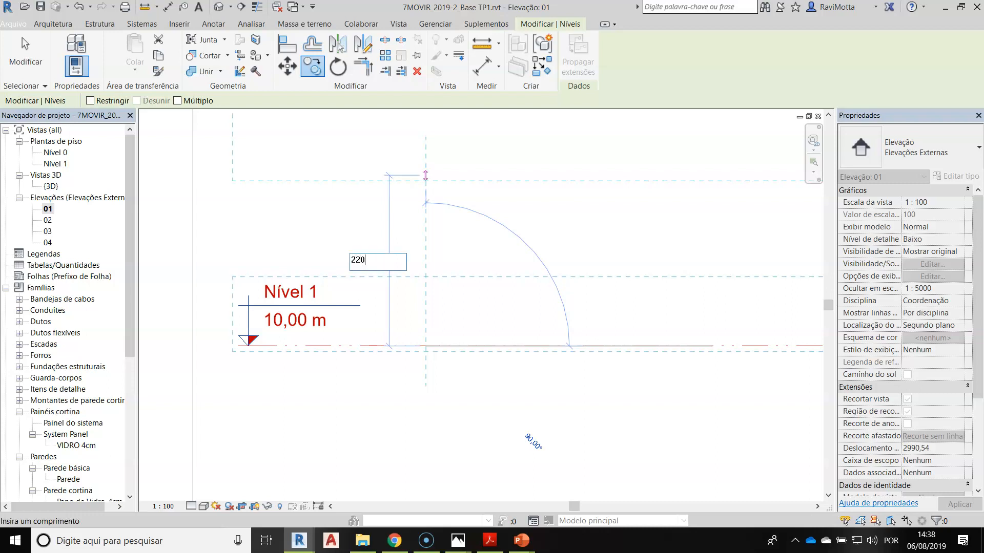
key("Return")
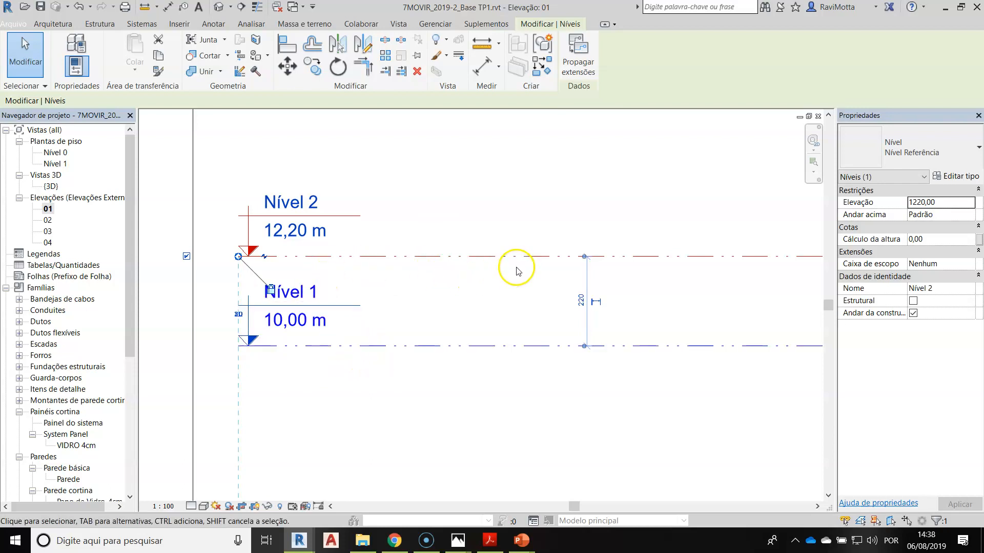
key("c")
key("o")
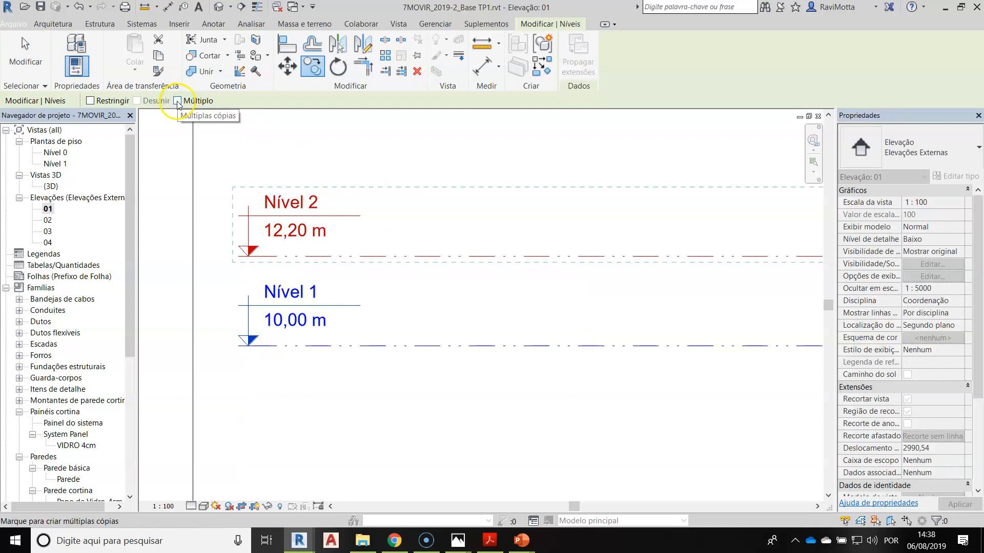
key("Escape")
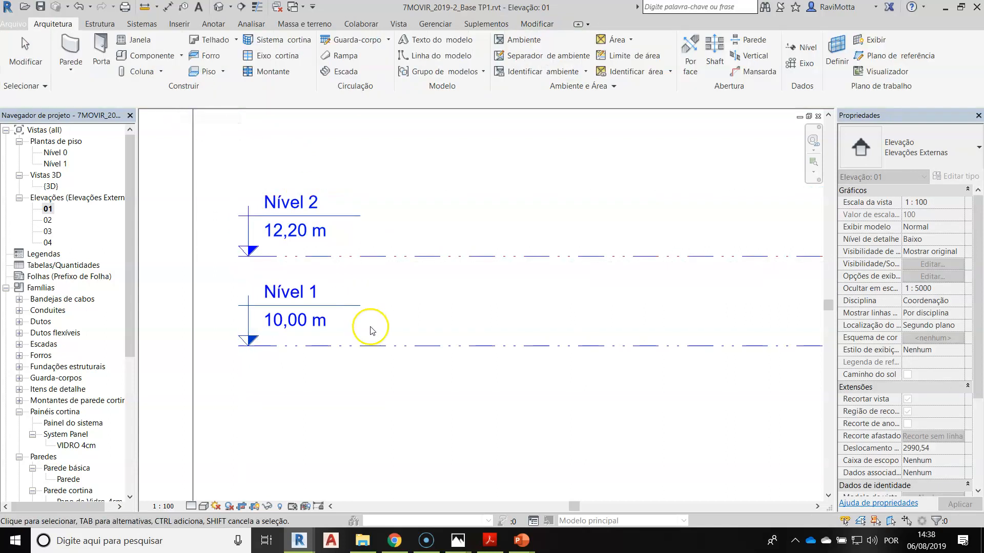
left_click(479, 347)
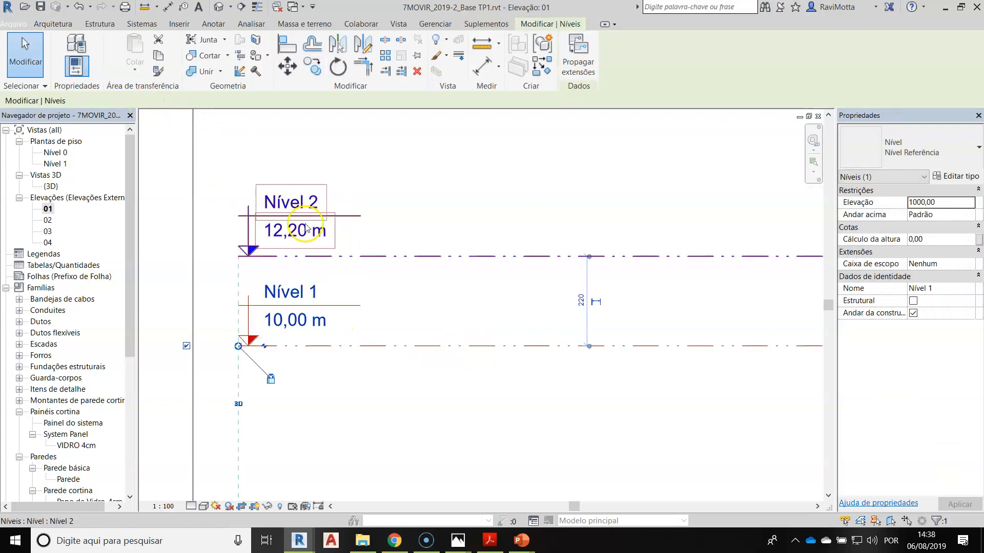
key("m")
key("v")
left_click(112, 101)
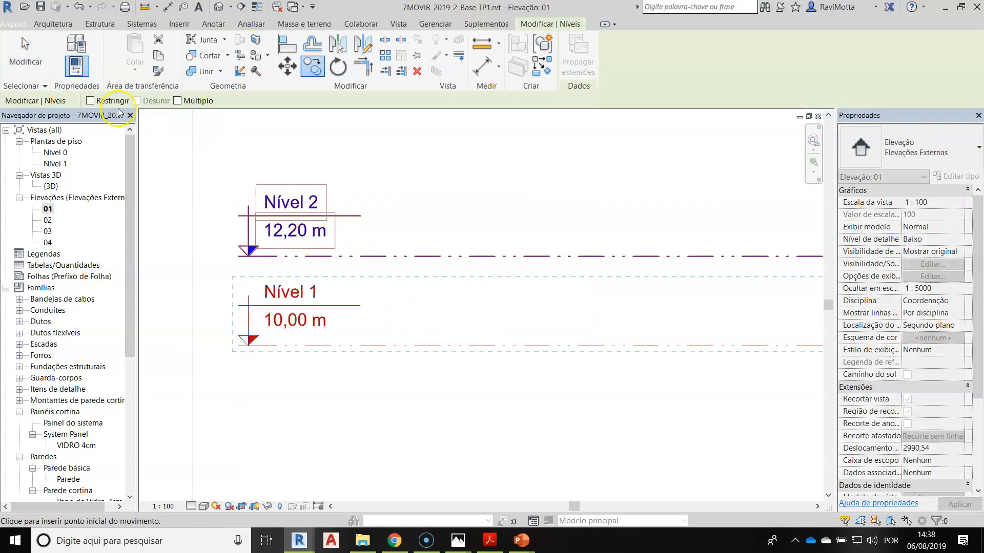
key("Escape")
key("Escape")
Copy the Nível 1 line 310 cm straight up with the multiple copies option (Múltiplo) enabled
left_click(482, 347)
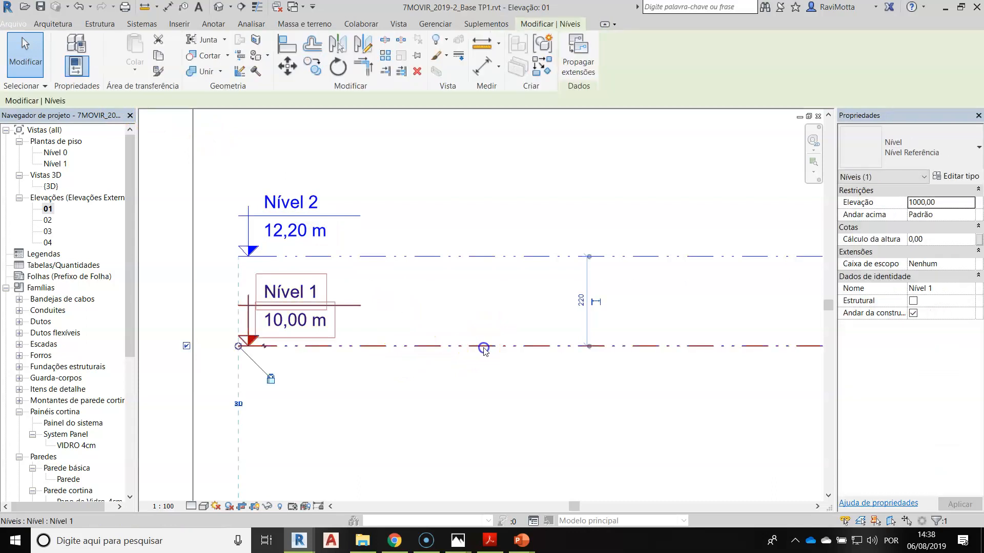
left_click(312, 65)
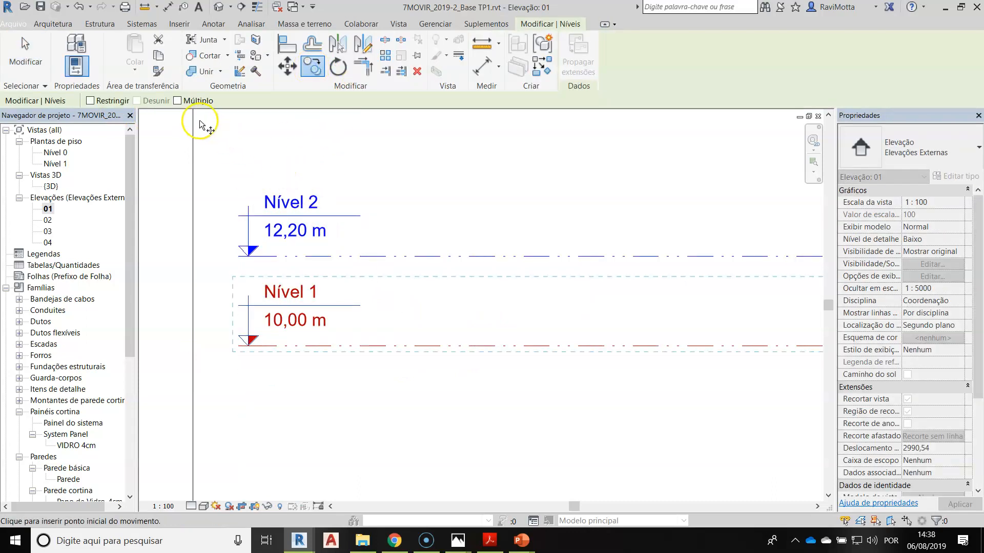
left_click(177, 101)
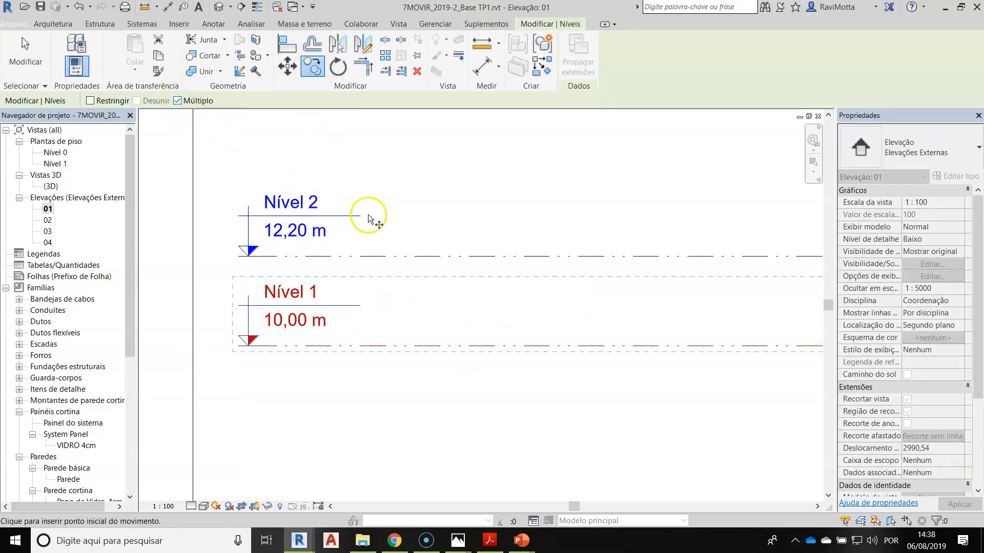
left_click(454, 343)
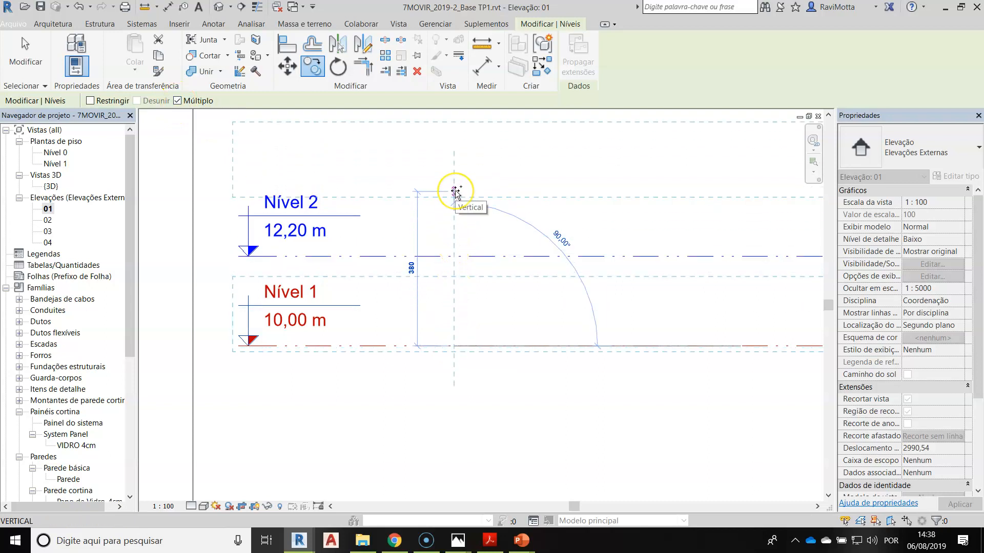
type("310")
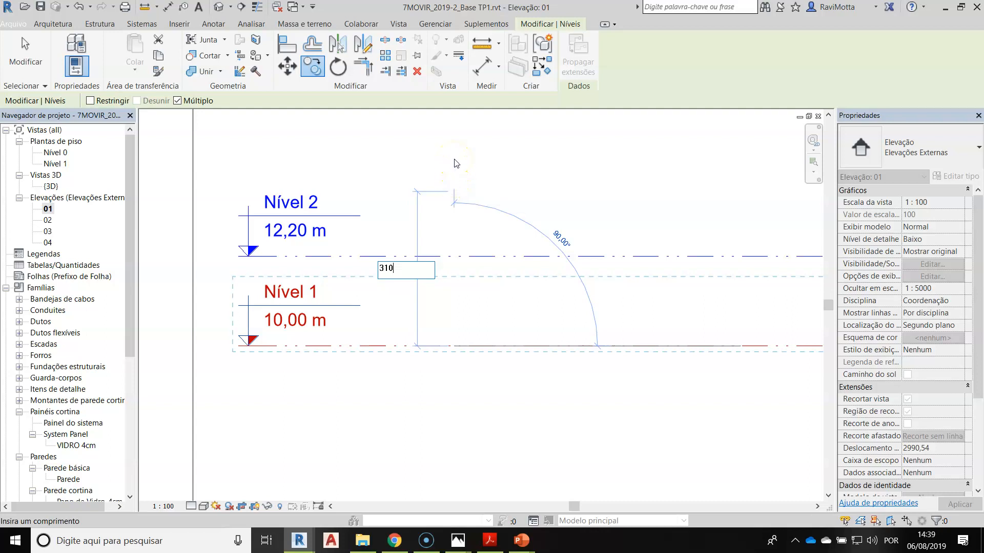
key("Return")
scroll(328, 214, "down", 1)
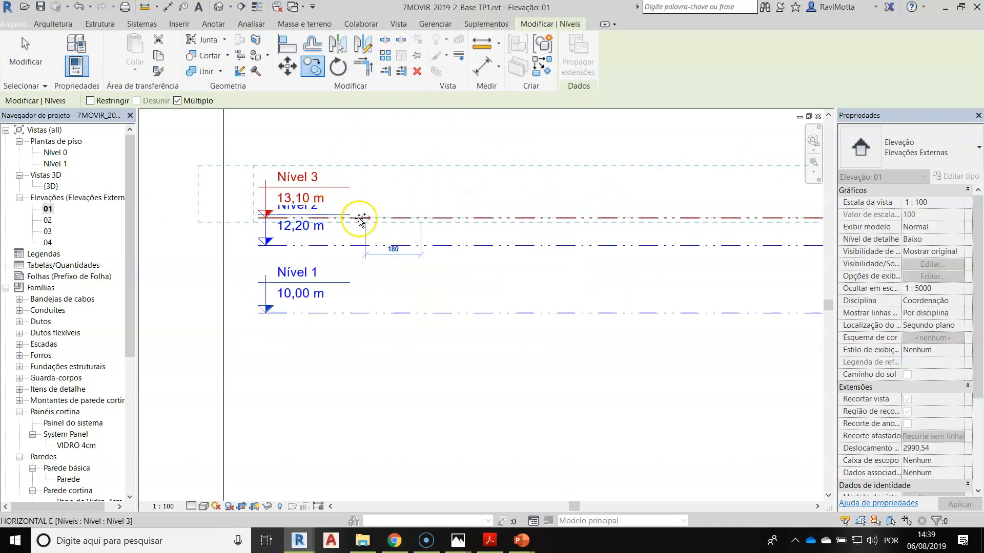
middle_click_drag(380, 243, 379, 292)
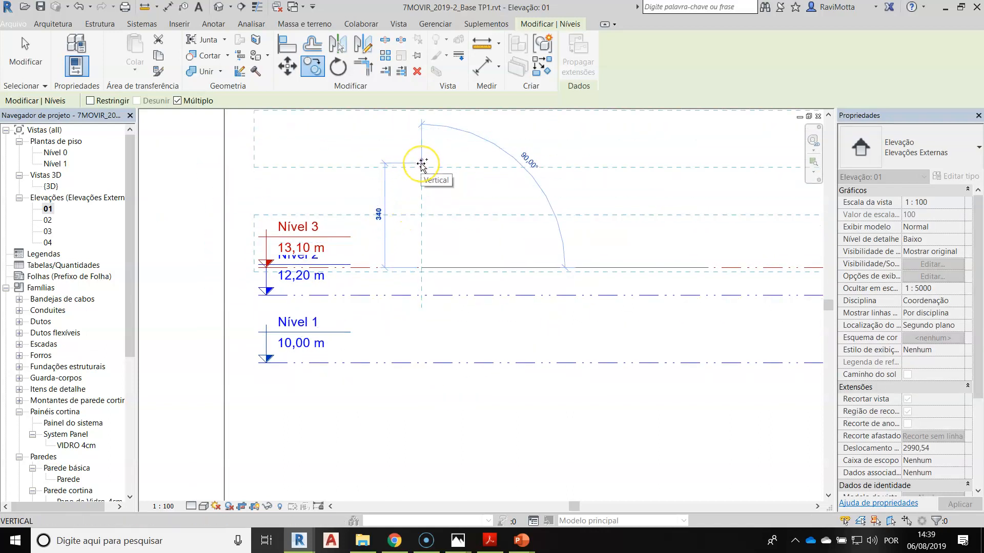
key("Escape")
left_click(447, 362)
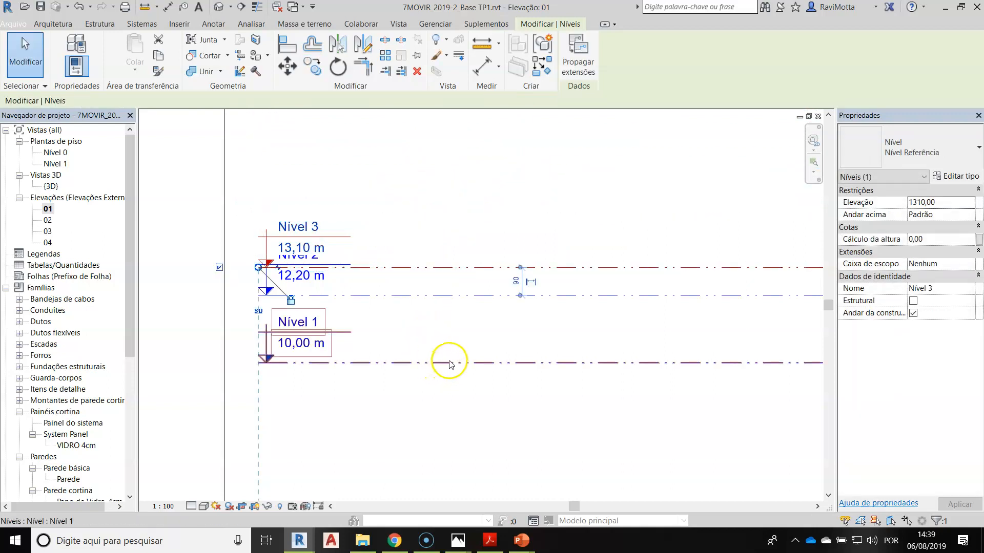
key("c")
key("o")
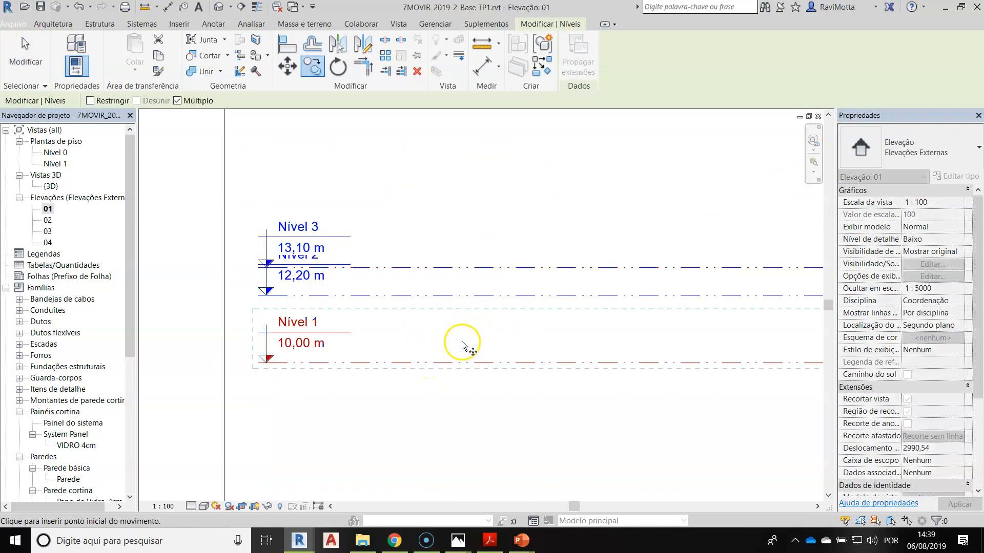
left_click(460, 368)
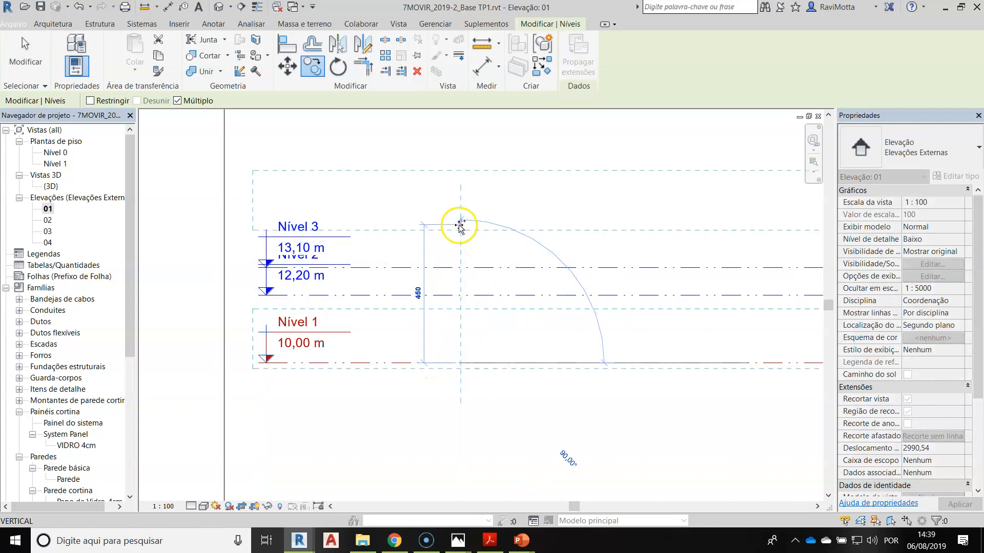
left_click(489, 541)
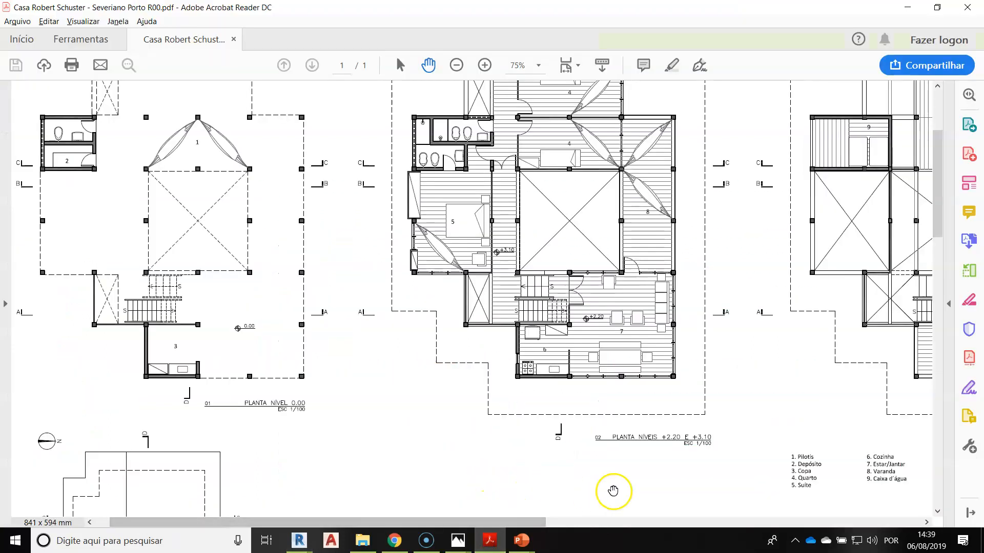
scroll(537, 417, "down", 5)
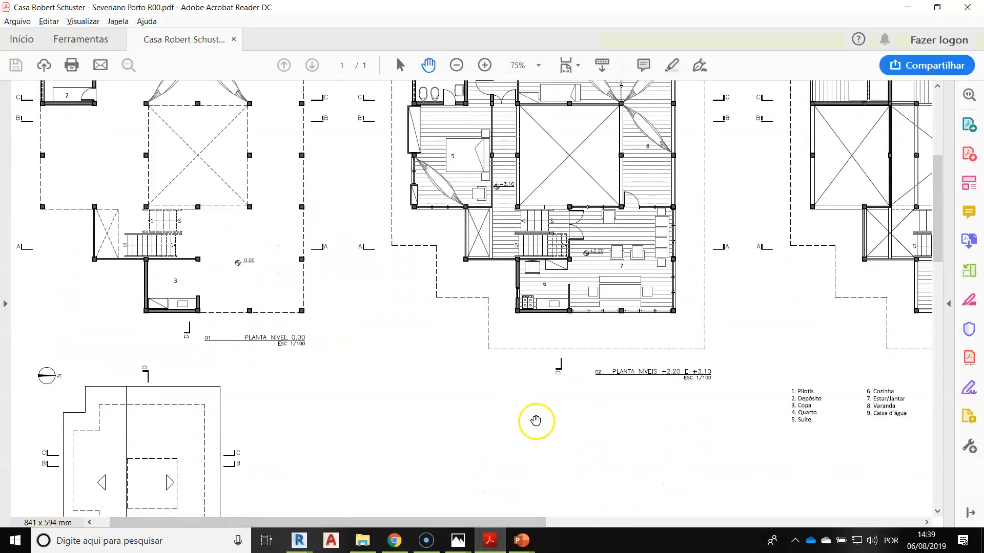
scroll(536, 417, "down", 10)
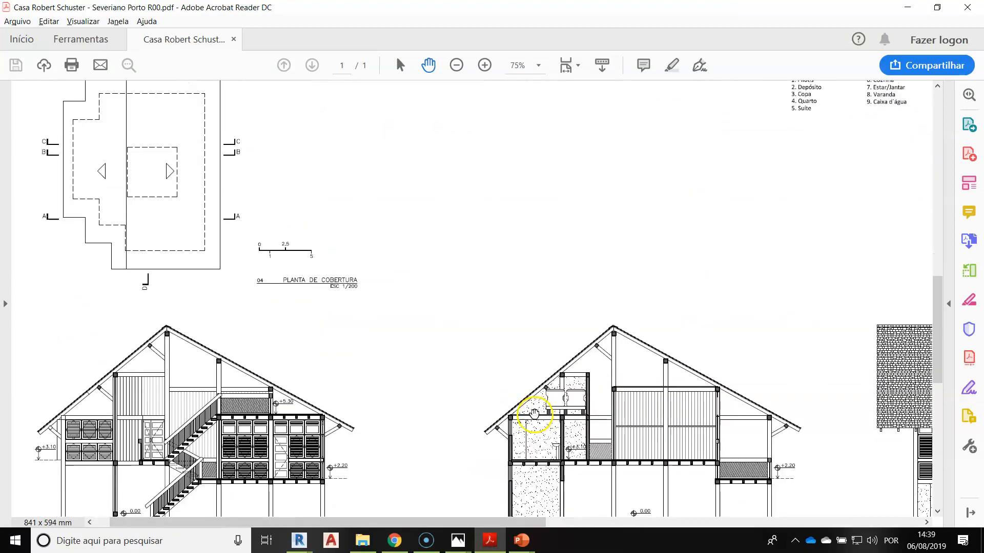
scroll(272, 385, "down", 2)
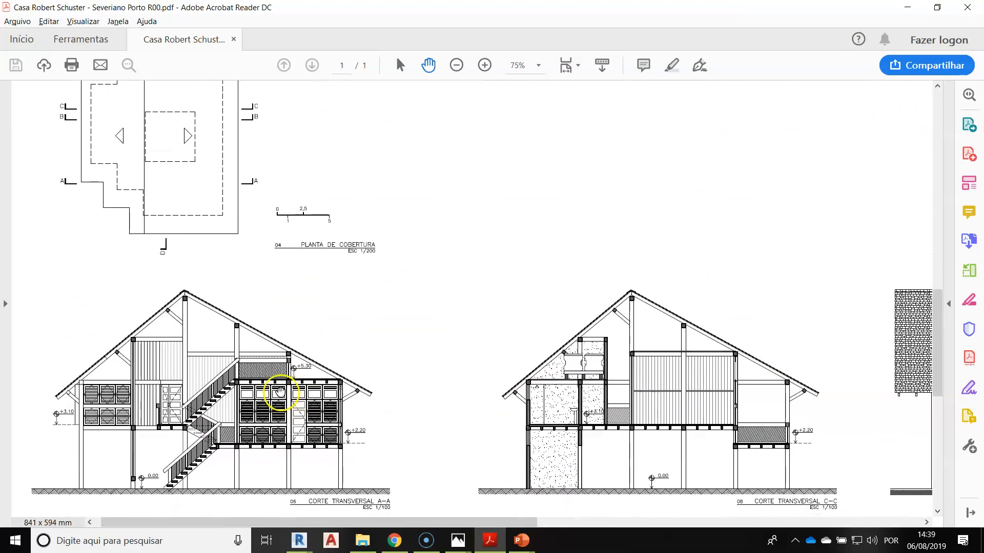
scroll(272, 393, "up", 5, "ctrl")
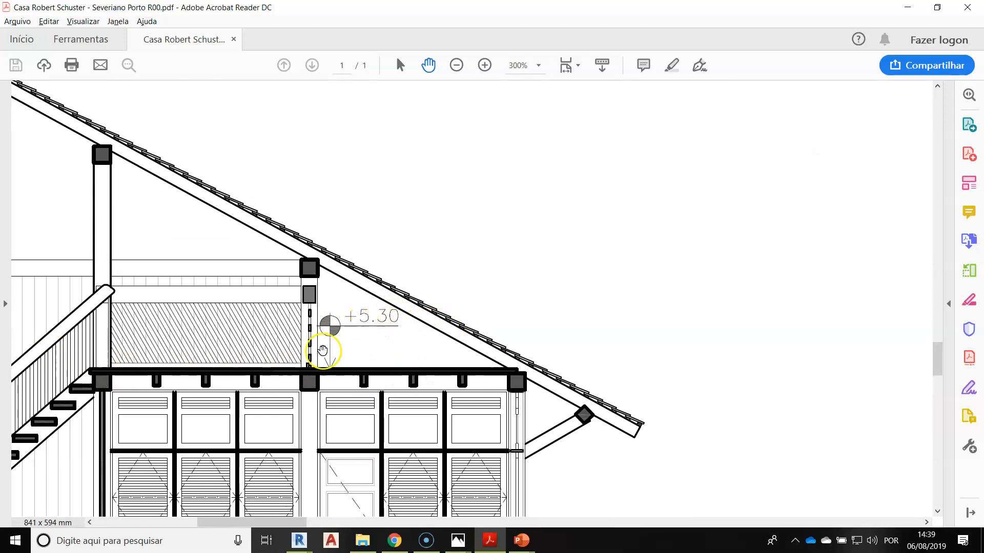
key("alt+Tab")
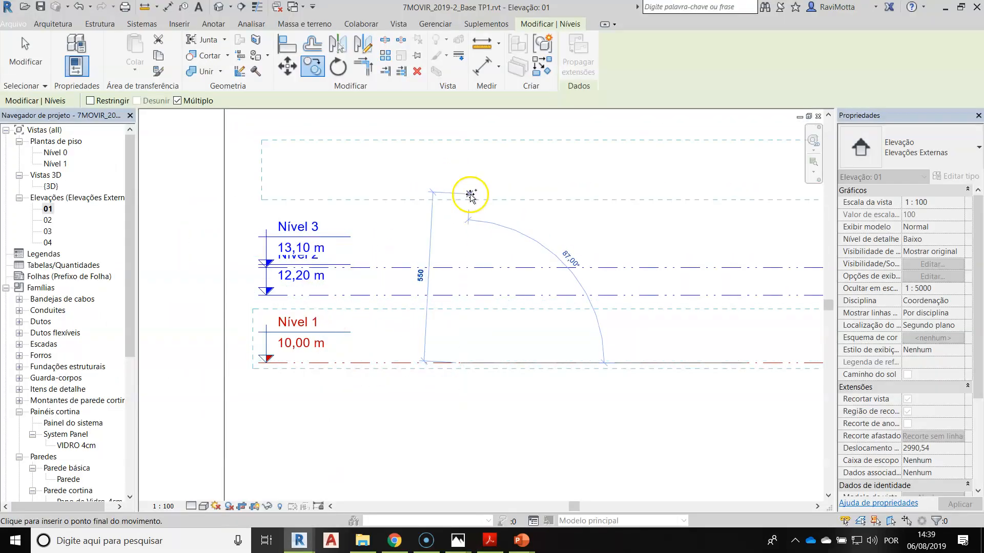
type("530")
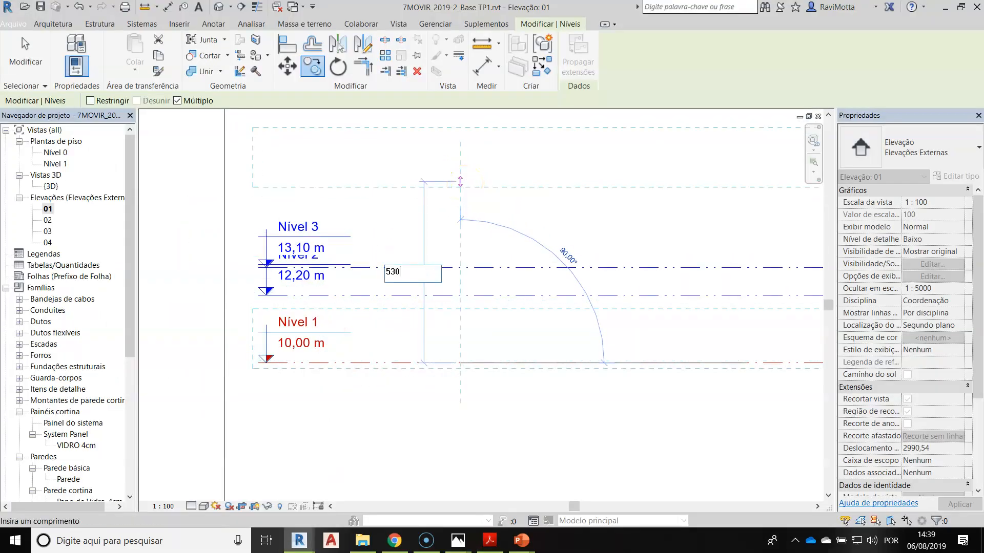
key("Return")
scroll(464, 215, "down", 4)
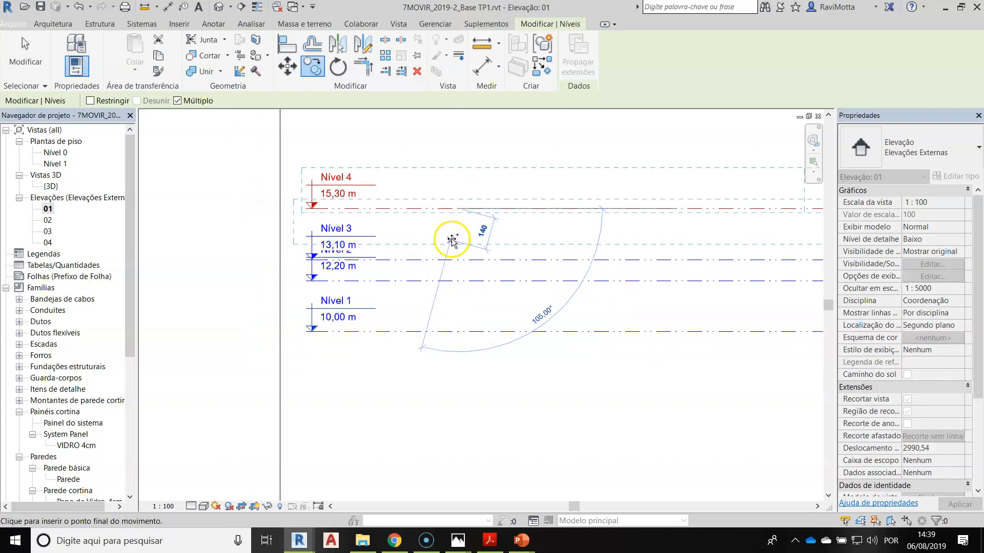
Add another copied level 500 cm straight above Nível 4
middle_click_drag(391, 304, 364, 329)
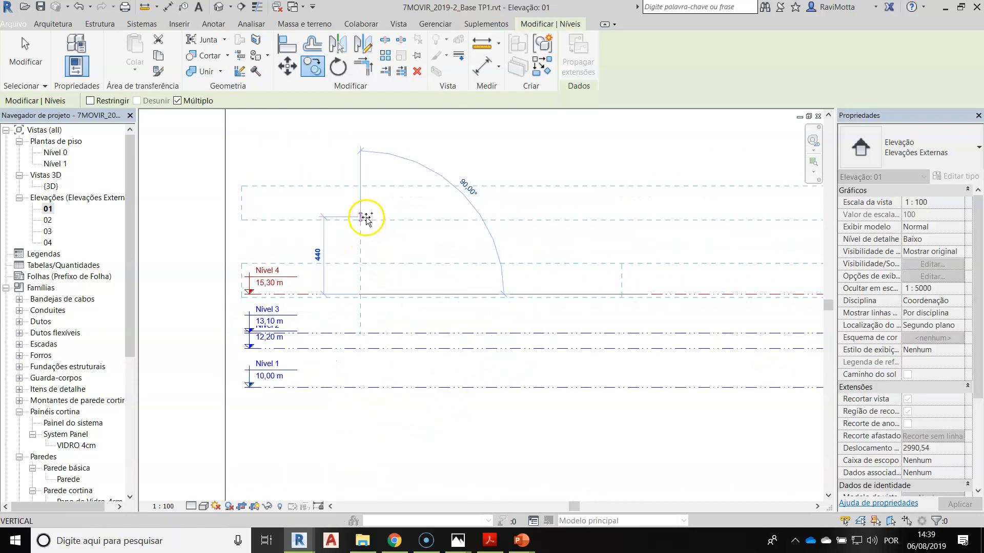
type("5")
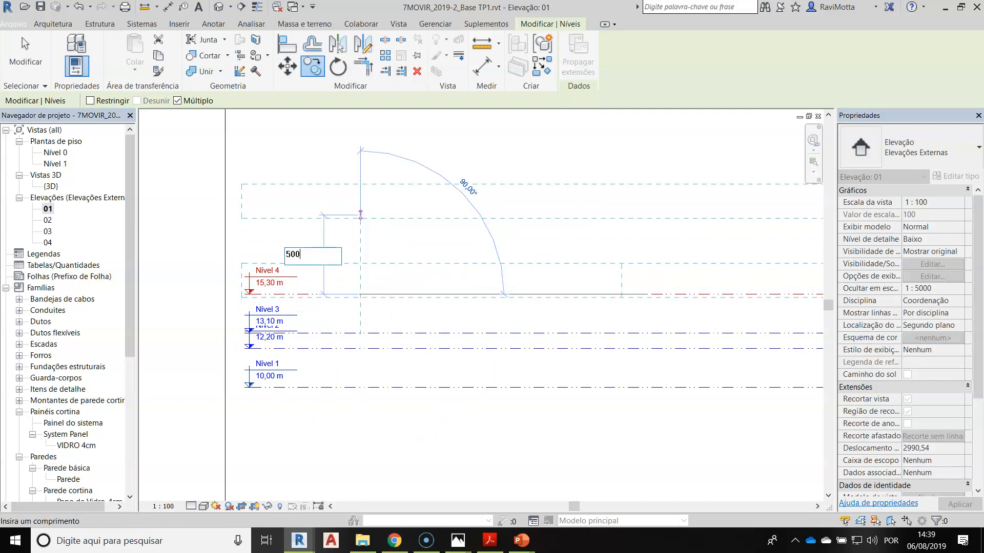
type("00")
key("Return")
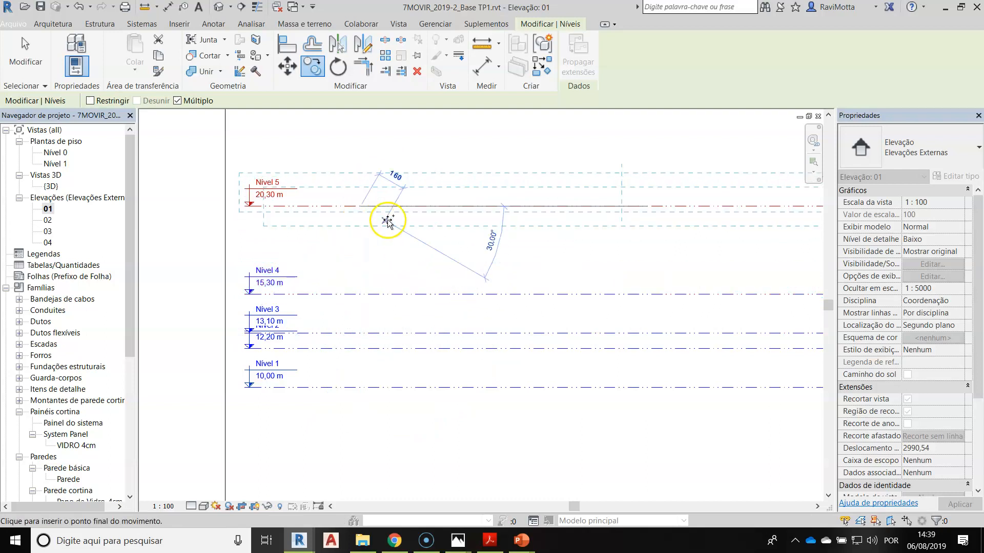
Add one more copied level 500 cm straight above Nível 5 and finish the copying
middle_click_drag(376, 158, 378, 254)
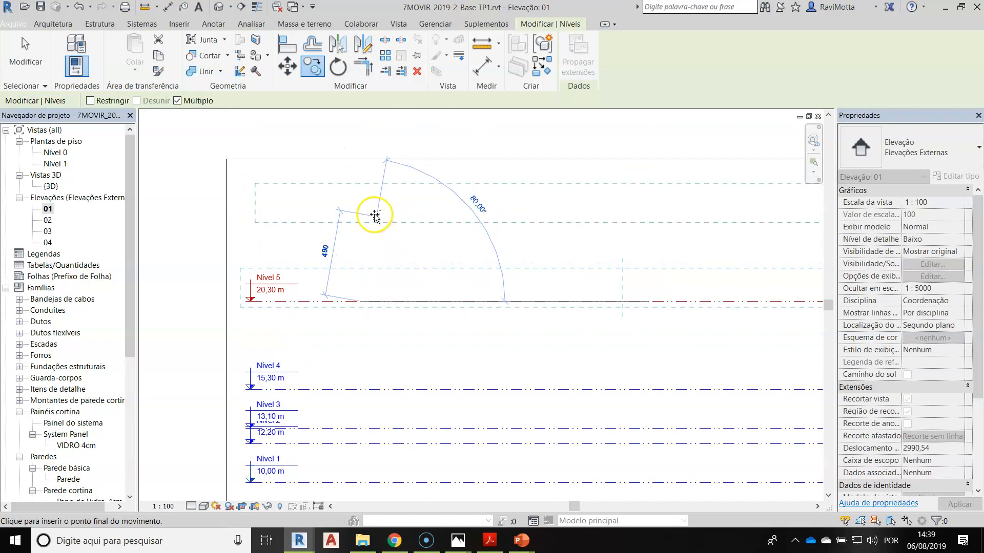
type("500")
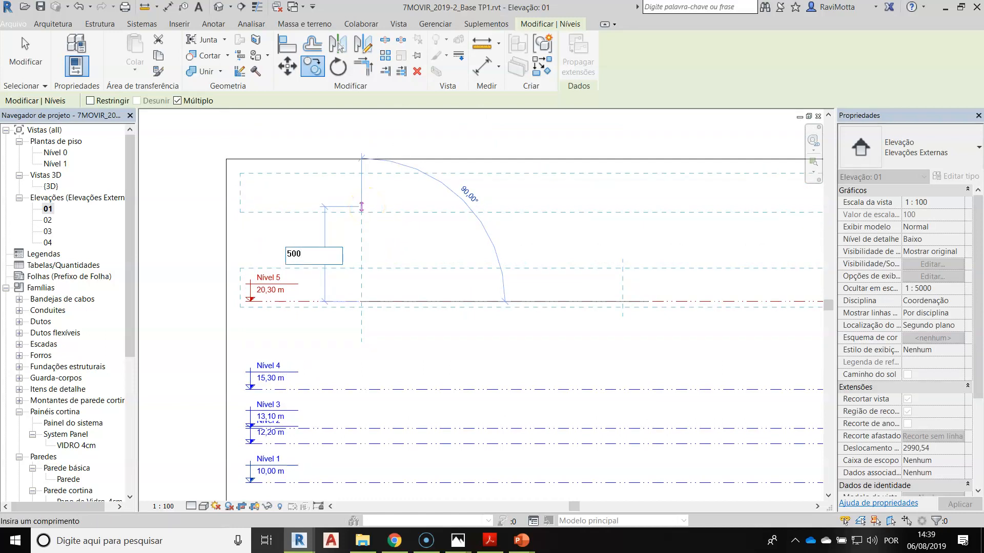
key("Return")
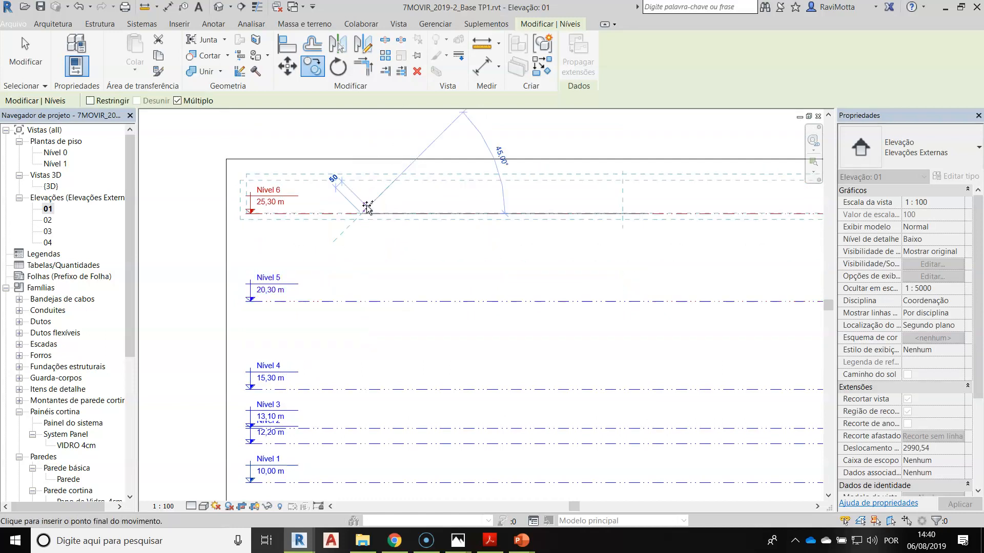
key("Escape")
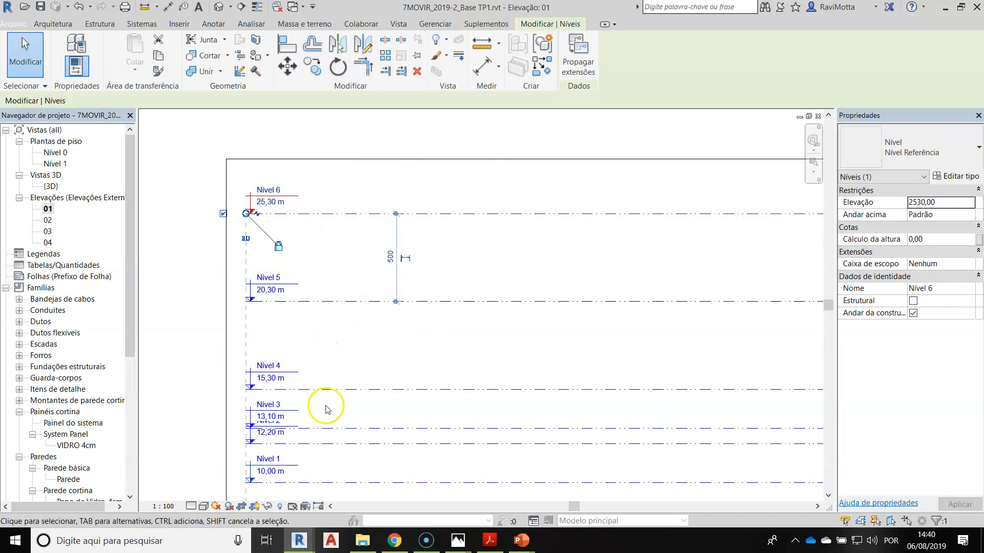
Set the scale of elevation 01 to 1:50 so the level labels no longer overlap
middle_click_drag(358, 387, 377, 317)
scroll(289, 377, "up", 4)
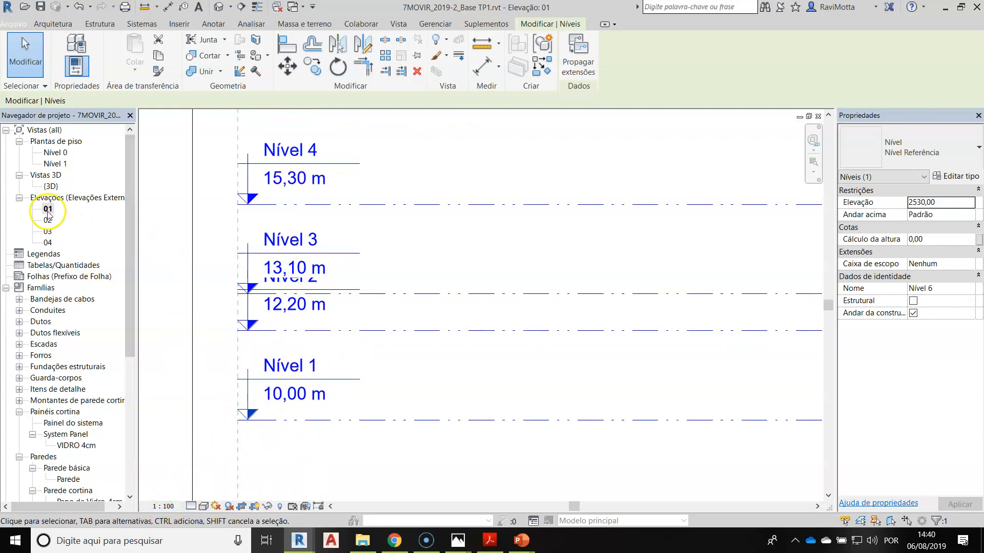
left_click(164, 506)
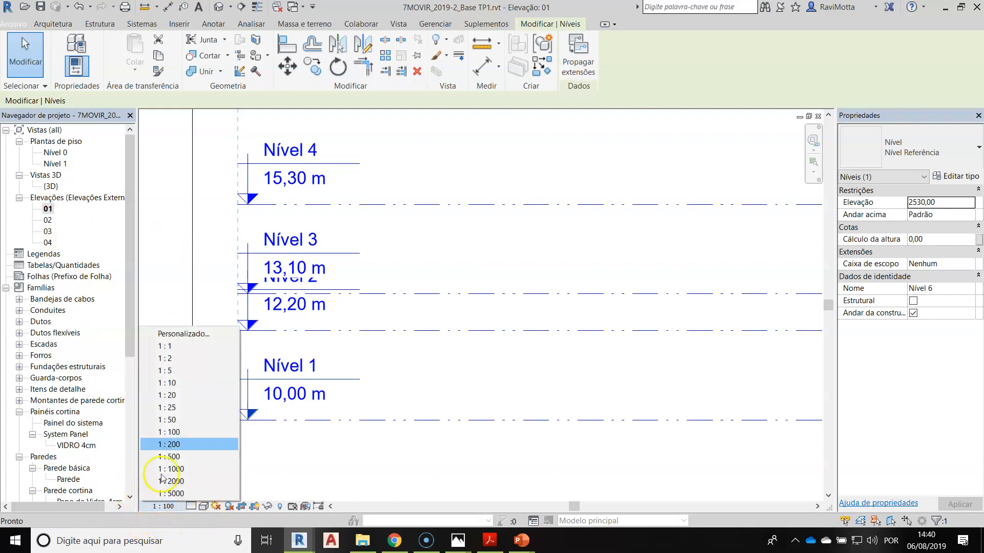
left_click(171, 420)
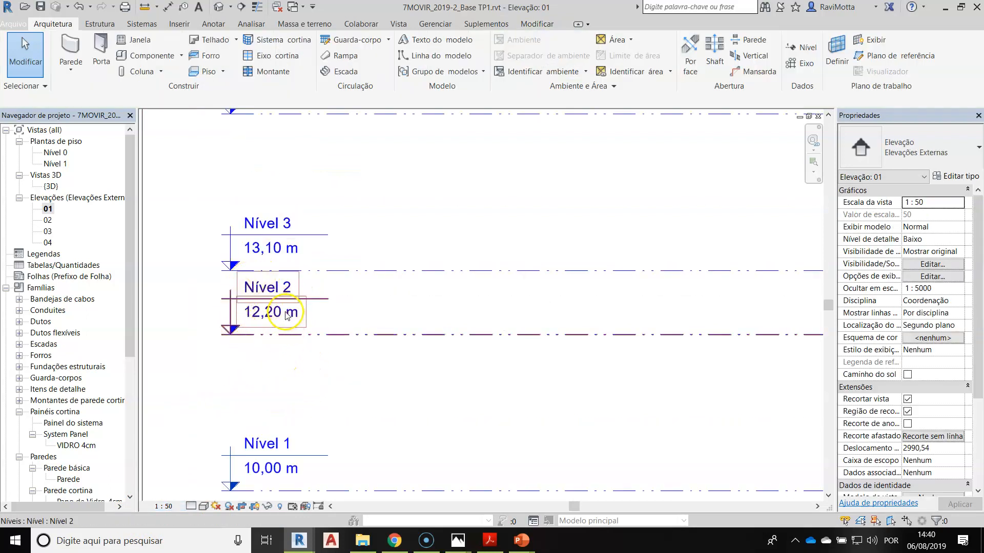
Rename level Nível 1 as Pilotis and rename the corresponding views too
scroll(331, 408, "down", 1)
middle_click_drag(329, 411, 379, 229)
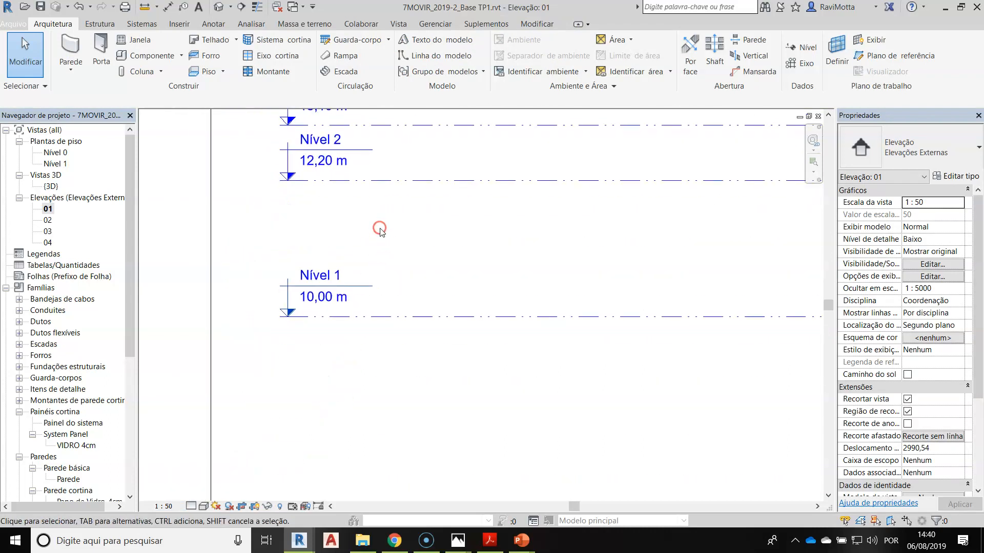
left_click(321, 276)
left_click(321, 277)
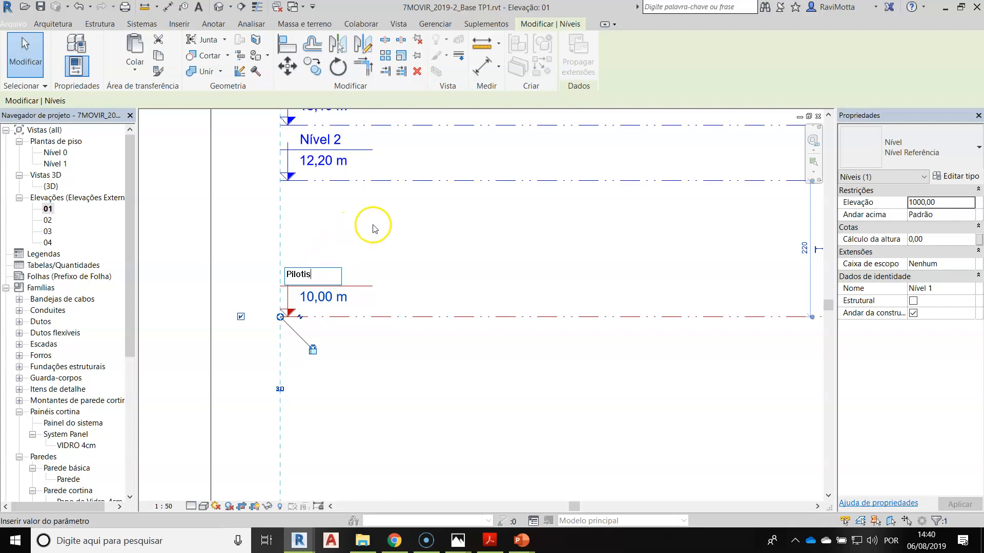
key("Return")
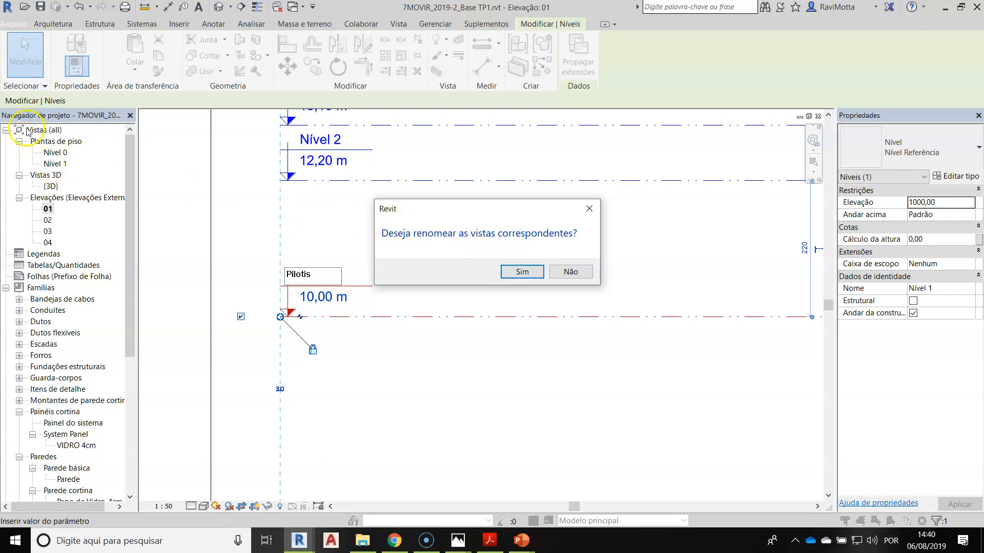
left_click(523, 271)
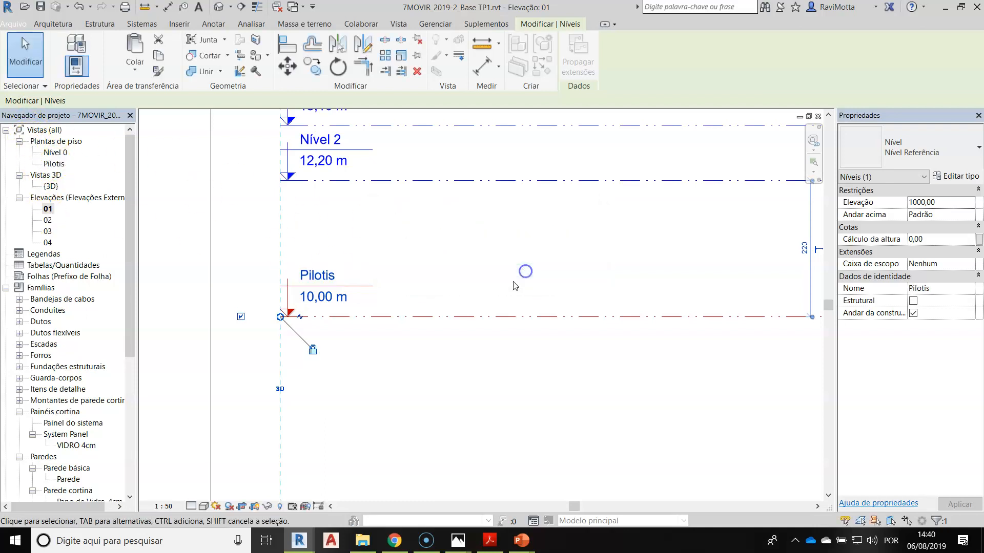
Rename level Nível 2 at 12,20 m as 2º Piso
scroll(361, 243, "down", 1)
middle_click_drag(362, 246, 373, 370)
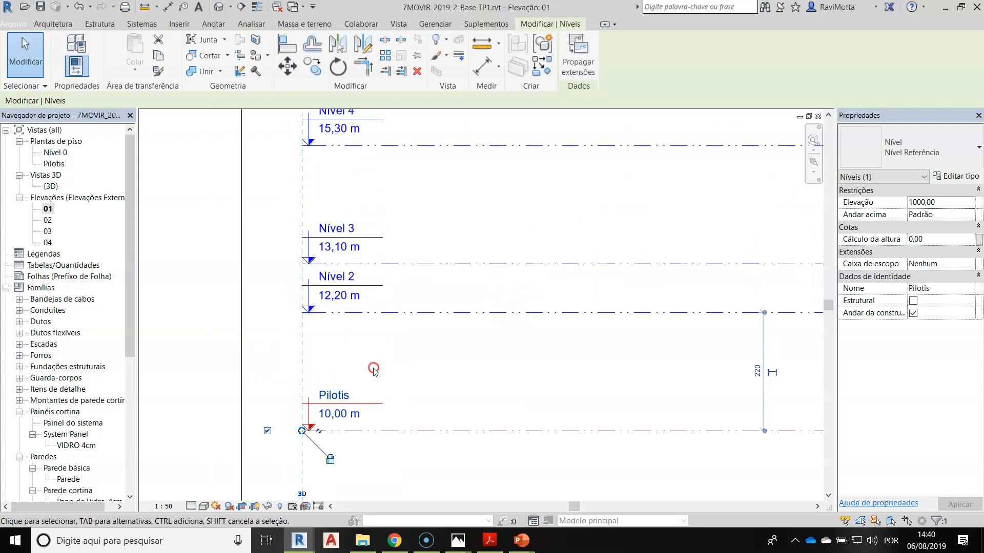
left_click(340, 278)
left_click(339, 276)
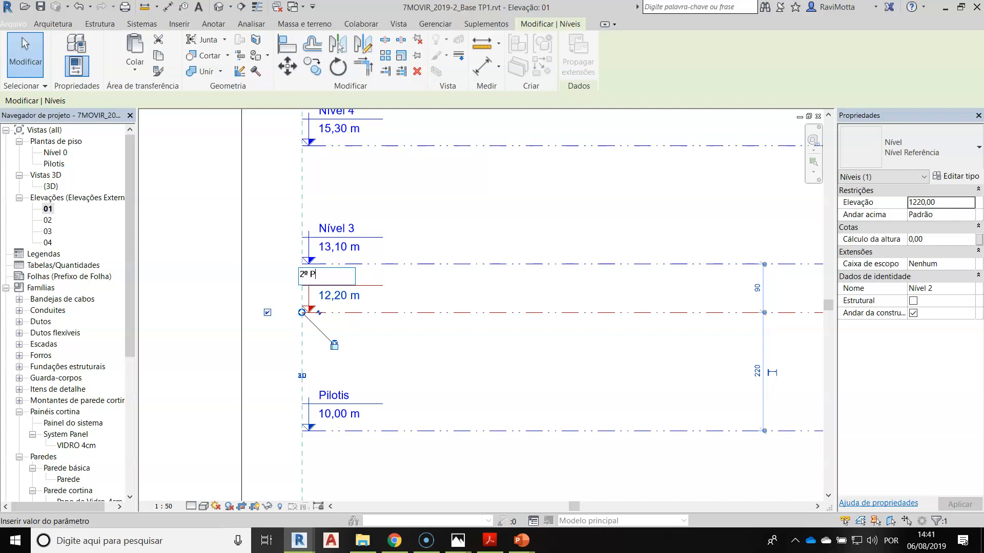
key("Return")
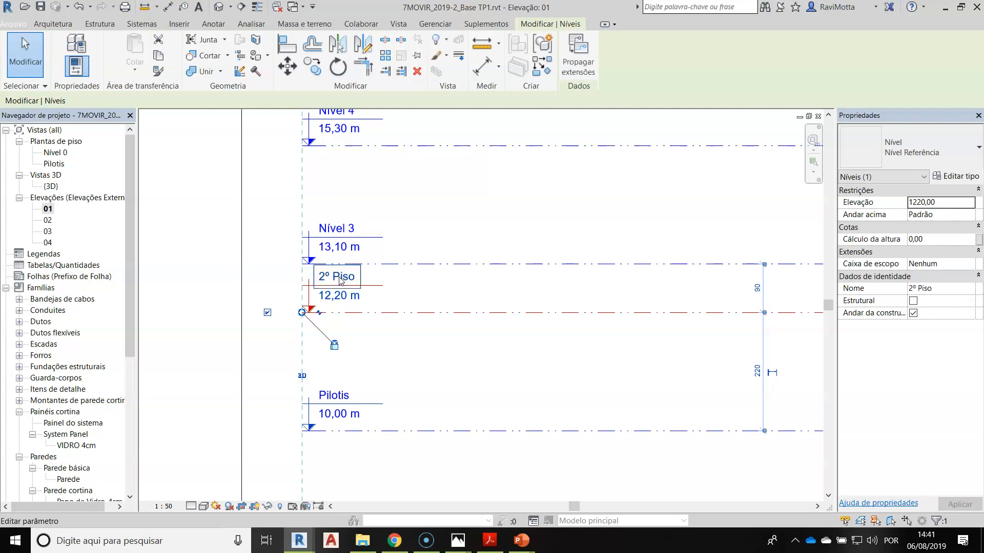
Rename level Nível 3 at 13,10 m as 3º Piso
left_click(346, 230)
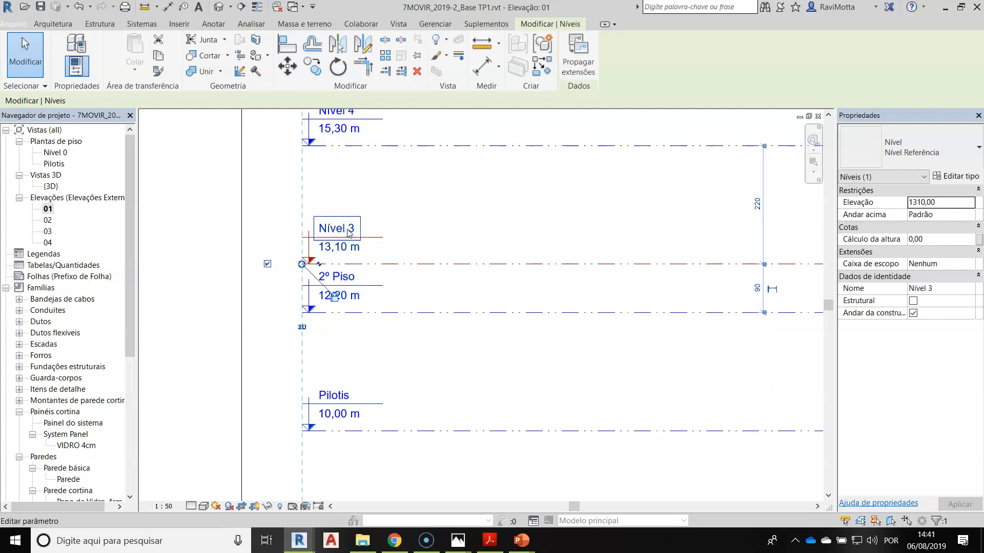
left_click(349, 231)
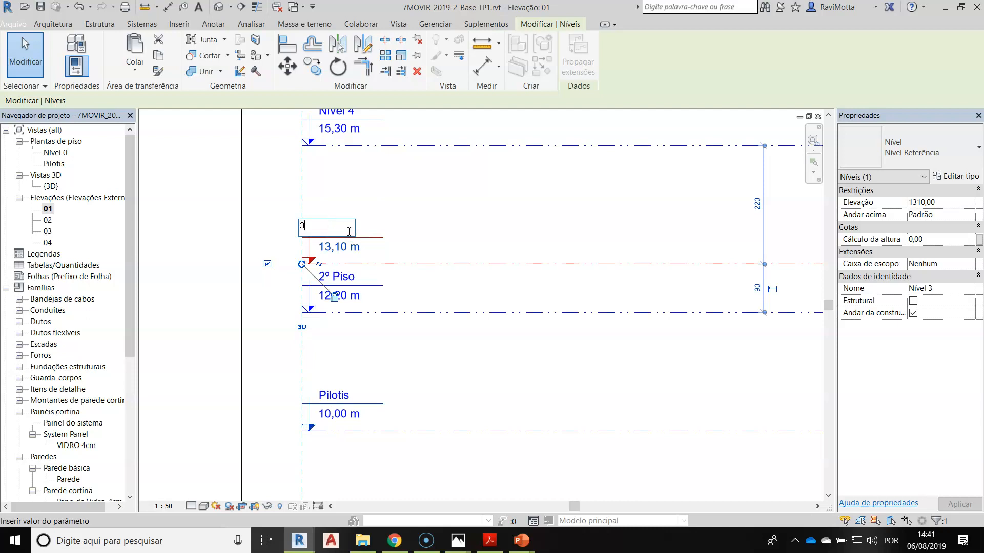
key("Num_Lock")
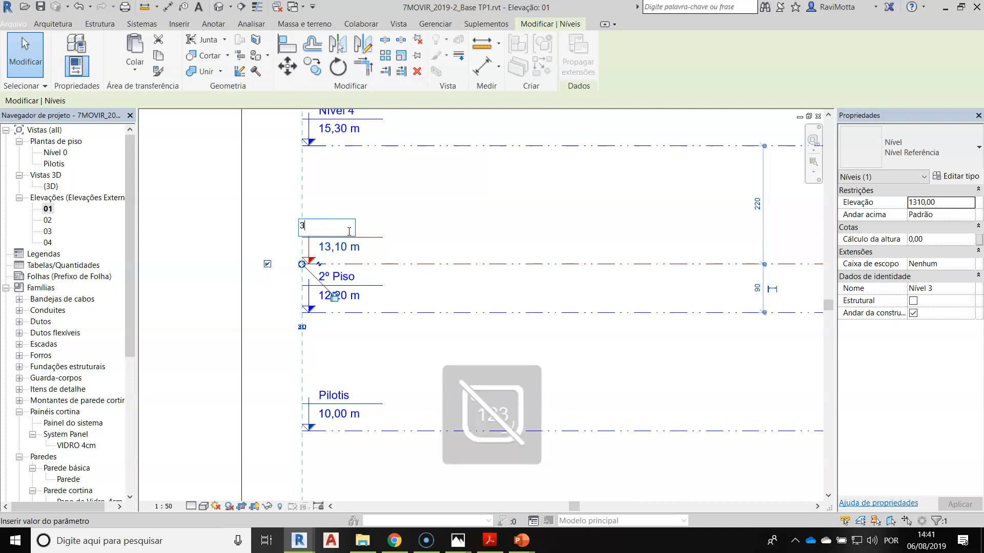
key("Num_Lock")
type("Piso")
key("Return")
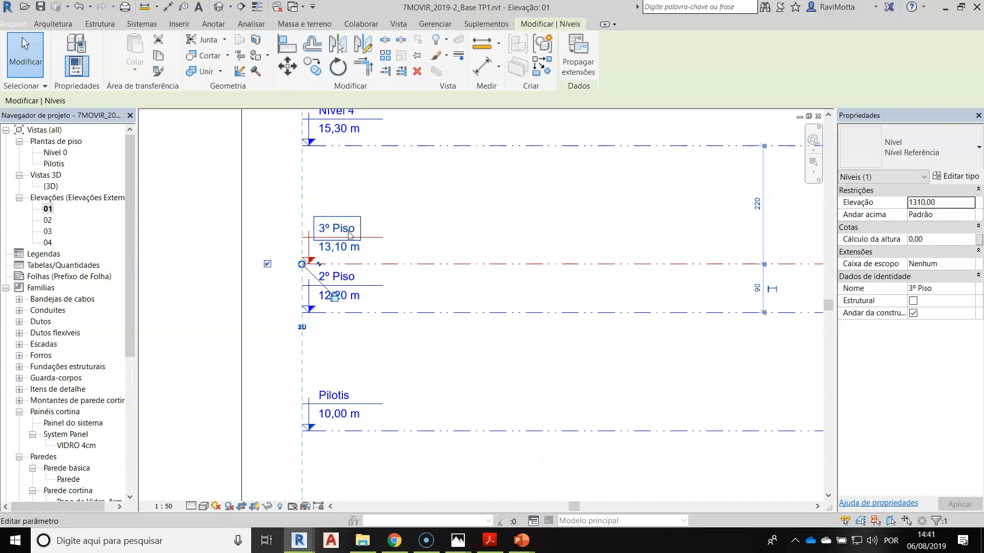
Rename level Nível 4 at 15,30 m as 4º Piso
scroll(369, 229, "up", 4)
left_click(347, 230)
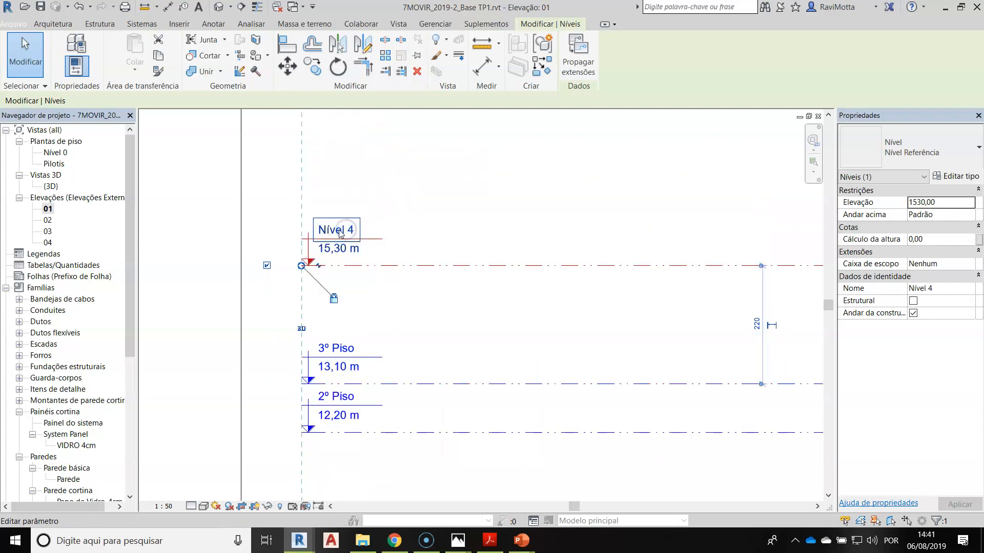
left_click(337, 226)
left_click(336, 229)
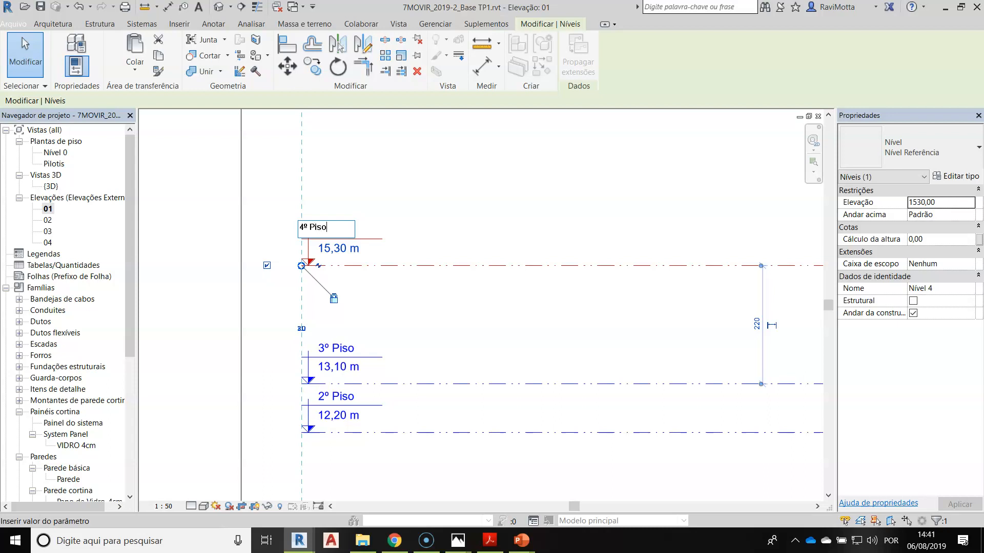
left_click(378, 228)
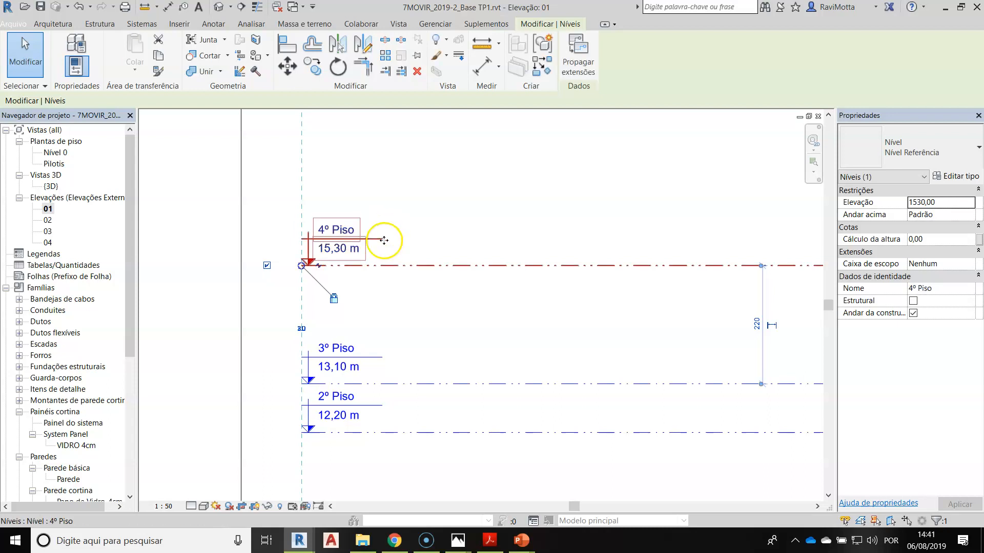
Rename level Nível 5 at 20,30 m as Cobertura
scroll(390, 297, "down", 4)
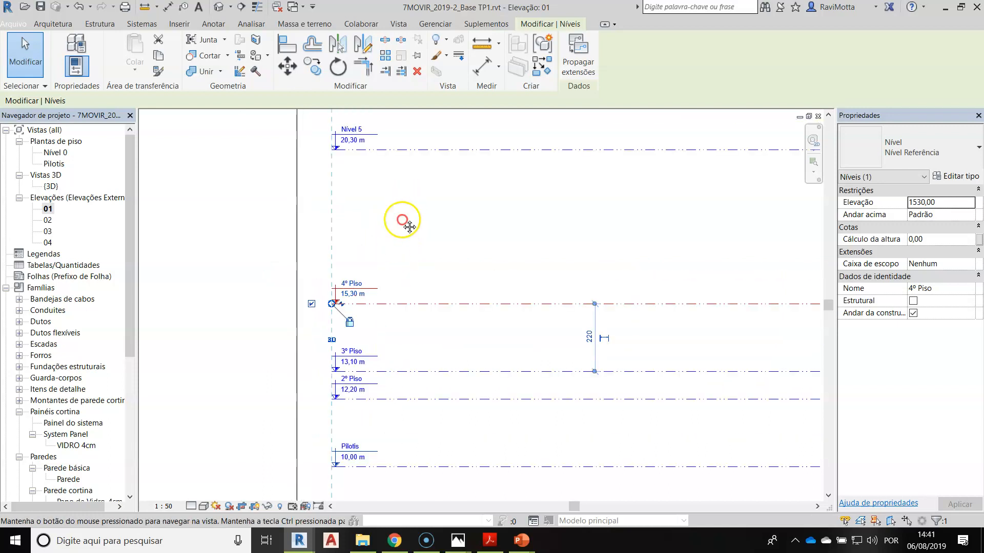
scroll(362, 224, "up", 3)
left_click(330, 183)
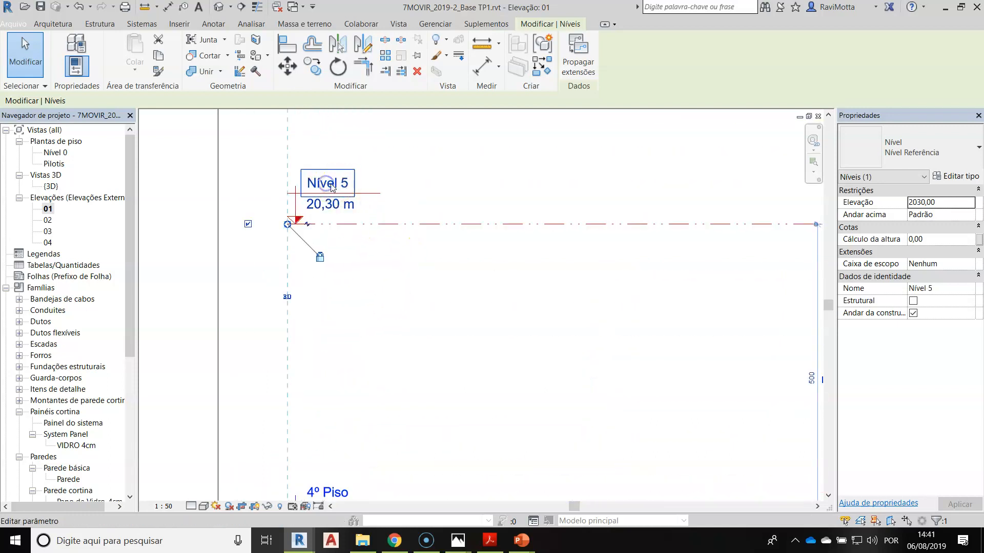
left_click(330, 183)
type("Co")
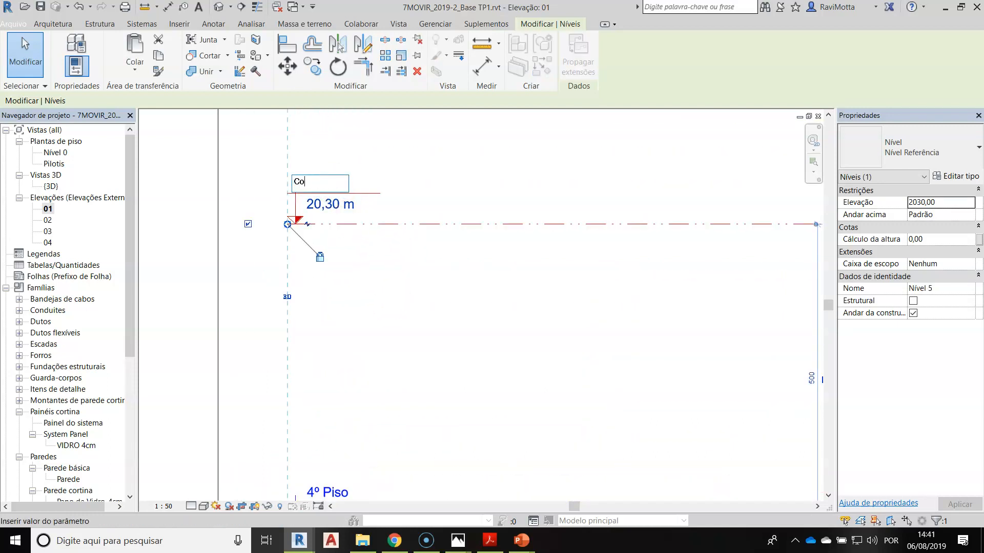
type("bertura")
key("Return")
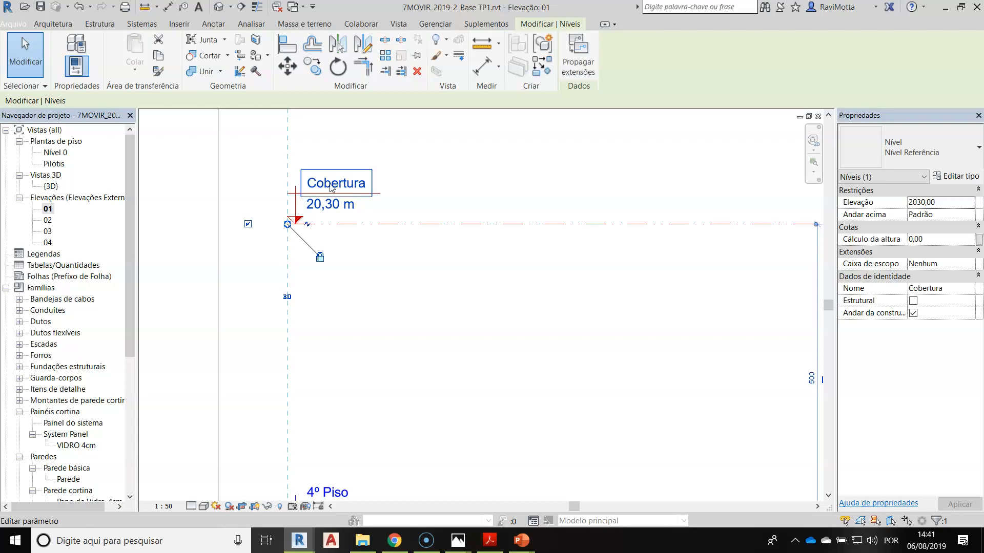
Rename the uppermost level, Nível 6, as Implantação/Situação and deselect it
scroll(369, 216, "down", 2)
middle_click_drag(374, 219, 361, 359)
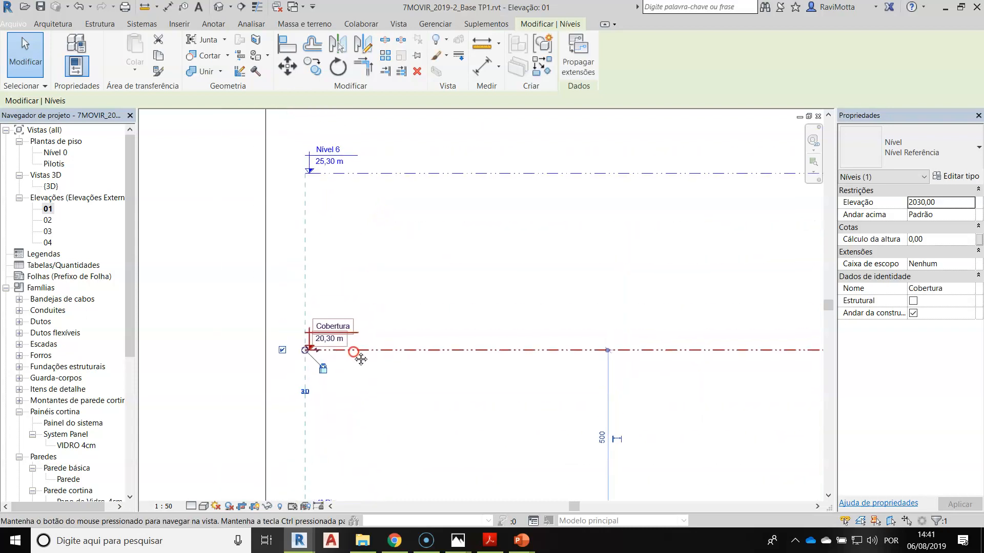
left_click(325, 150)
left_click(326, 149)
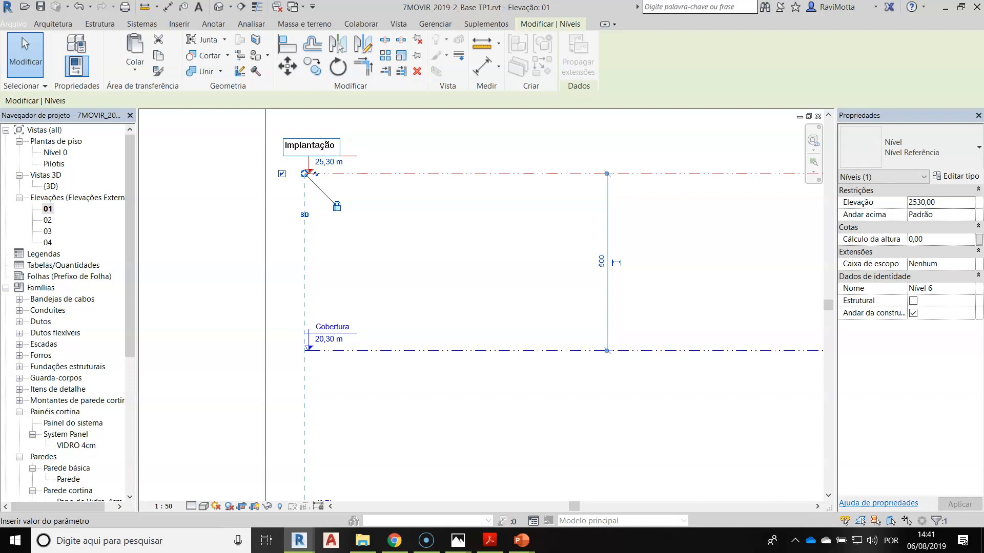
type("Situação")
key("Return")
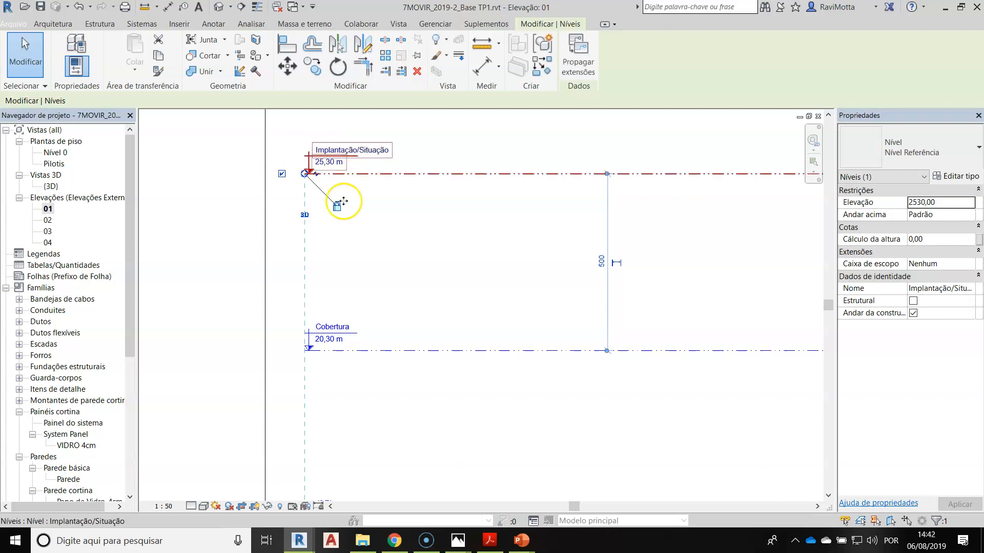
left_click(218, 271)
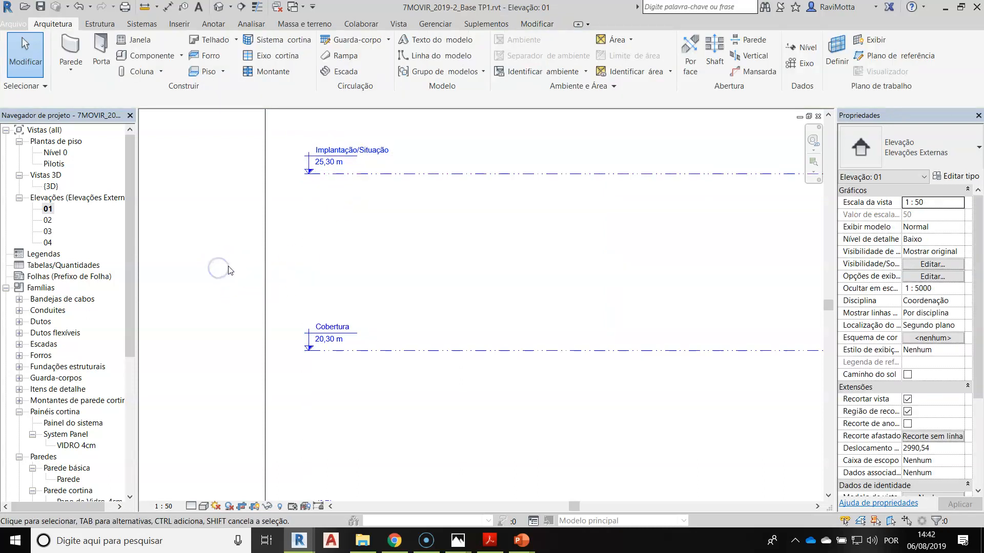
middle_click(235, 274)
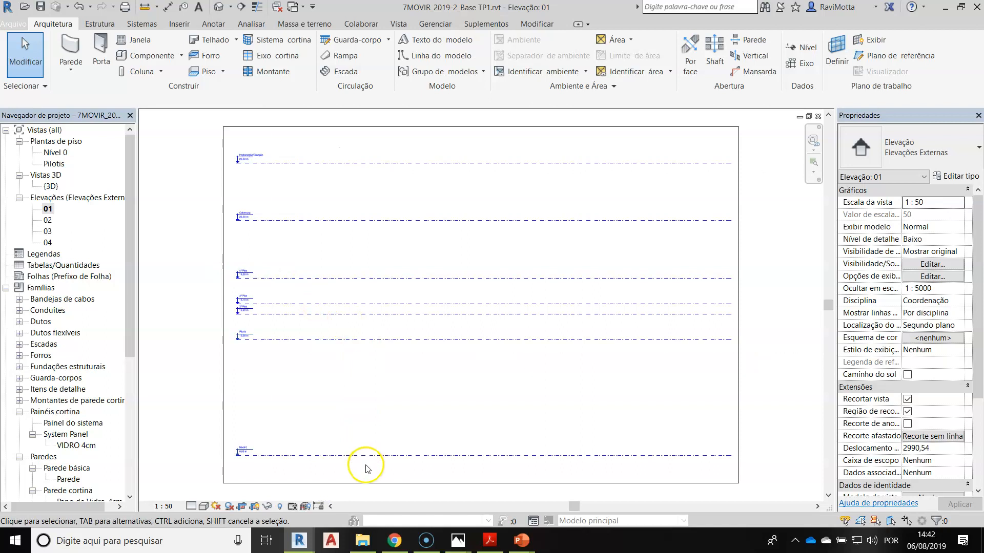
scroll(253, 328, "up", 5)
scroll(245, 315, "up", 1)
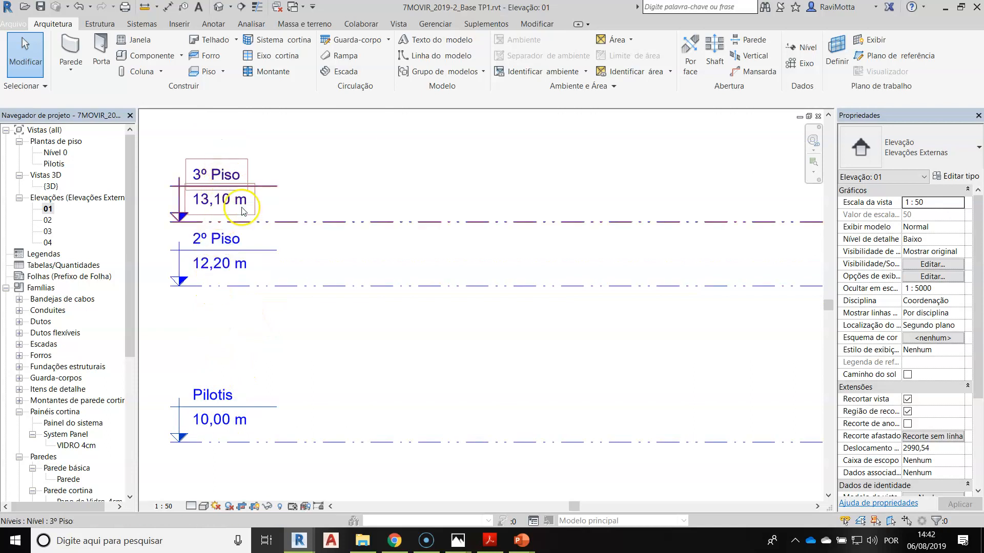
left_click(490, 540)
scroll(381, 410, "down", 3)
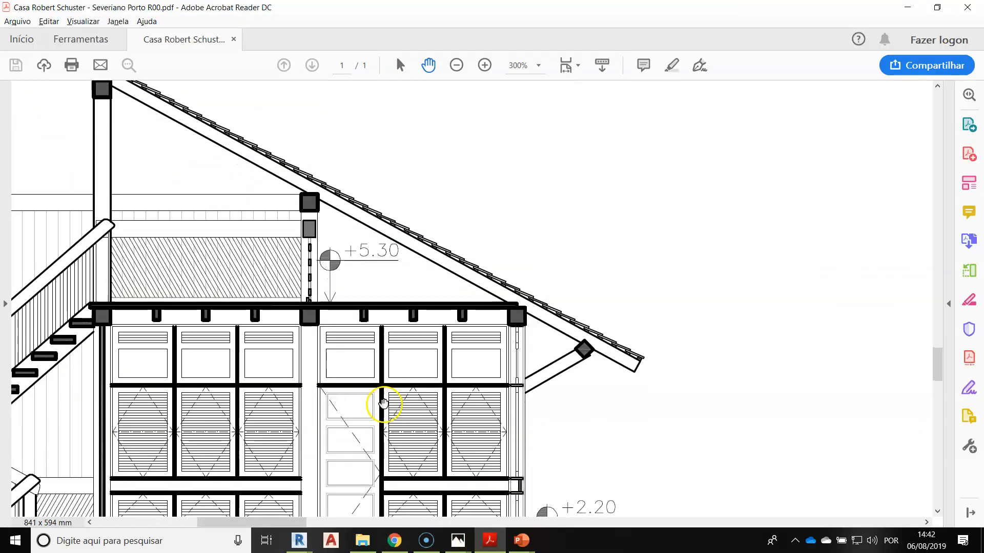
scroll(384, 403, "down", 4, "ctrl")
scroll(351, 478, "up", 6)
scroll(404, 323, "up", 5)
scroll(424, 307, "right", 2)
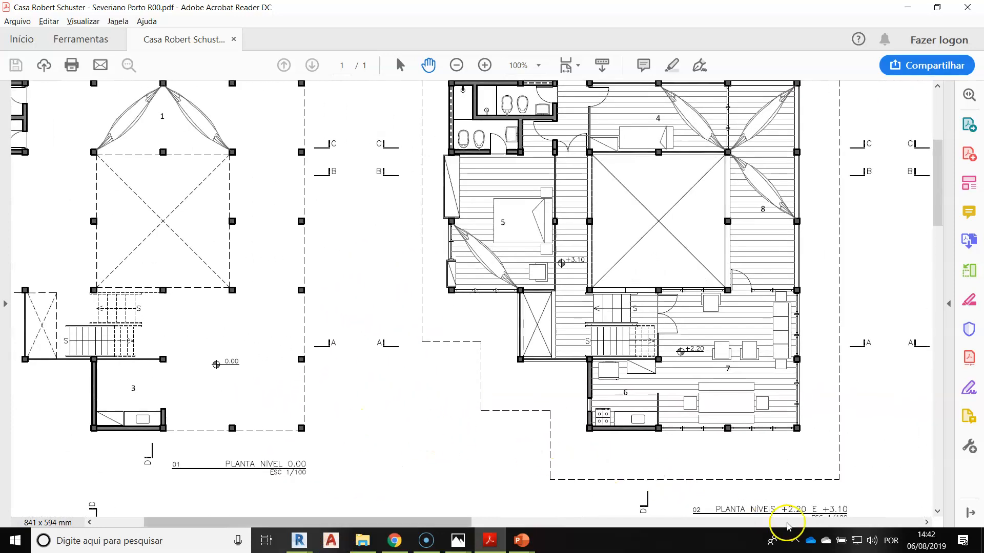
scroll(784, 410, "down", 1)
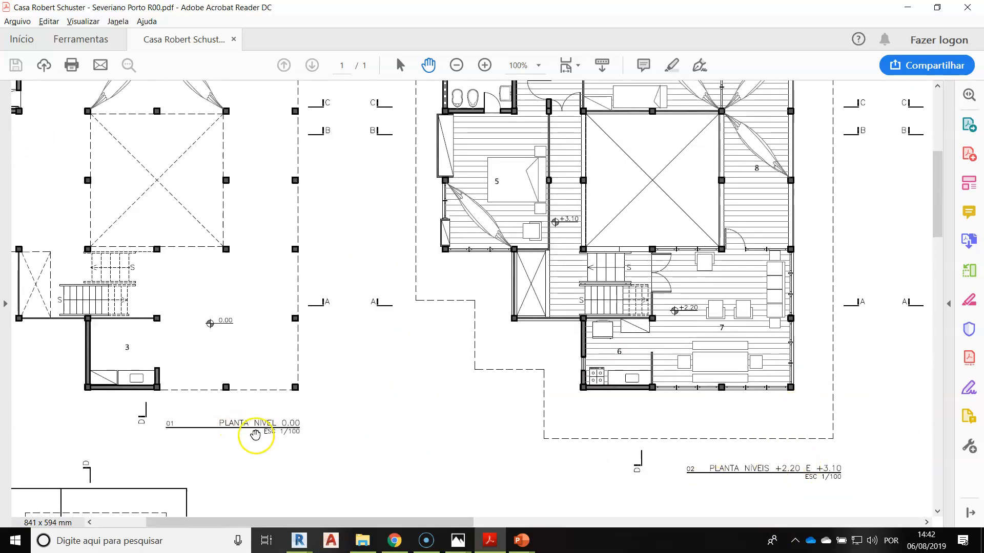
key("alt+Tab")
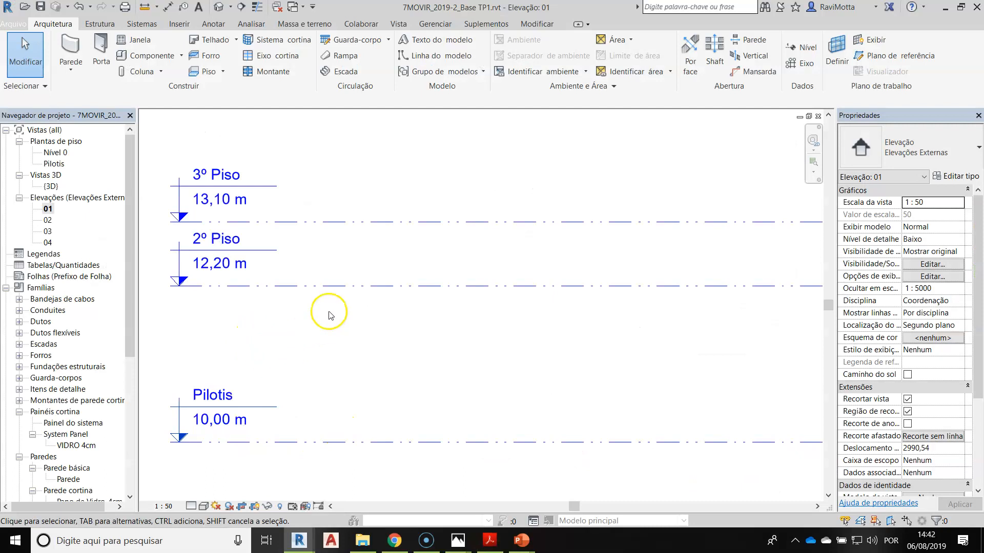
scroll(330, 299, "down", 2)
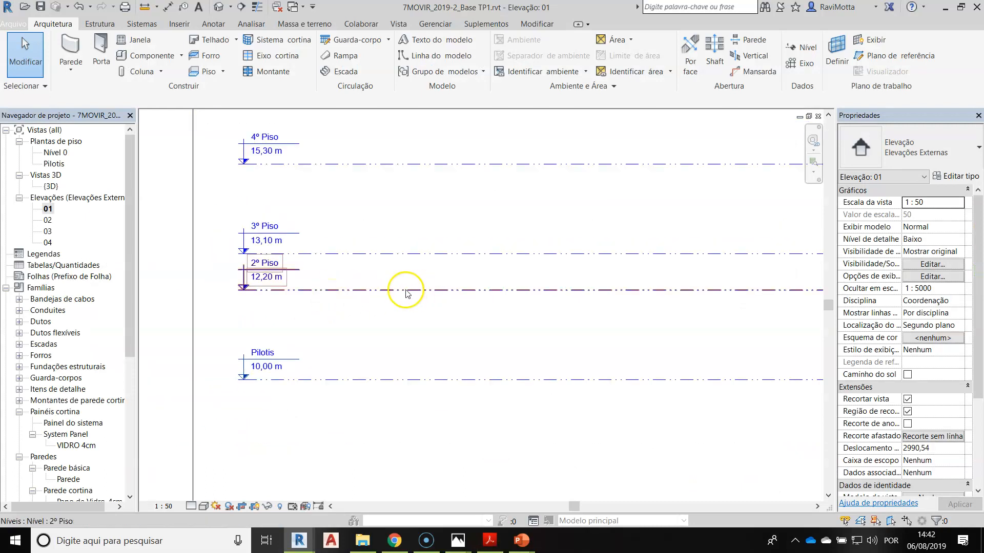
scroll(419, 285, "down", 2)
scroll(437, 269, "down", 2)
middle_click_drag(437, 269, 275, 310)
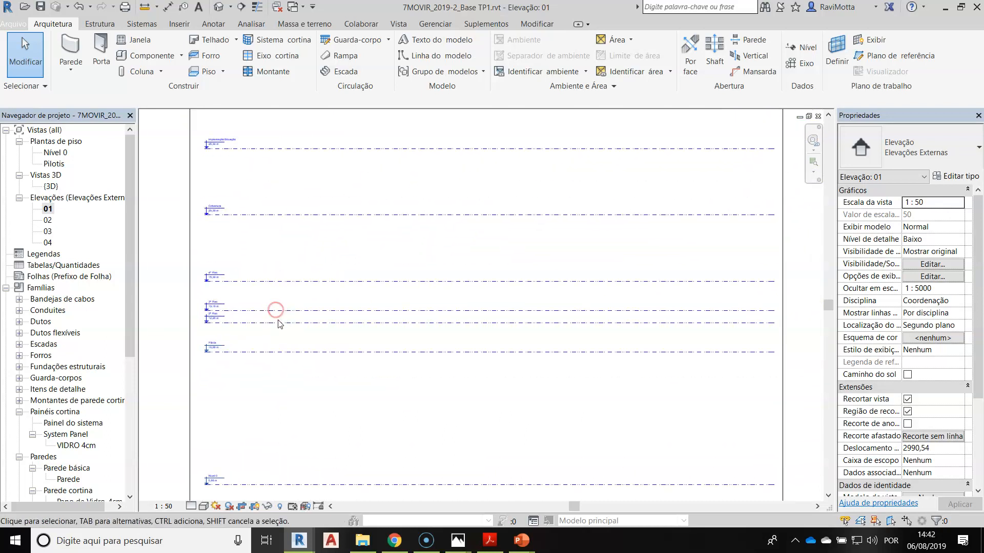